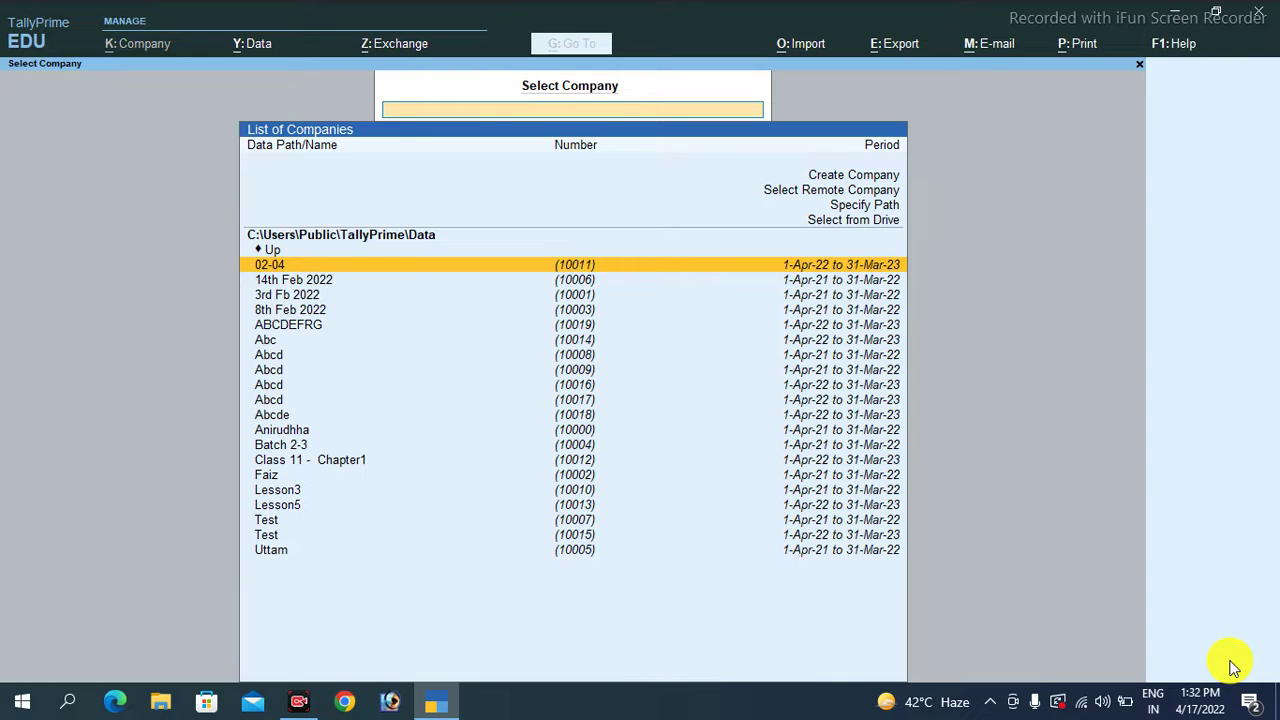
# Create a company named Abce with India as the country, keeping the default financial year and leaving the address blank.
pyautogui.press('Up')
pyautogui.press('Up')
pyautogui.press('Up')
pyautogui.press('Up')
pyautogui.press('Up')
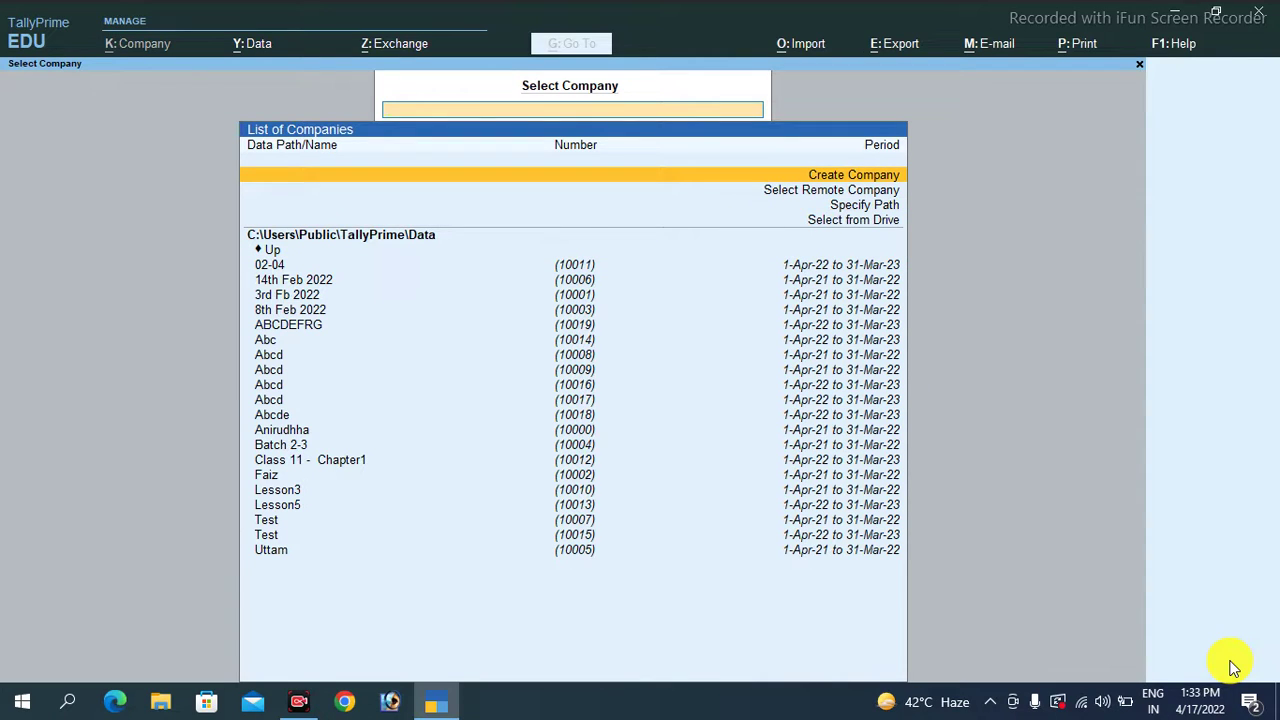
pyautogui.press('Return')
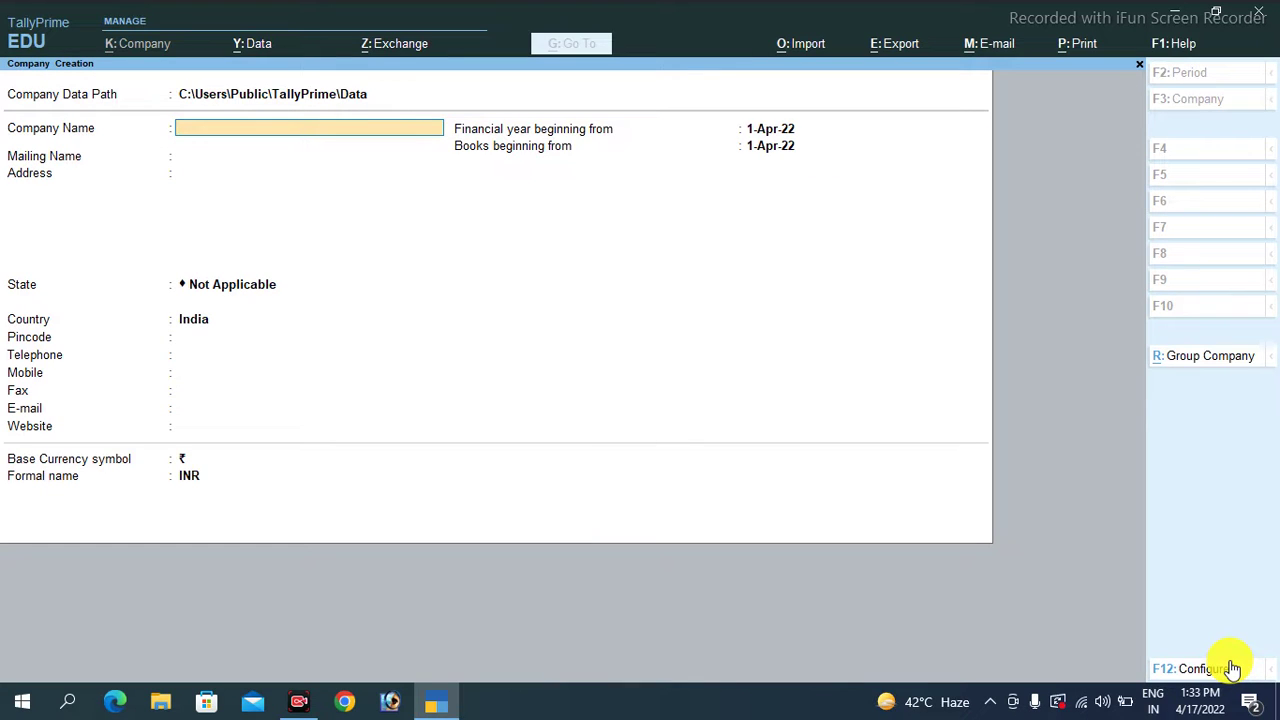
pyautogui.write('Abce')
pyautogui.press('Return')
pyautogui.press('Return')
pyautogui.press('Return')
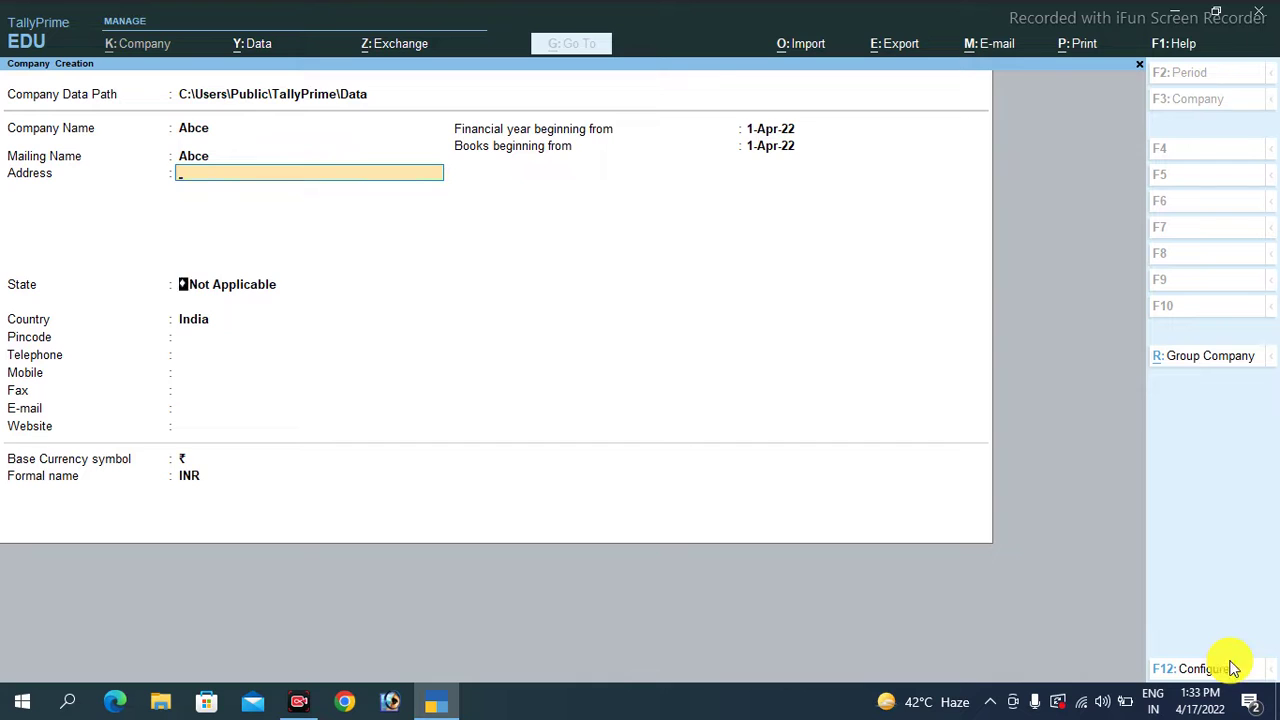
pyautogui.press('Return')
pyautogui.press('ctrl')
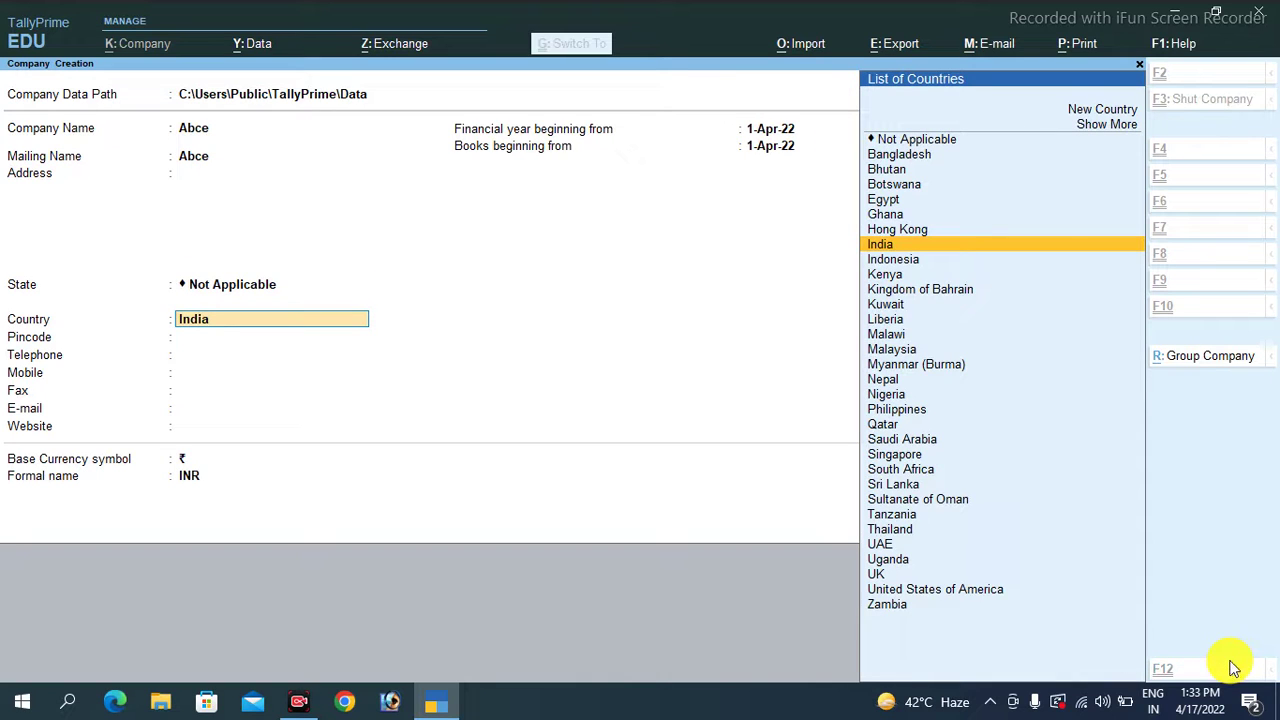
pyautogui.click(1229, 660)
pyautogui.hotkey('ctrl', 'a')
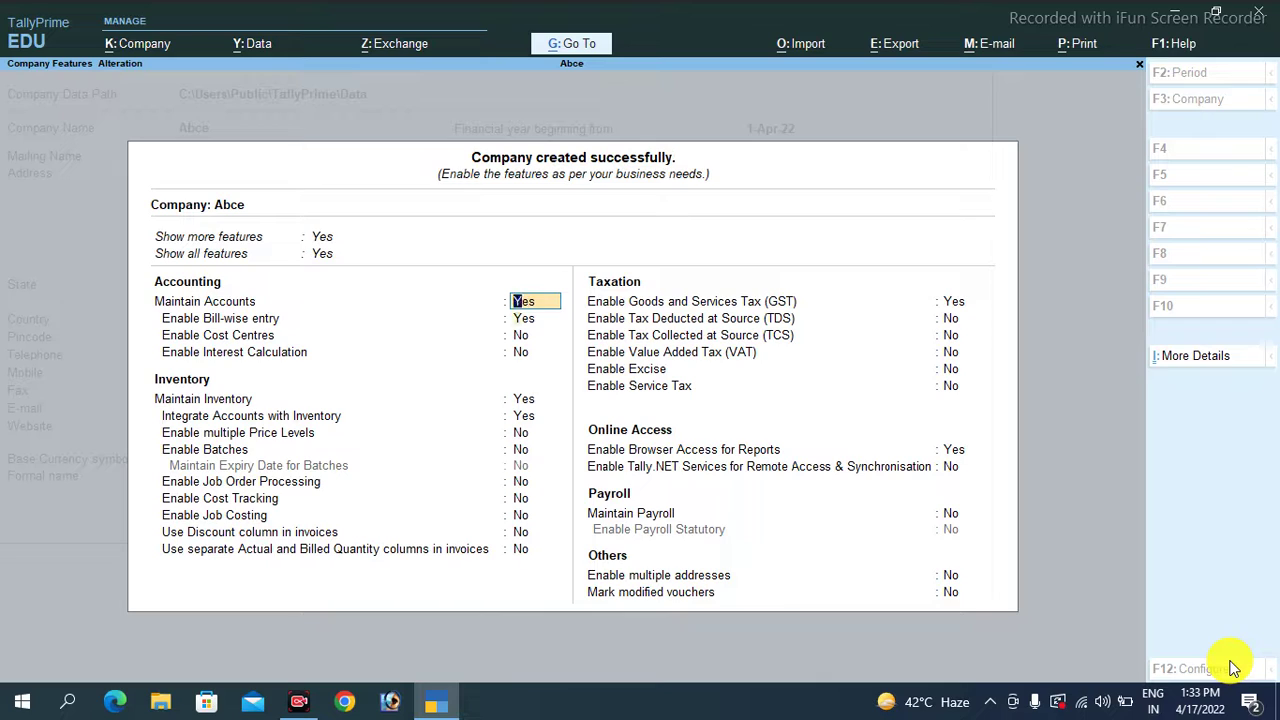
# Accept the new company's default features with accounts and bill-wise entry enabled.
pyautogui.press('Return')
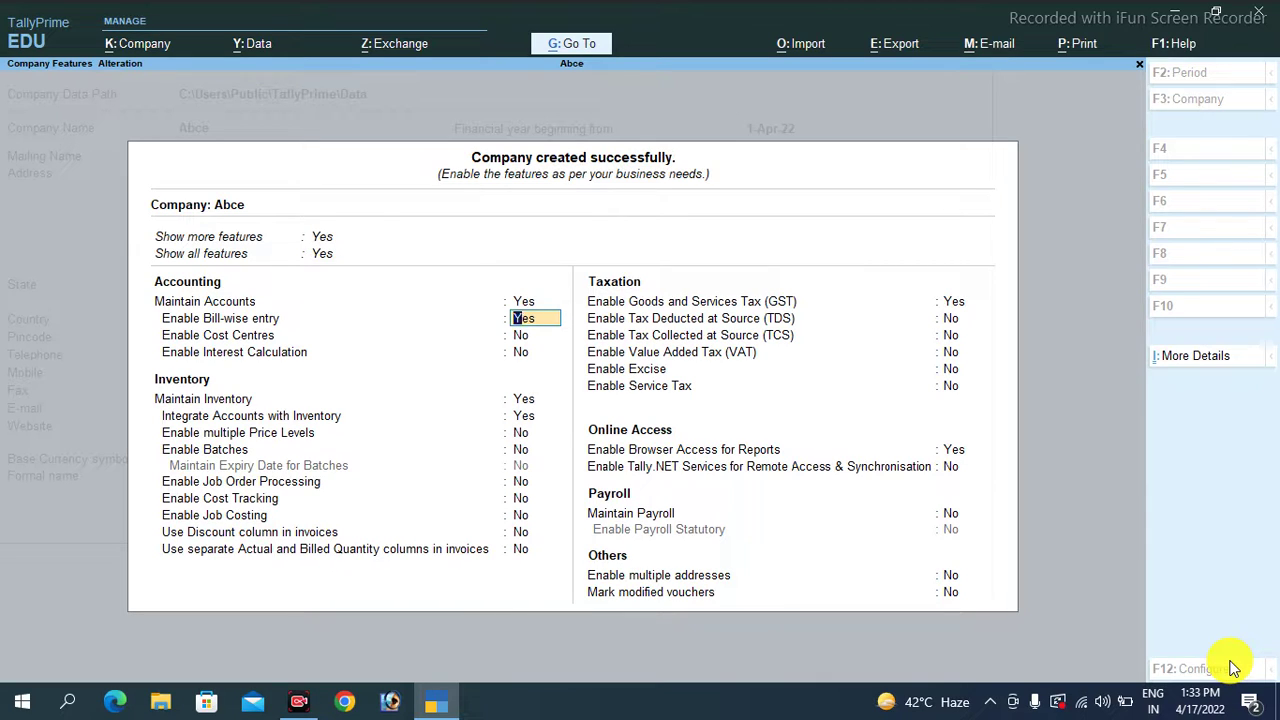
pyautogui.press('ctrl')
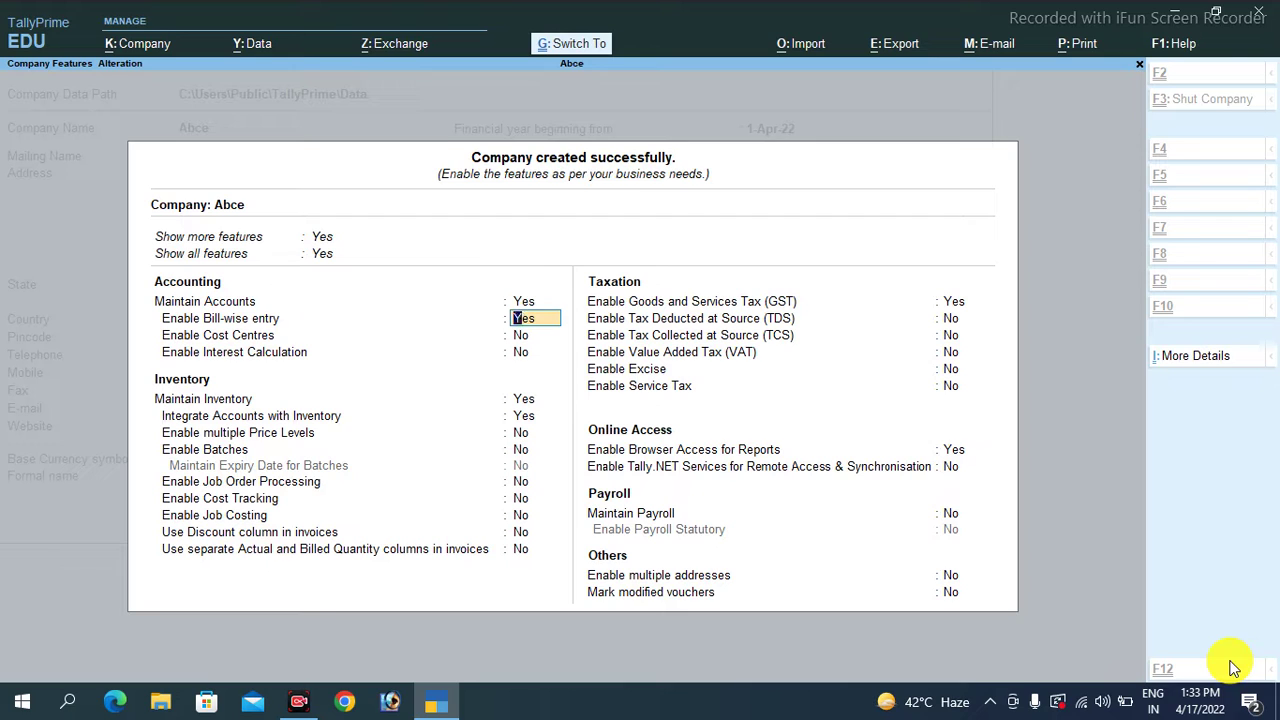
pyautogui.hotkey('ctrl', 'a')
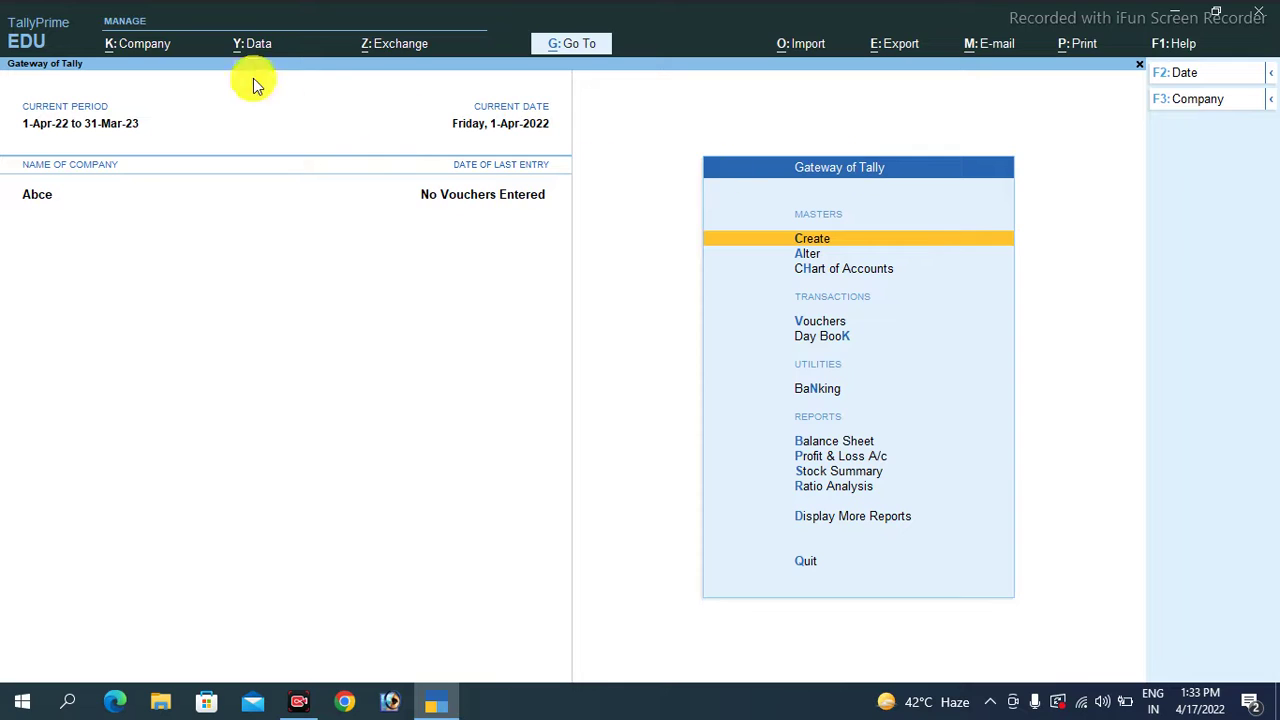
# Open the company features of Abce, switch bill-wise entry off and back on, and save them.
pyautogui.click(129, 45)
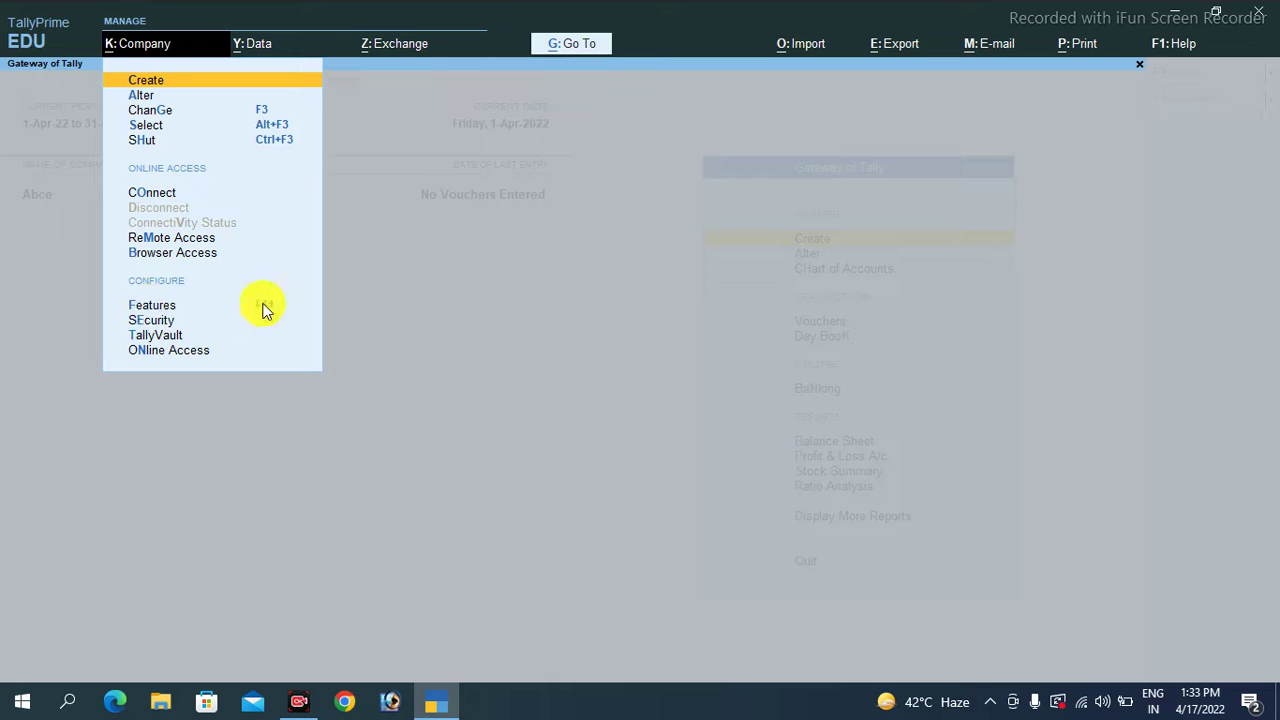
pyautogui.click(163, 308)
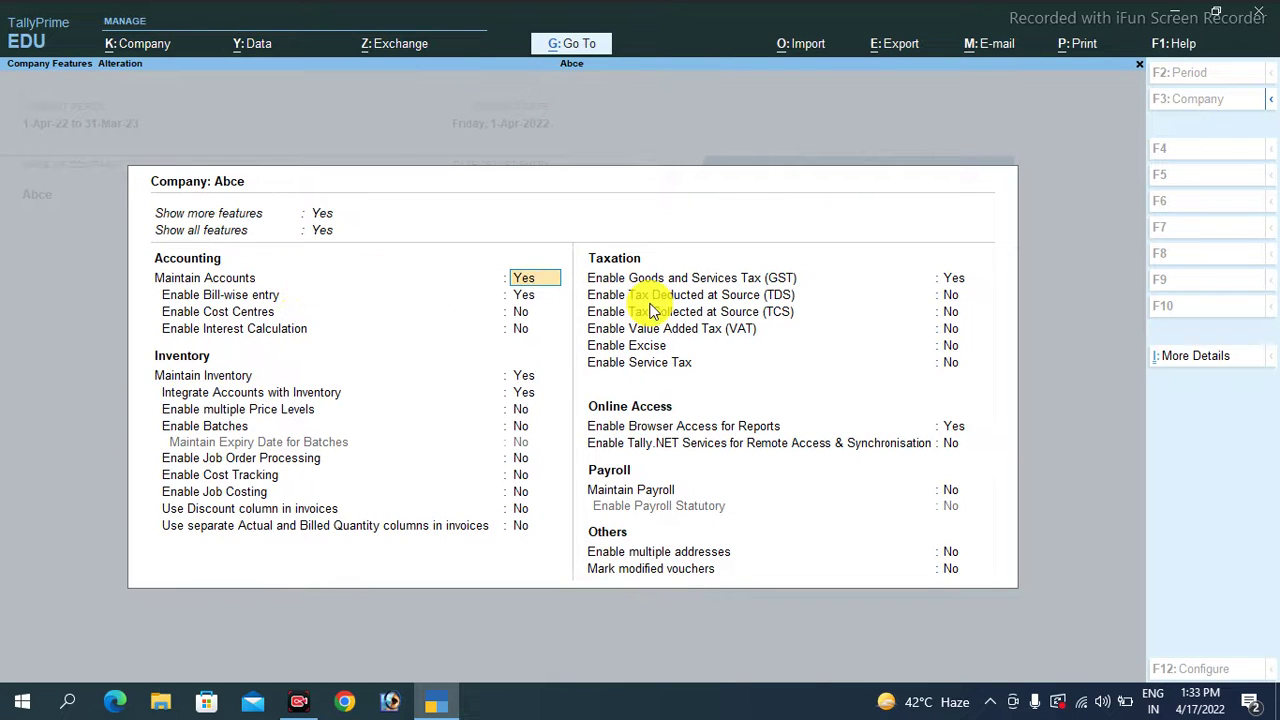
pyautogui.press('Return')
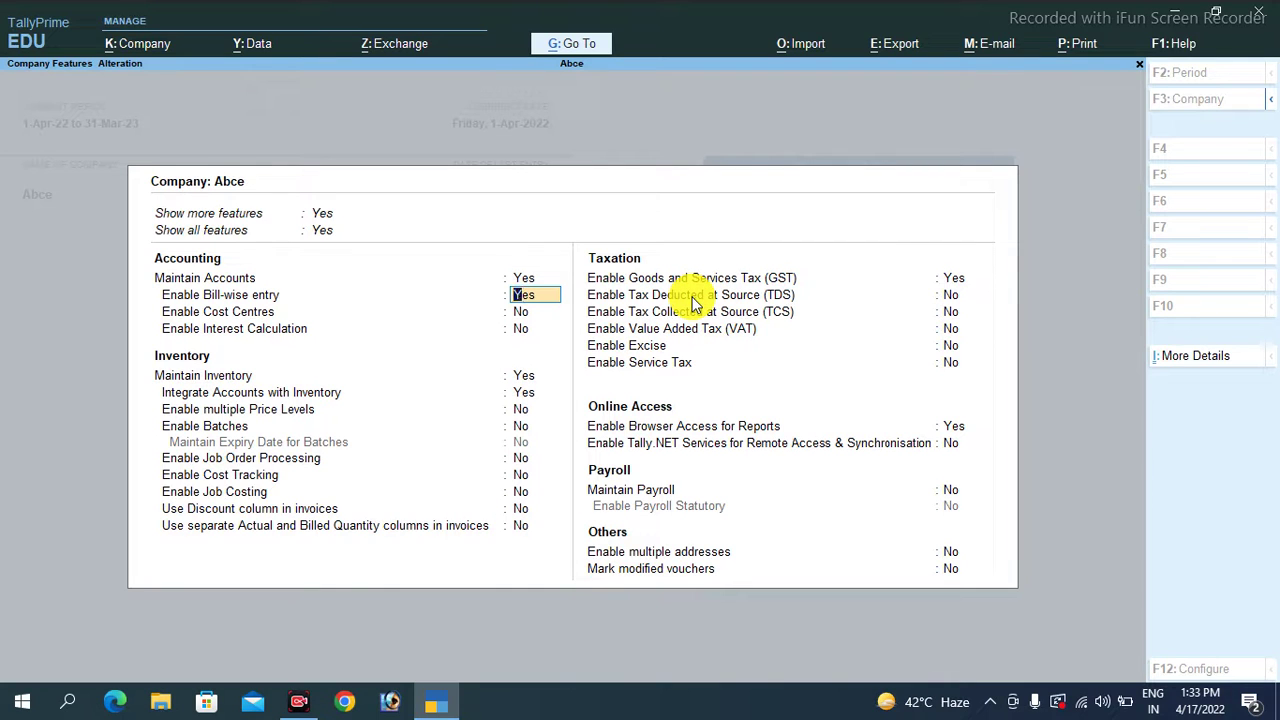
pyautogui.press('n')
pyautogui.press('Return')
pyautogui.press('Up')
pyautogui.press('y')
pyautogui.press('Return')
pyautogui.press('ctrl')
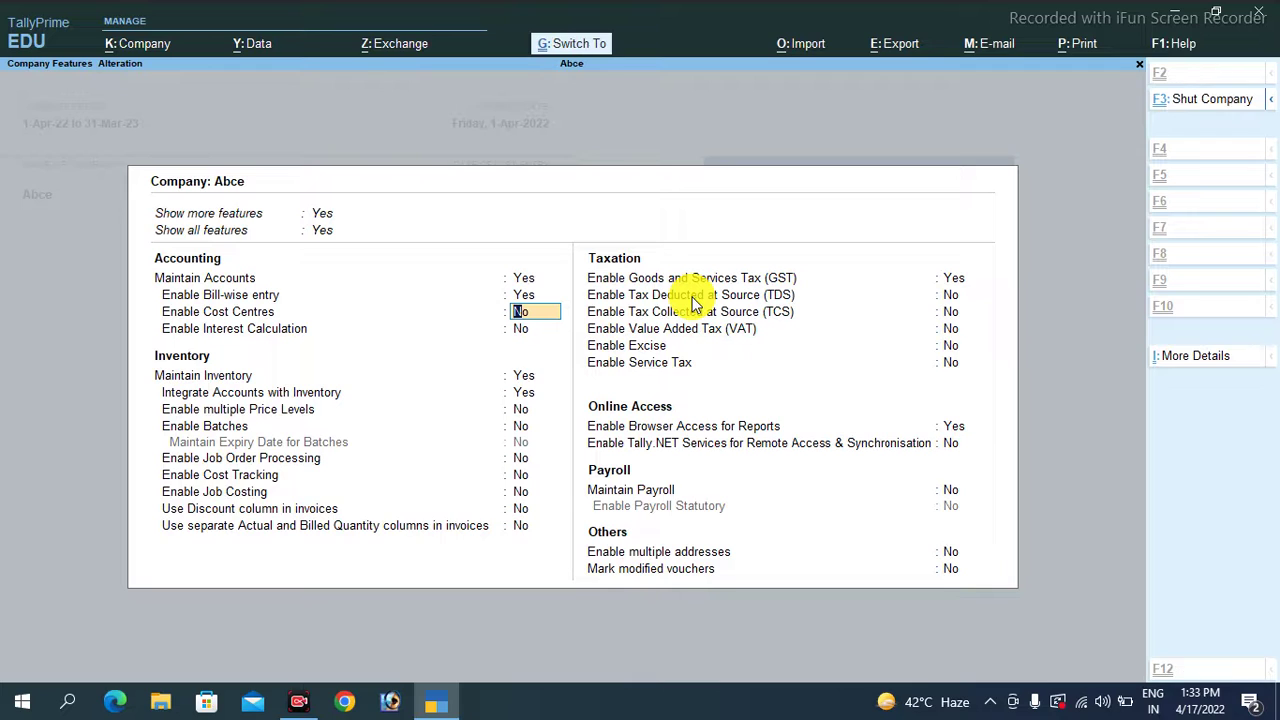
pyautogui.hotkey('ctrl', 'a')
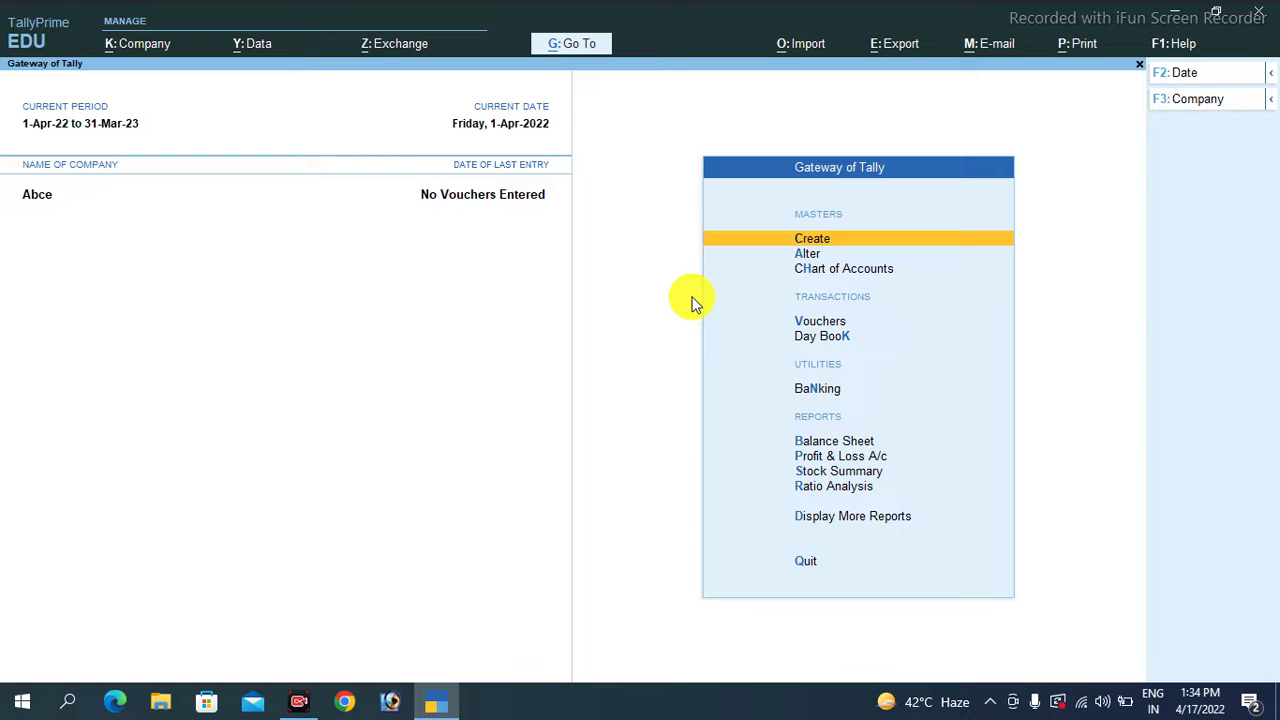
# Start a purchase voucher with supplier invoice number 001 dated 1-Apr-22.
pyautogui.press('Down')
pyautogui.press('Down')
pyautogui.press('Down')
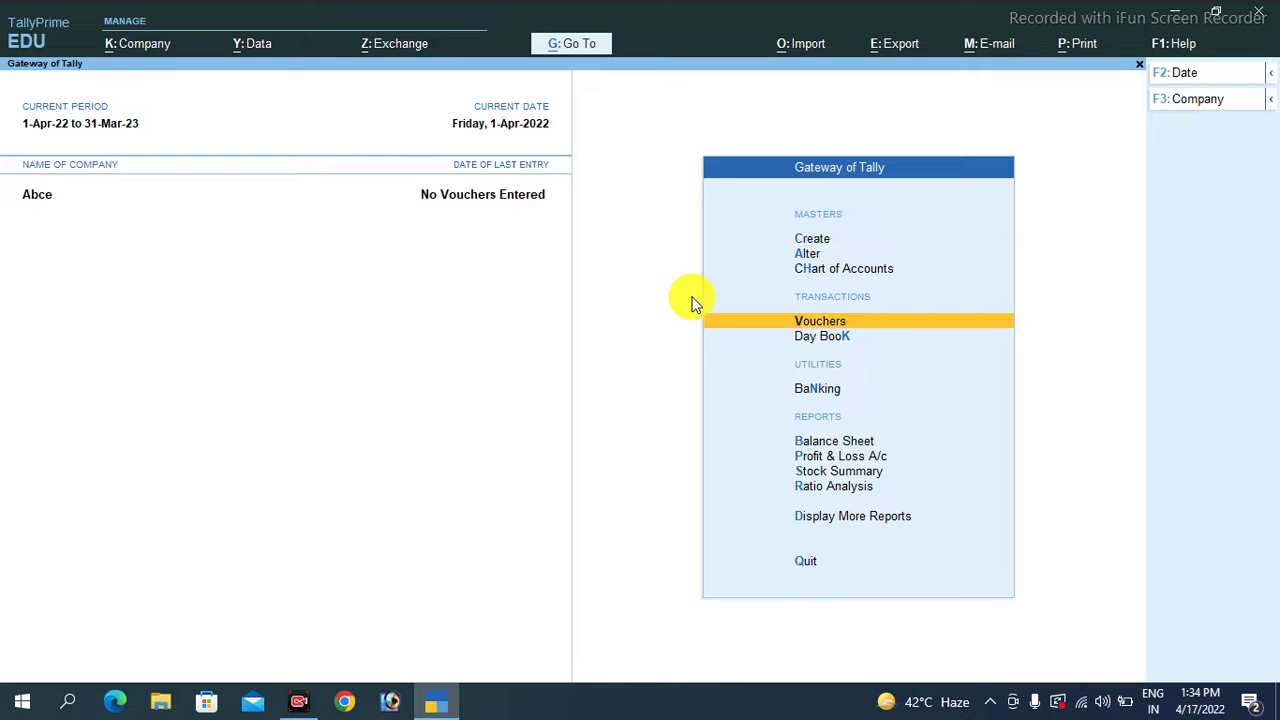
pyautogui.press('Return')
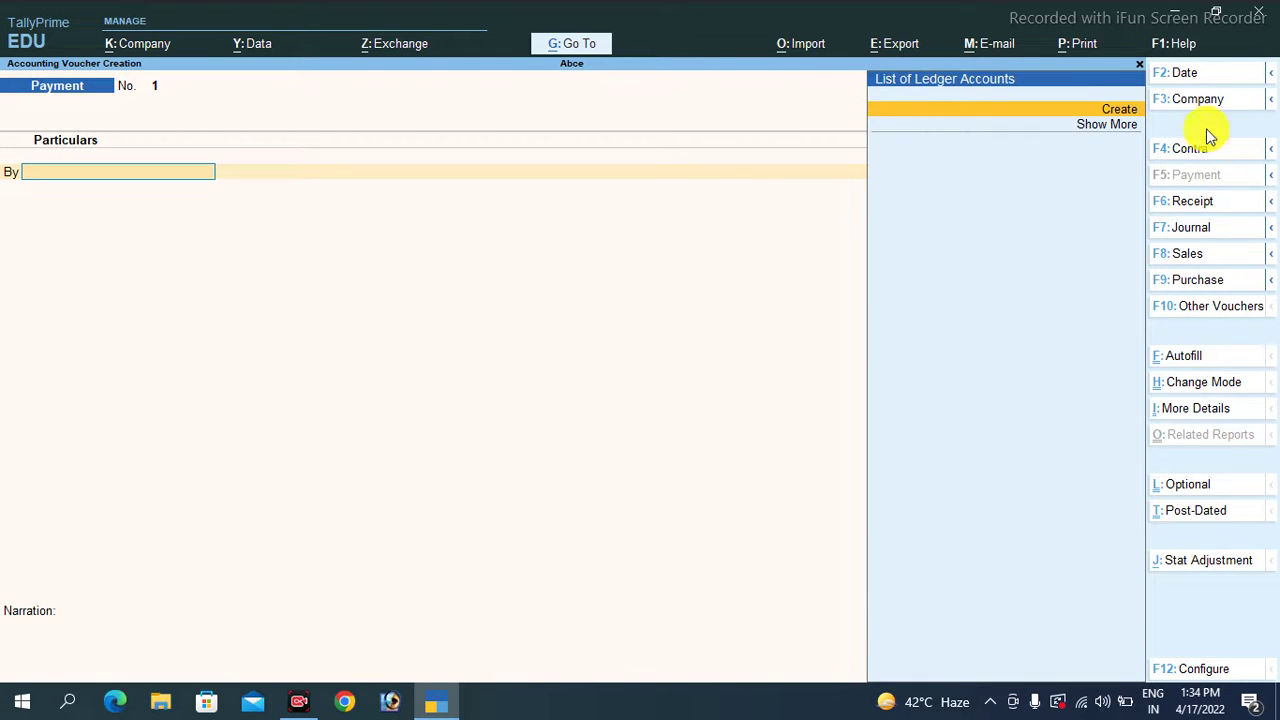
pyautogui.click(1186, 286)
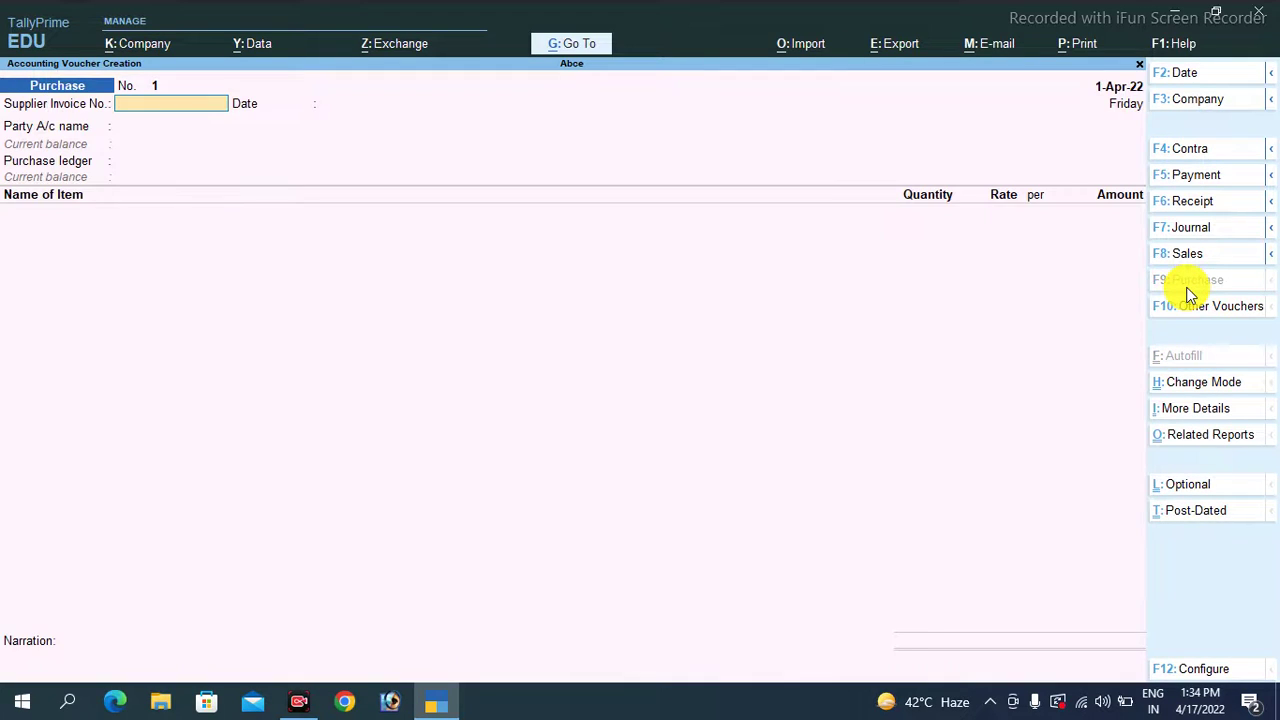
pyautogui.write('001')
pyautogui.press('Return')
pyautogui.press('Return')
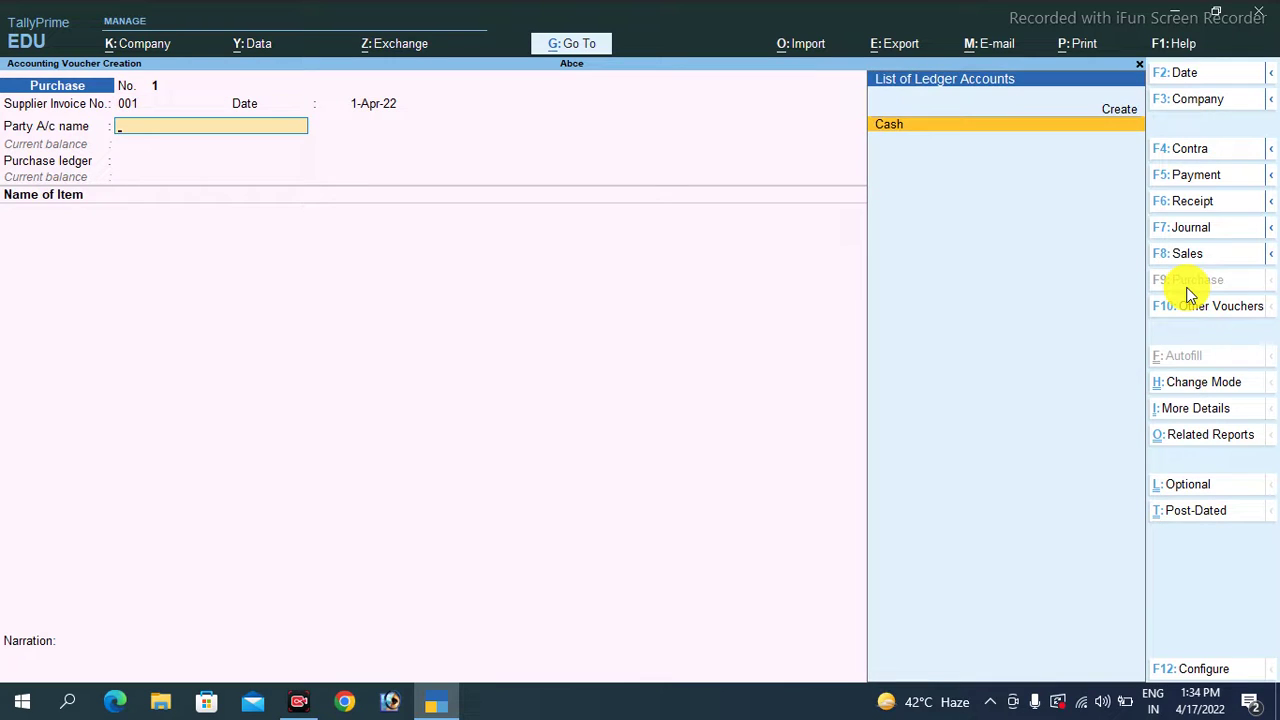
# Set Cash as the voucher's party account and accept the default party details.
pyautogui.press('Return')
pyautogui.hotkey('ctrl', 'a')
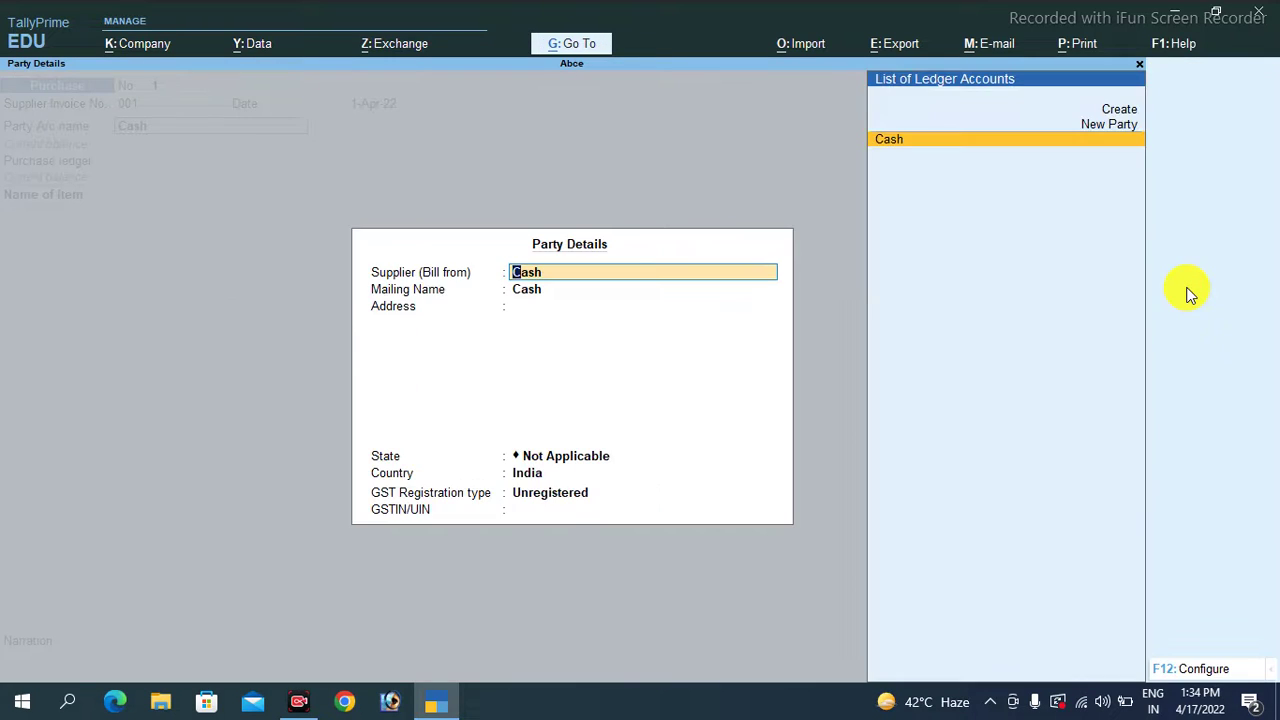
pyautogui.hotkey('ctrl', 'a')
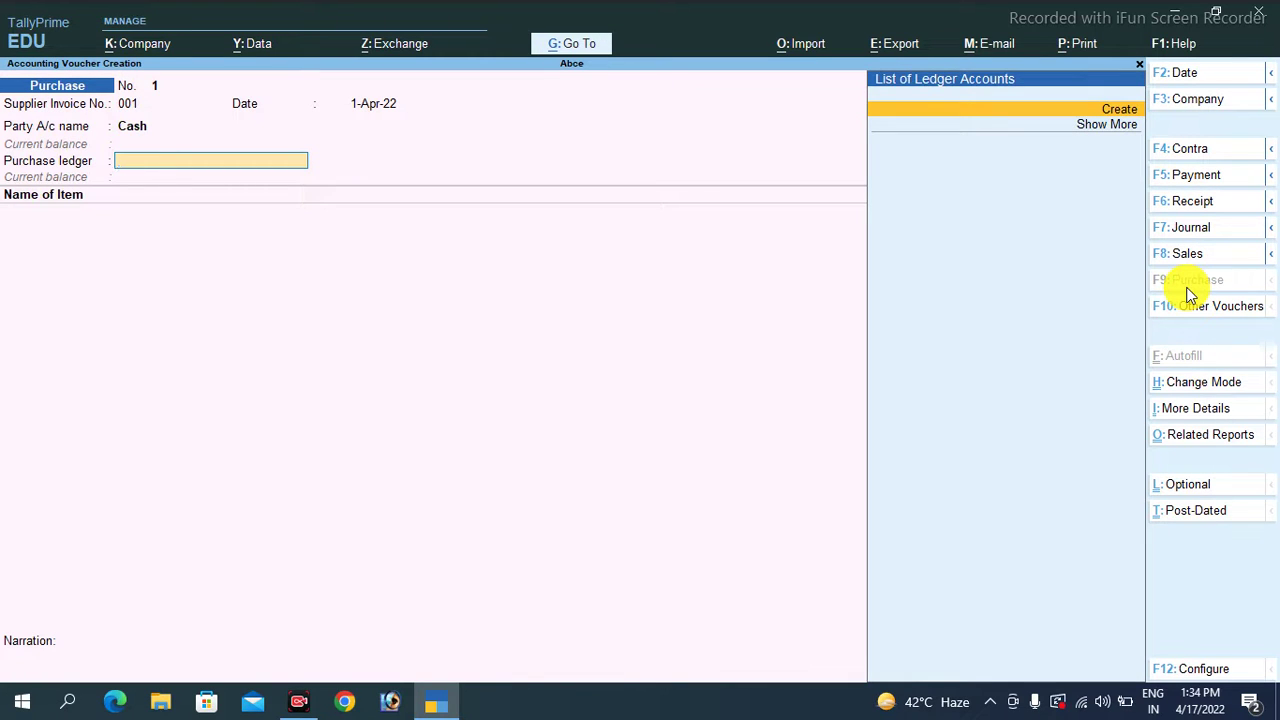
# Create a purchase ledger named Purchase A/c under Purchase Accounts from within the voucher.
pyautogui.hotkey('alt', 'c')
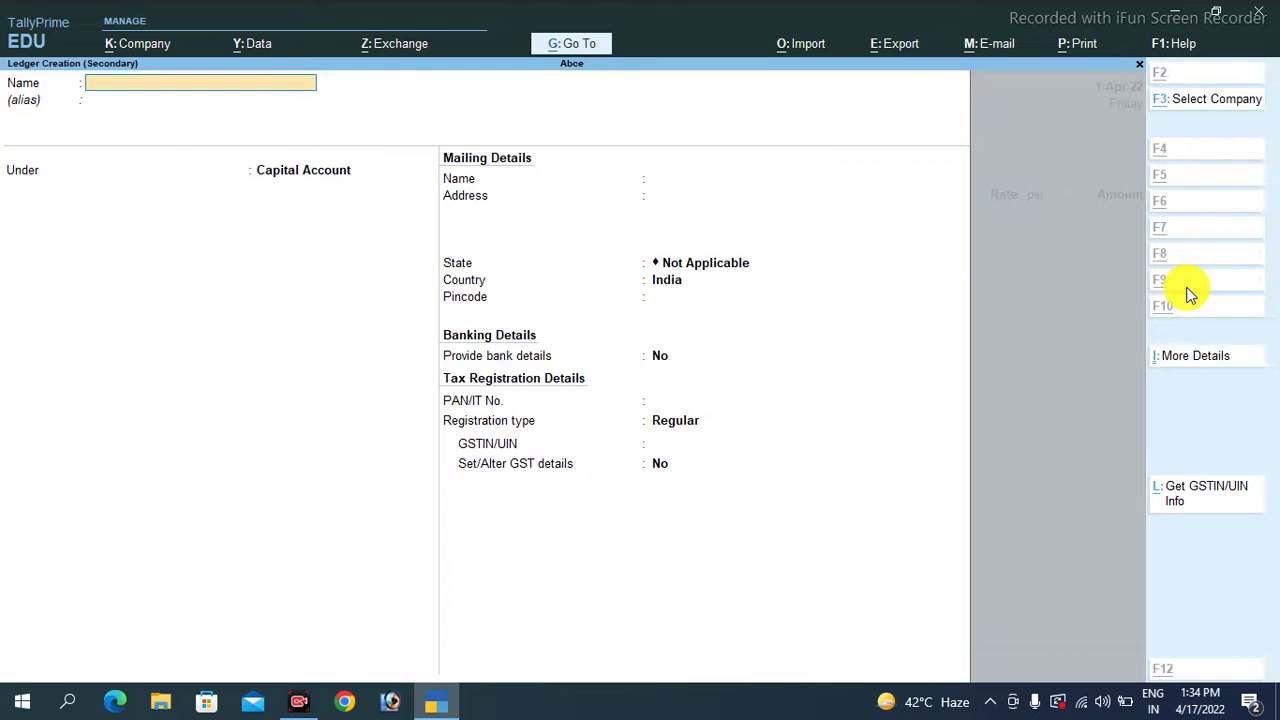
pyautogui.write('Purchase a/c')
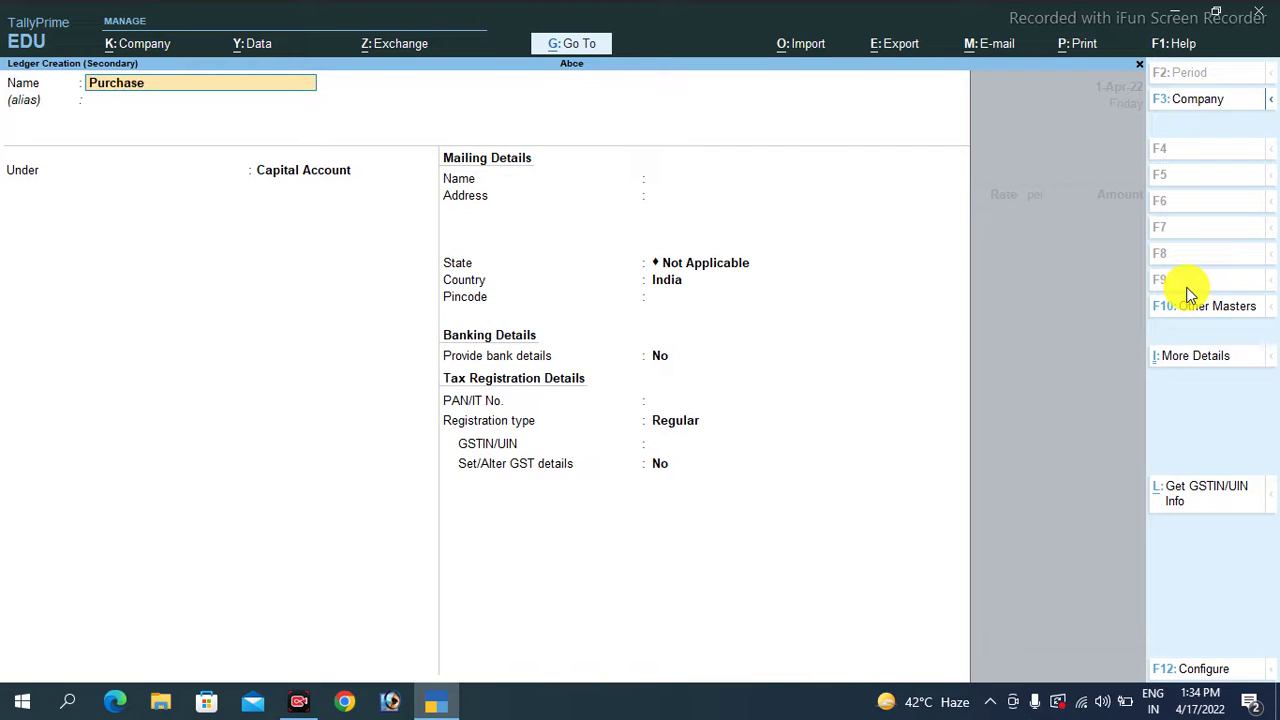
pyautogui.press('Return')
pyautogui.press('Return')
pyautogui.write('Pu')
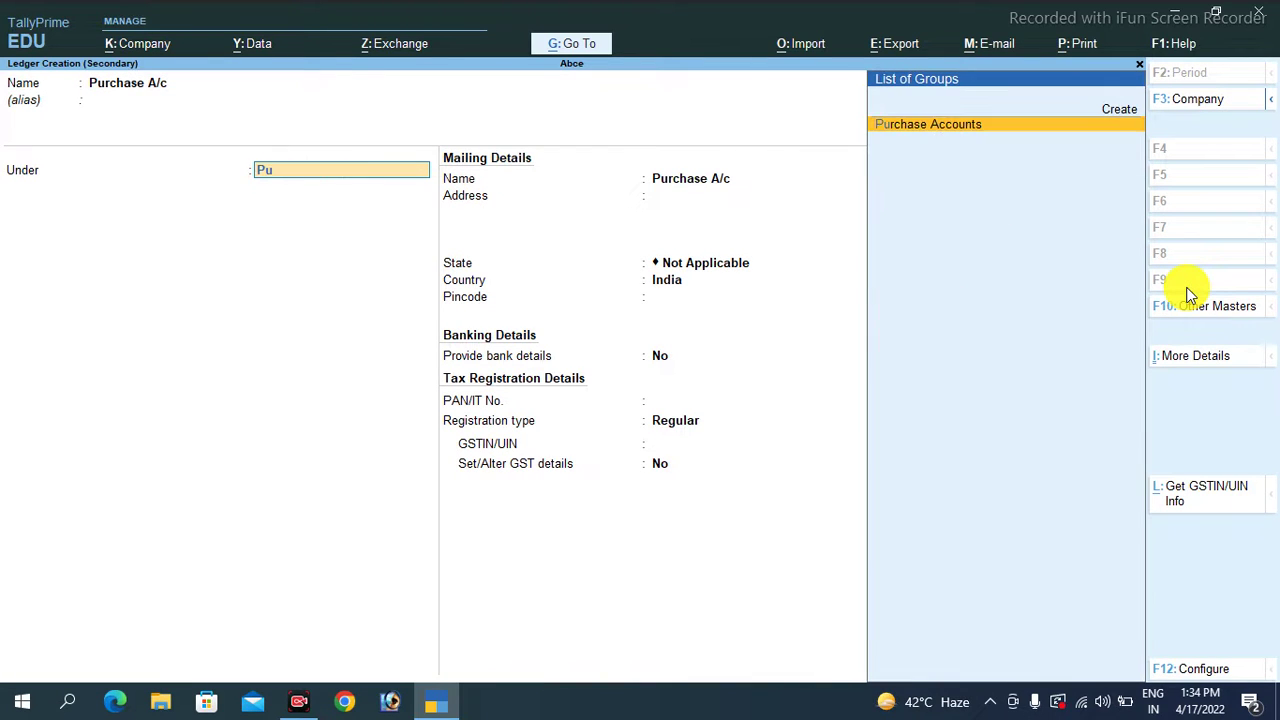
pyautogui.press('Return')
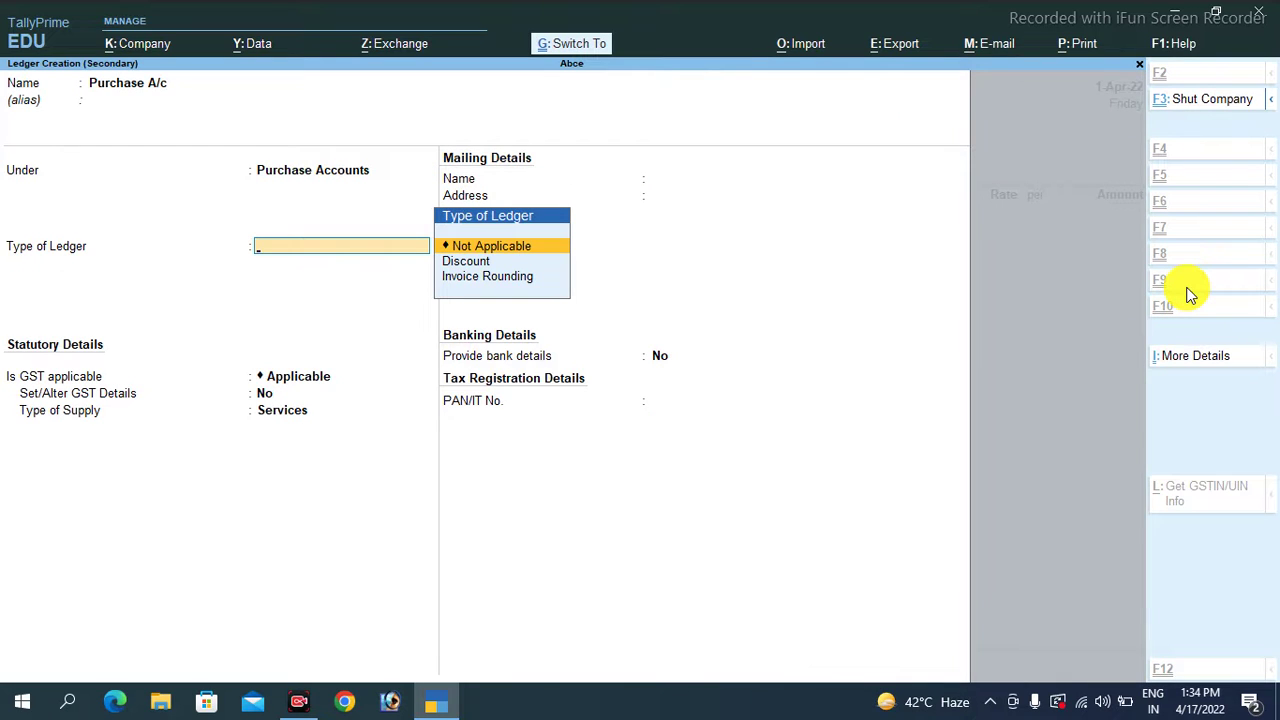
pyautogui.hotkey('ctrl', 'a')
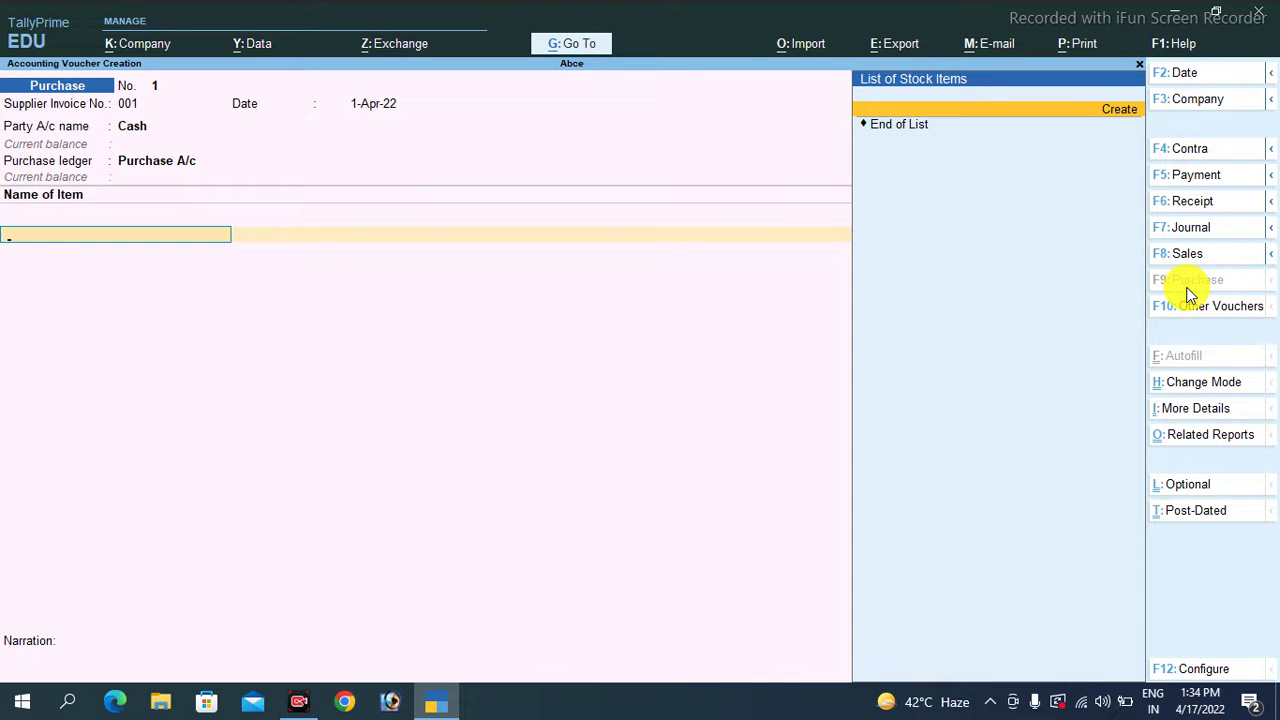
# Begin a new stock item for the voucher named Dell Laptop 5647 under the Primary group.
pyautogui.hotkey('alt', 'c')
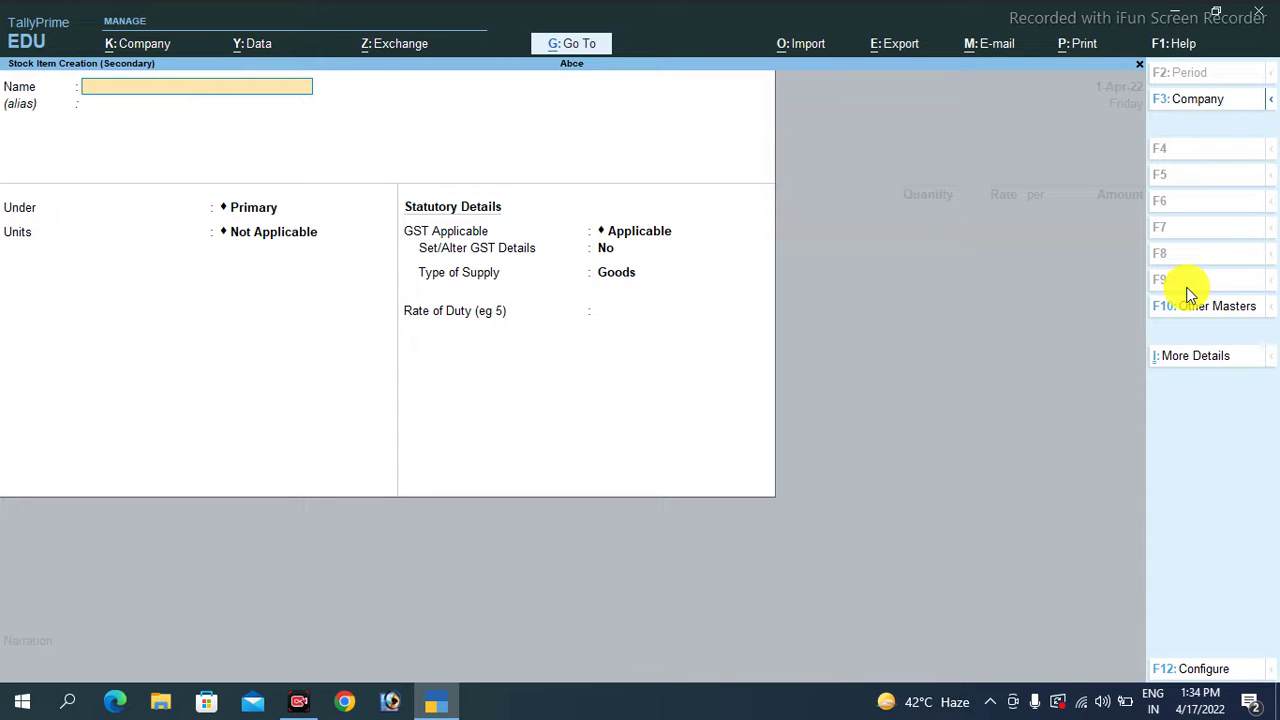
pyautogui.write('Dell Laptop 5647')
pyautogui.press('Return')
pyautogui.press('Return')
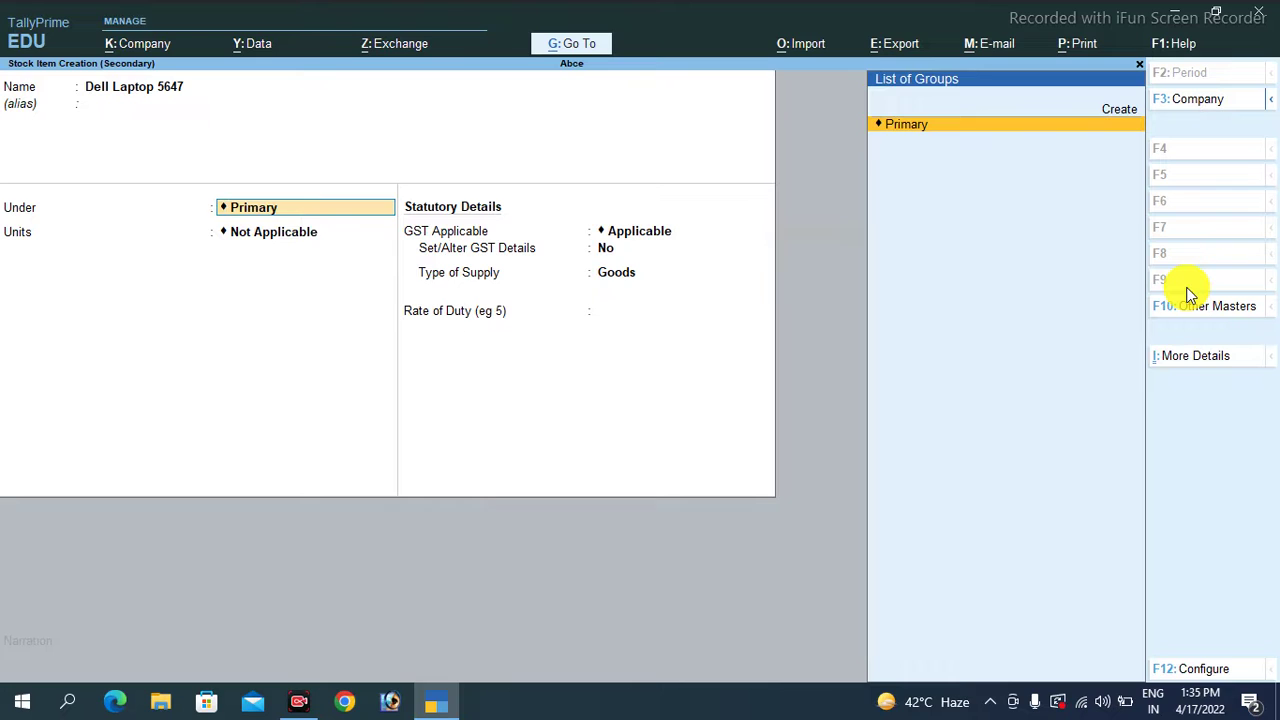
pyautogui.press('Return')
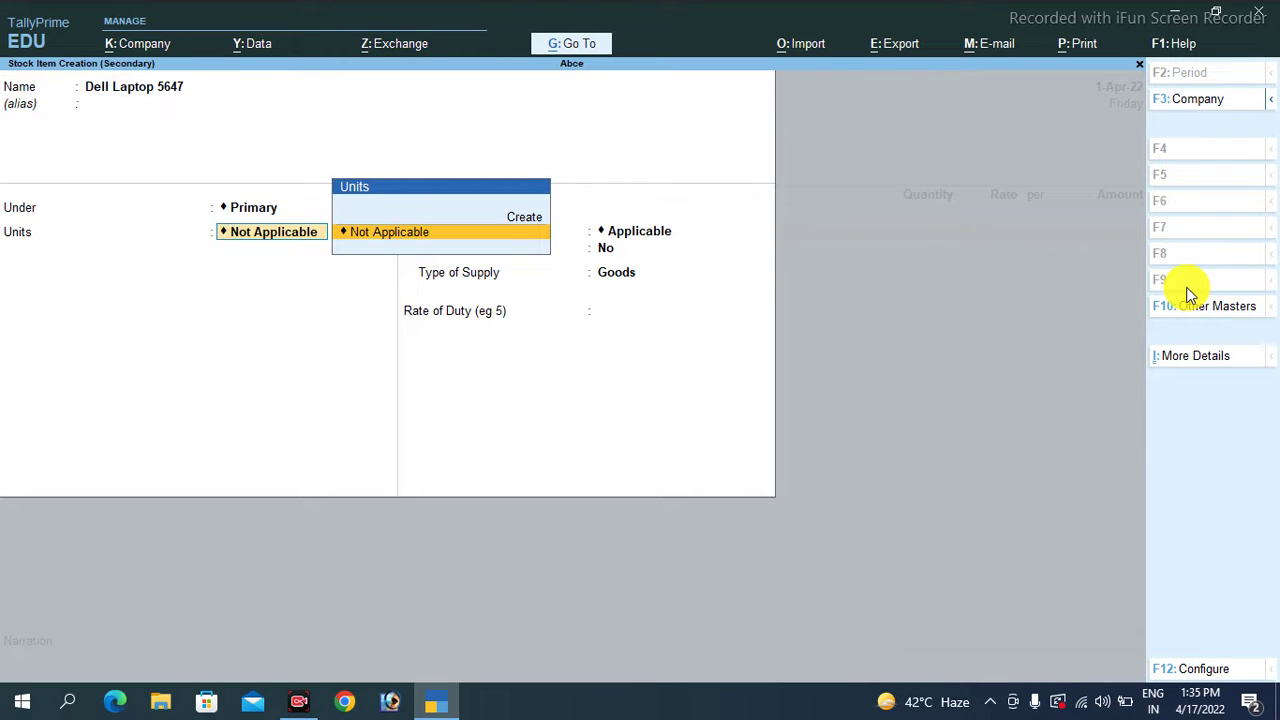
# Create a simple unit for the stock item with symbol PC, formal name Piece and 0 decimal places.
pyautogui.press('Up')
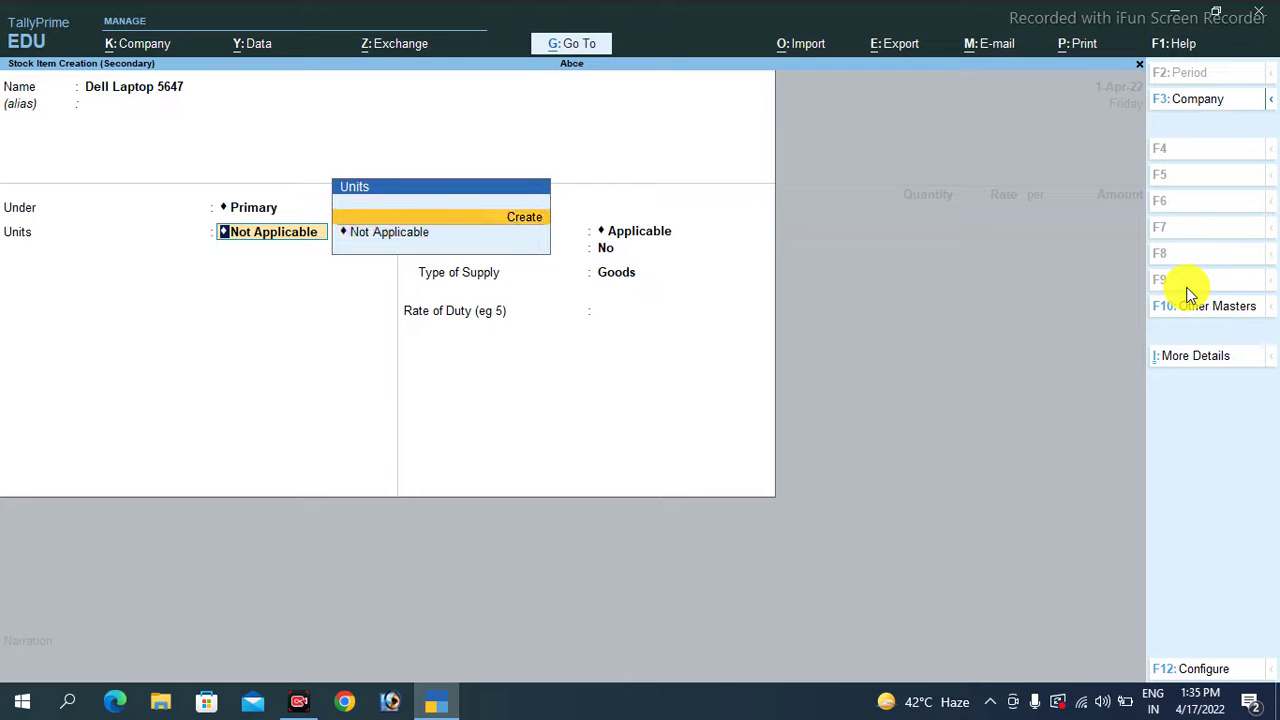
pyautogui.press('Return')
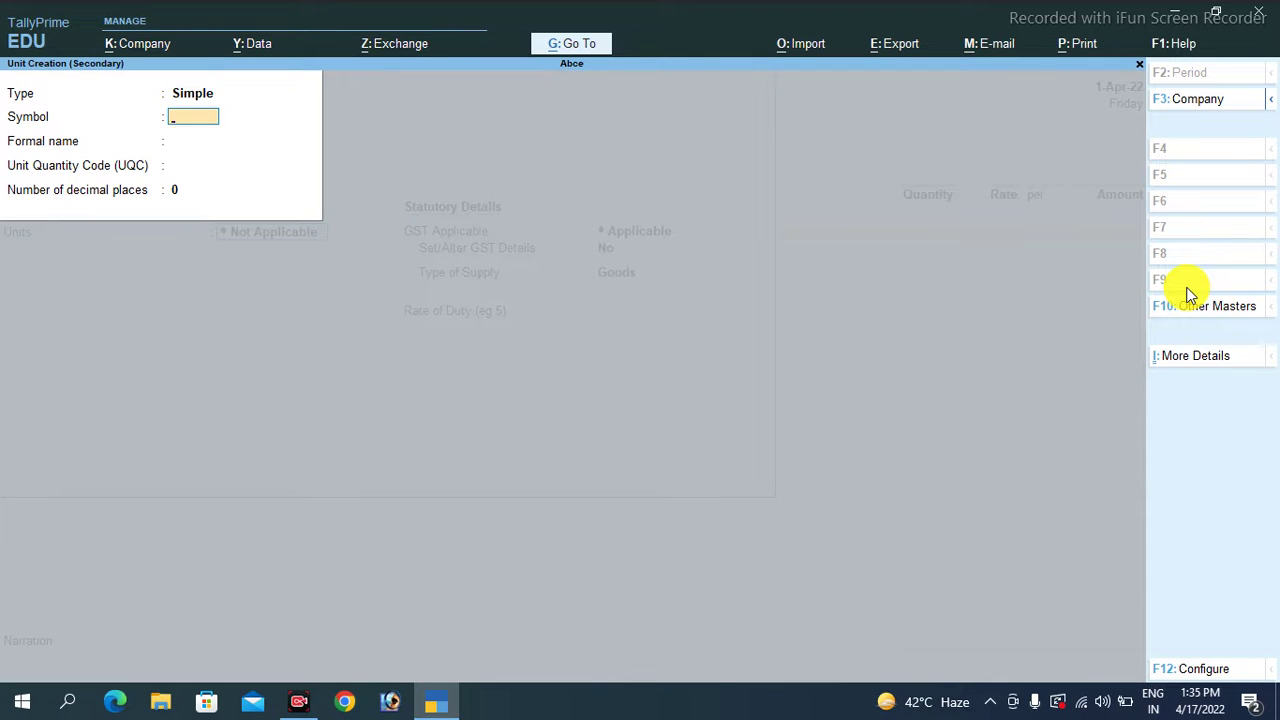
pyautogui.write('PC')
pyautogui.press('Return')
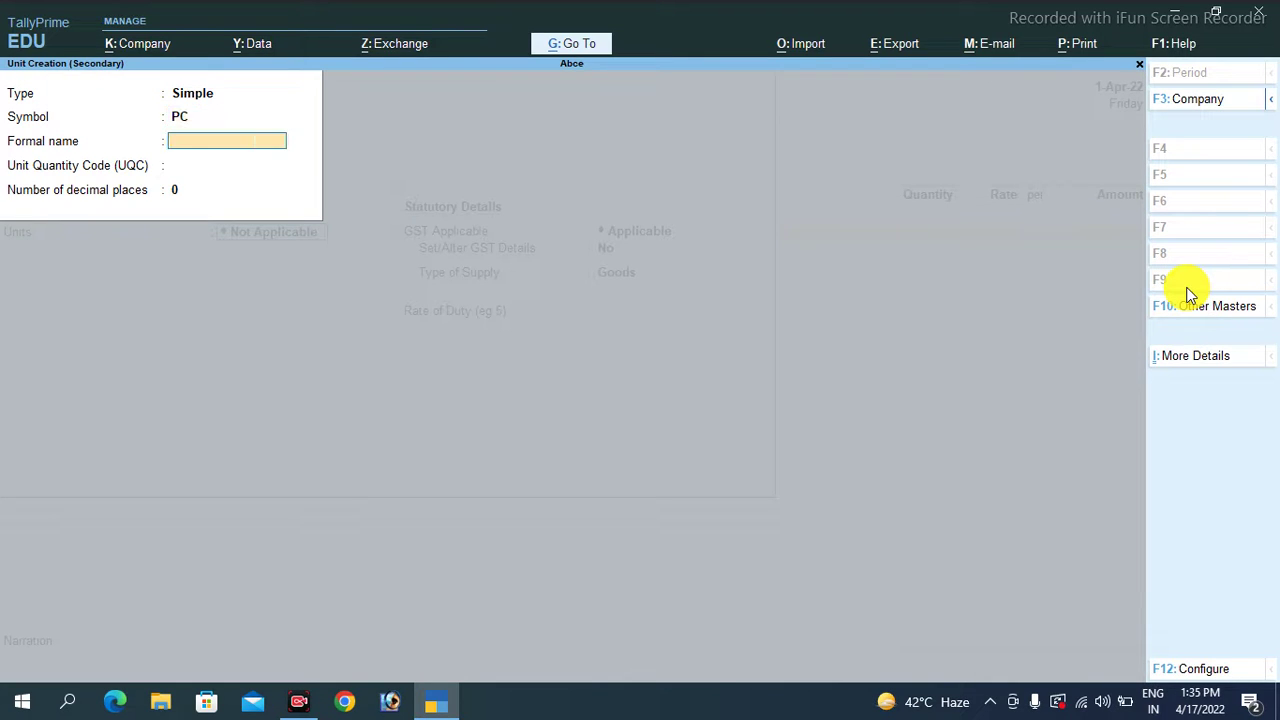
pyautogui.write('Pe')
pyautogui.write('ece')
pyautogui.press('Return')
pyautogui.press('Return')
pyautogui.press('Return')
pyautogui.press('Return')
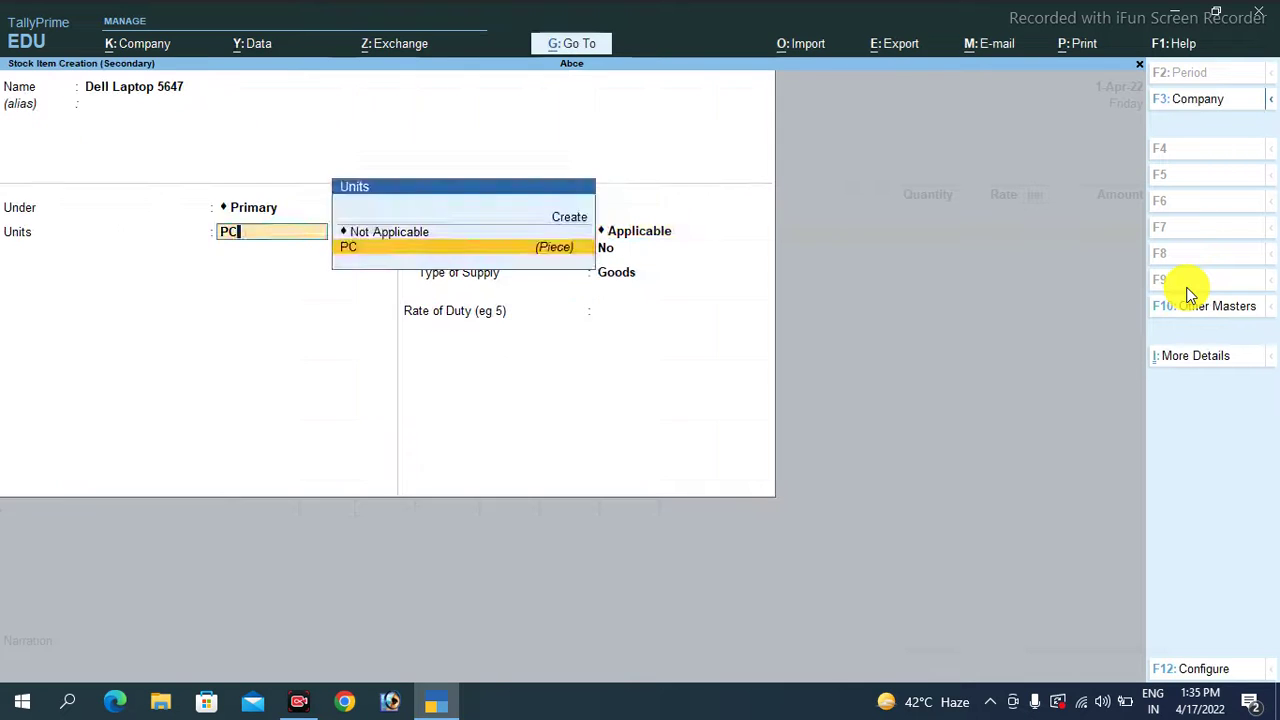
# Assign the PC unit to Dell Laptop 5647 and save the stock item with its default GST settings.
pyautogui.press('Return')
pyautogui.press('ctrl')
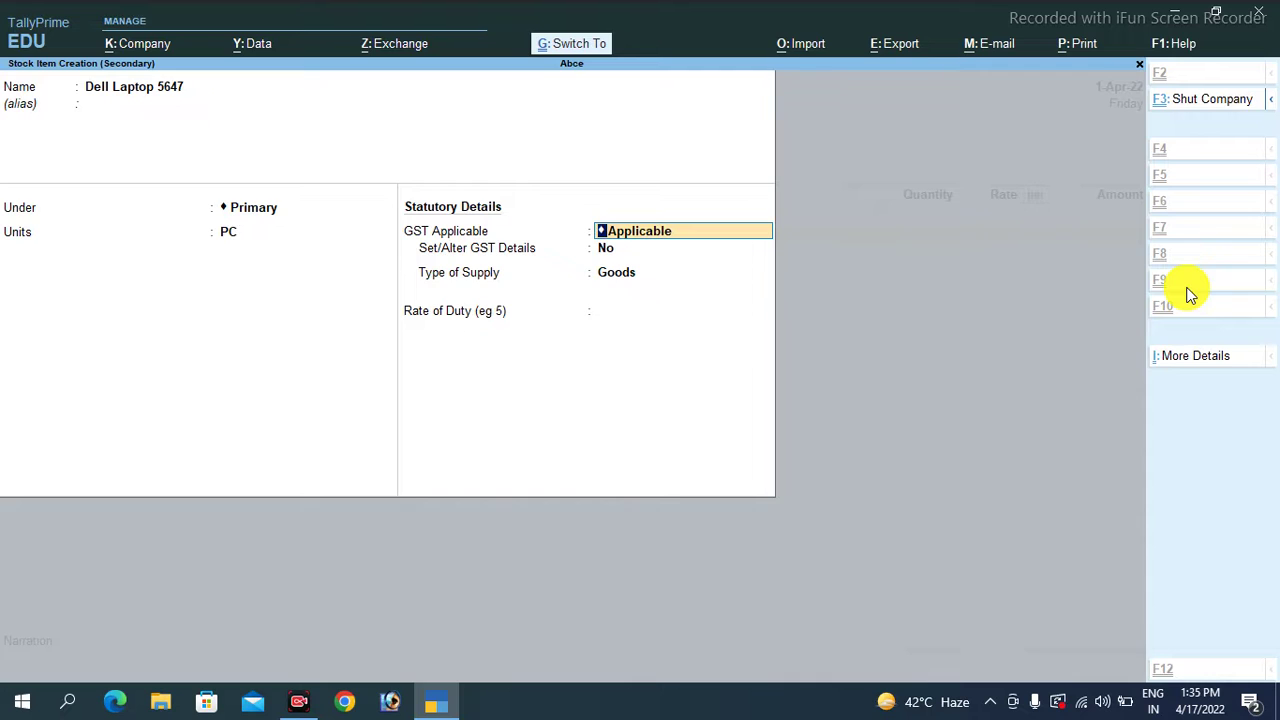
pyautogui.hotkey('ctrl', 'a')
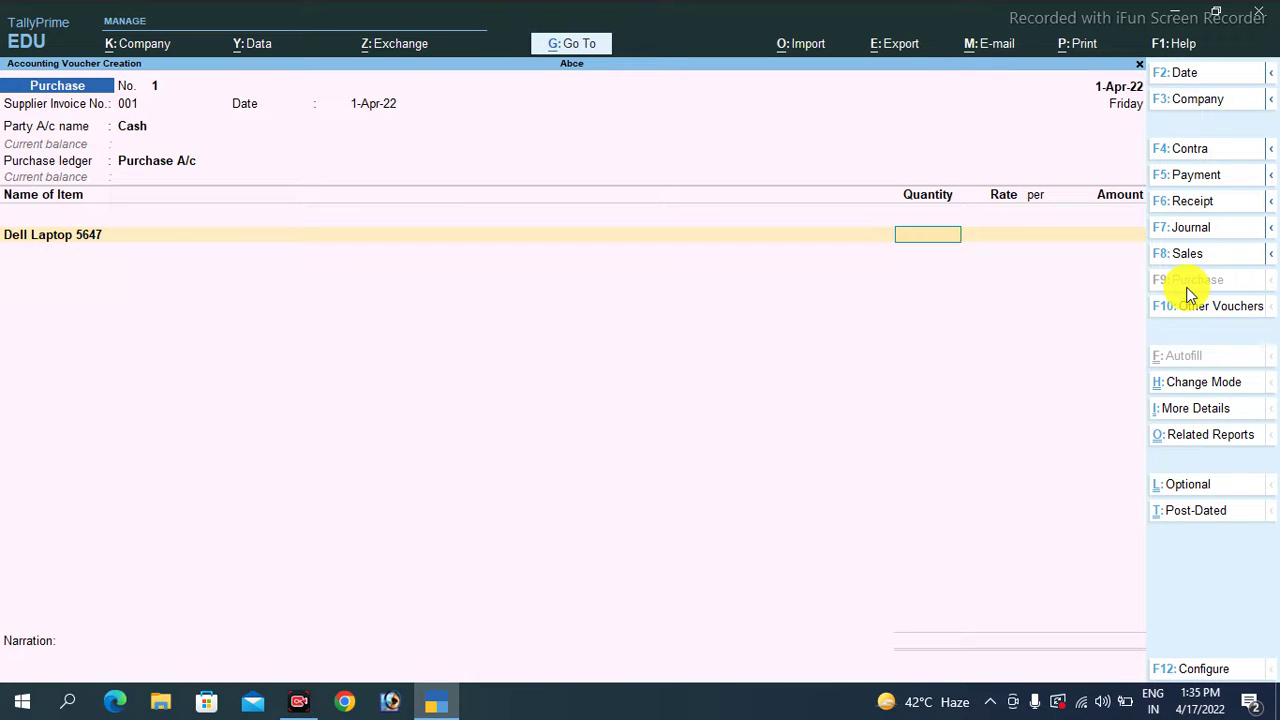
# Enter a quantity of 10 PC at a rate of 32,000 for Dell Laptop 5647 and finish the item list.
pyautogui.write('10')
pyautogui.press('Return')
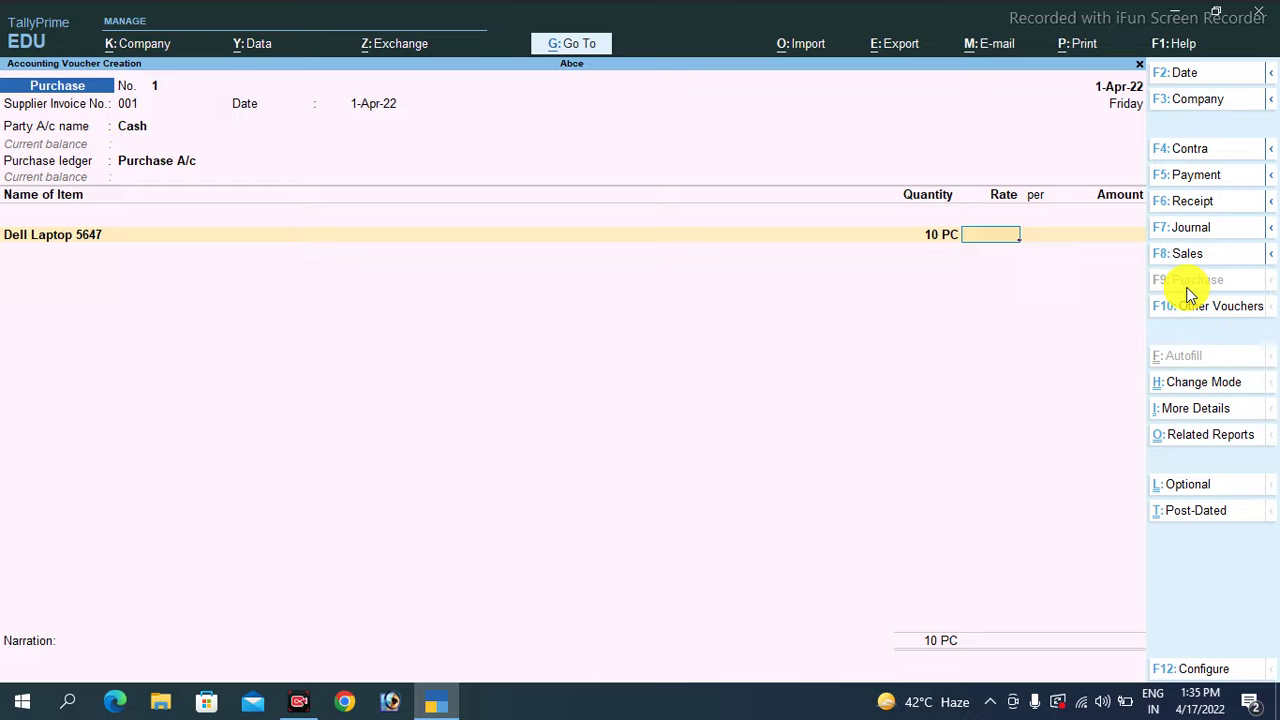
pyautogui.write('32000')
pyautogui.press('Return')
pyautogui.press('Return')
pyautogui.press('Return')
pyautogui.press('Return')
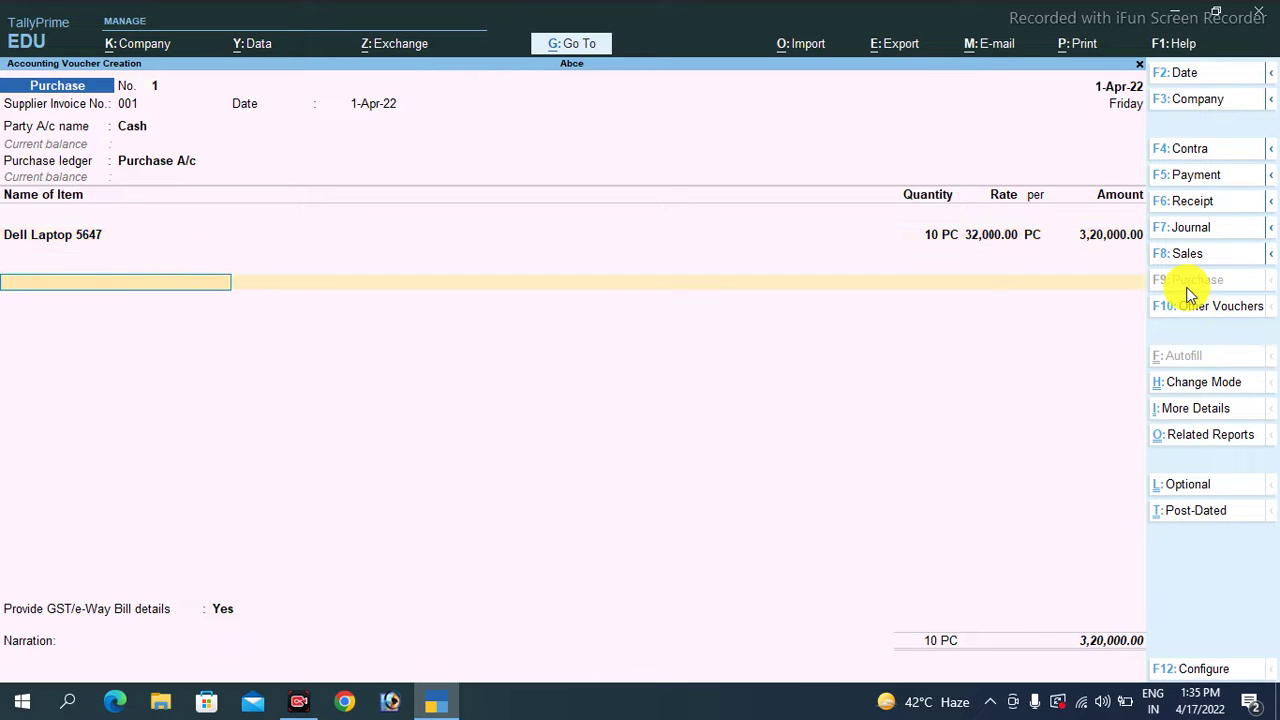
# Finish the item list, leave the e-Way Bill details blank and save the purchase voucher.
pyautogui.press('Return')
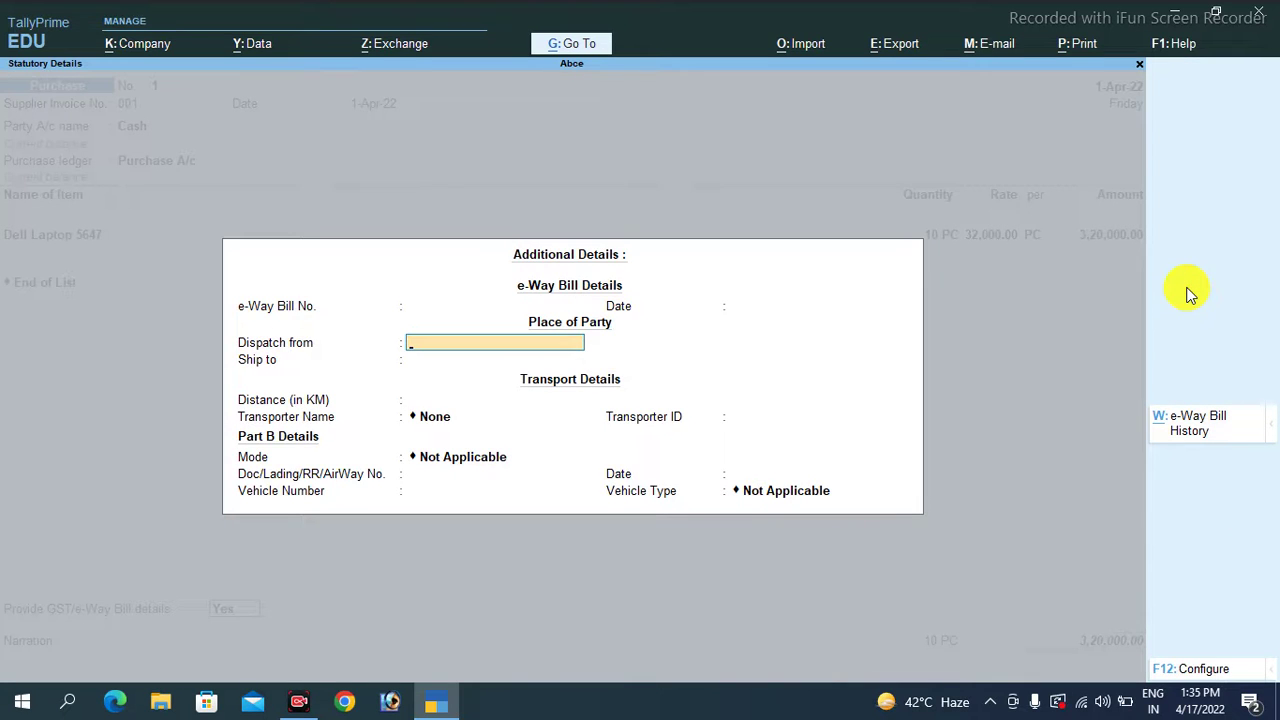
pyautogui.hotkey('ctrl', 'a')
pyautogui.hotkey('ctrl', 'a')
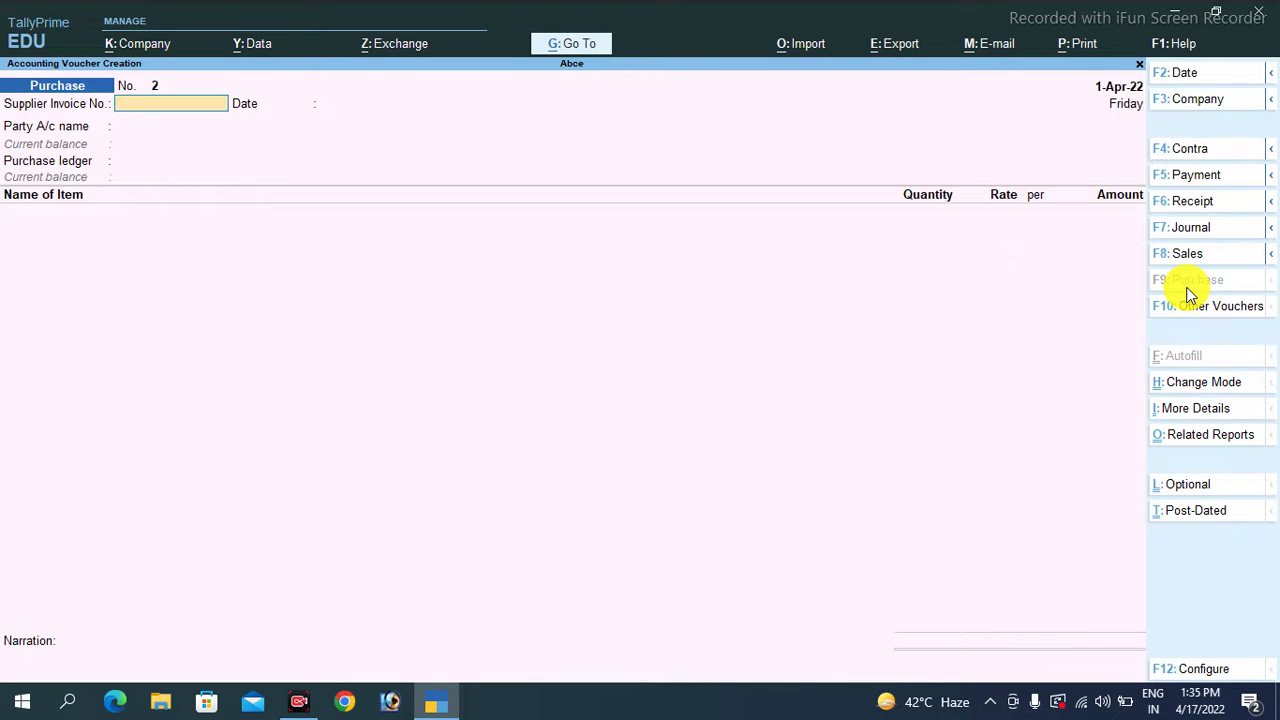
# Leave voucher entry and open the Stock Summary report to examine the closing balance of Dell Laptop 5647.
pyautogui.press('Escape')
pyautogui.press('Down')
pyautogui.press('Down')
pyautogui.press('Down')
pyautogui.press('Down')
pyautogui.press('Down')
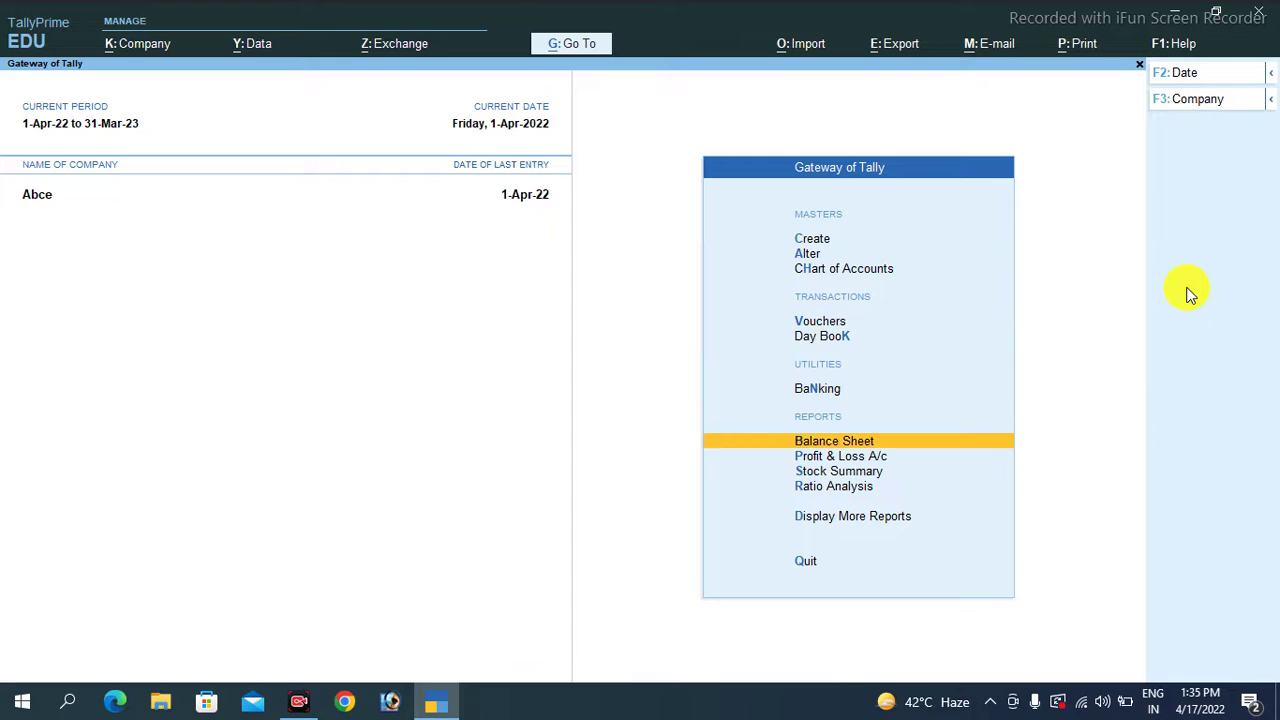
pyautogui.press('Return')
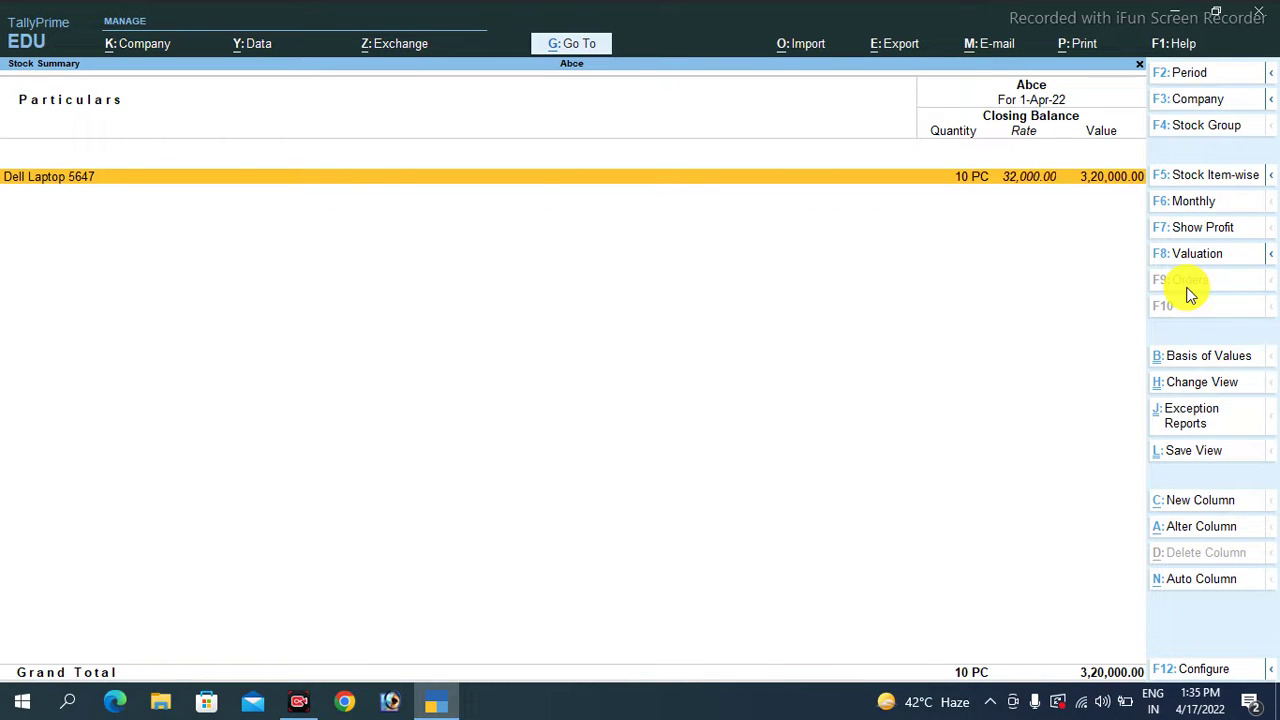
# Return to voucher entry from the Stock Summary and start a new Sales voucher.
pyautogui.press('Escape')
pyautogui.press('Up')
pyautogui.press('Up')
pyautogui.press('Up')
pyautogui.press('Up')
pyautogui.press('Up')
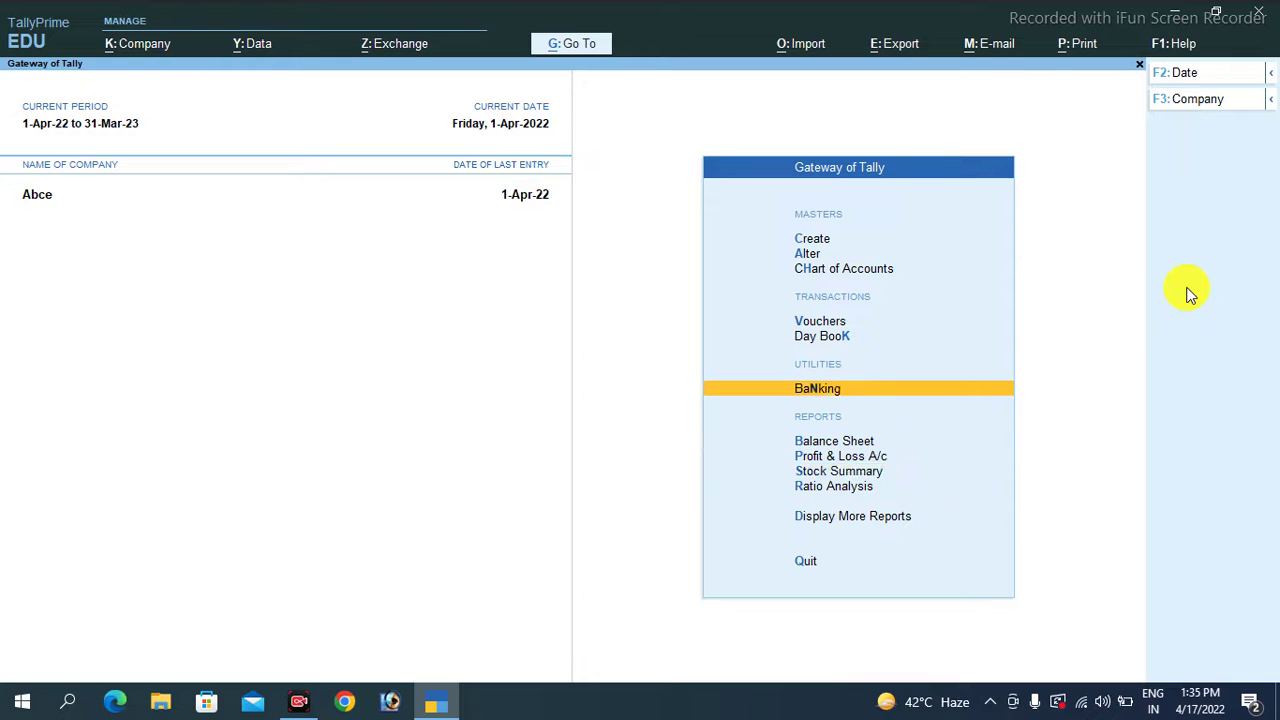
pyautogui.press('Return')
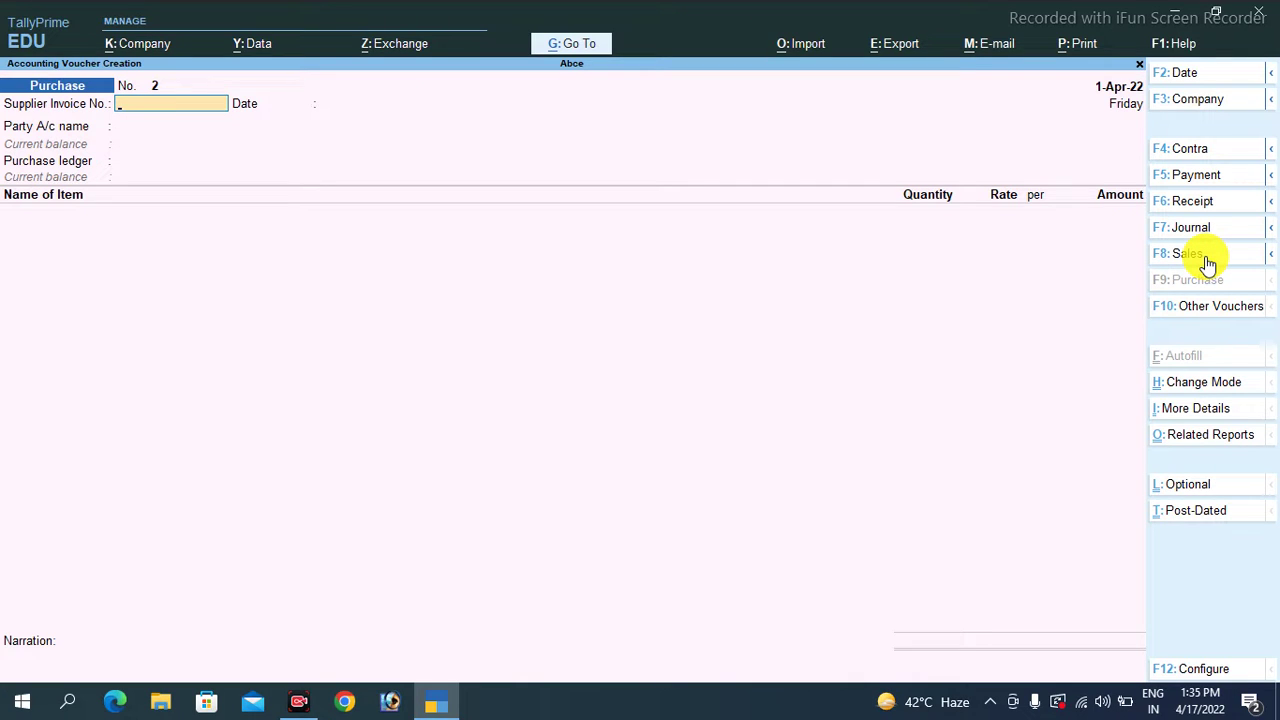
pyautogui.click(1208, 262)
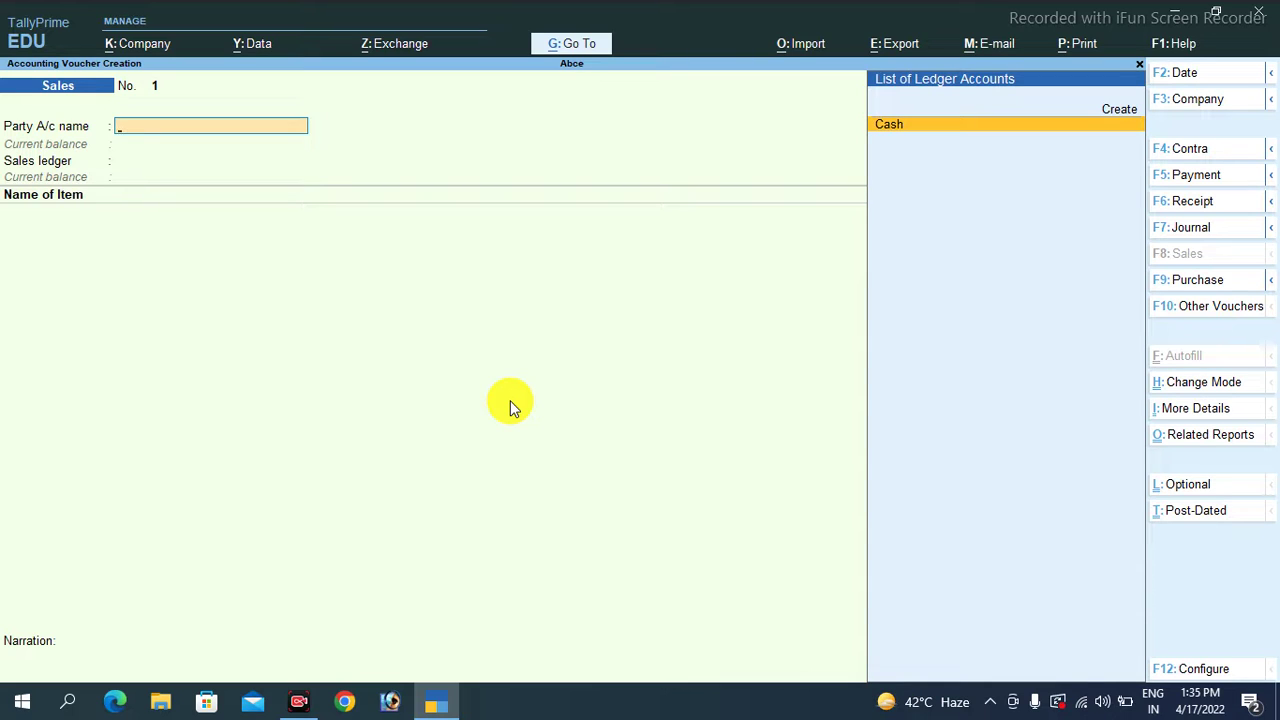
# Create the customer's party ledger under Sundry Debtors with bill-by-bill balances maintained and no default credit period, and save it.
pyautogui.press('Up')
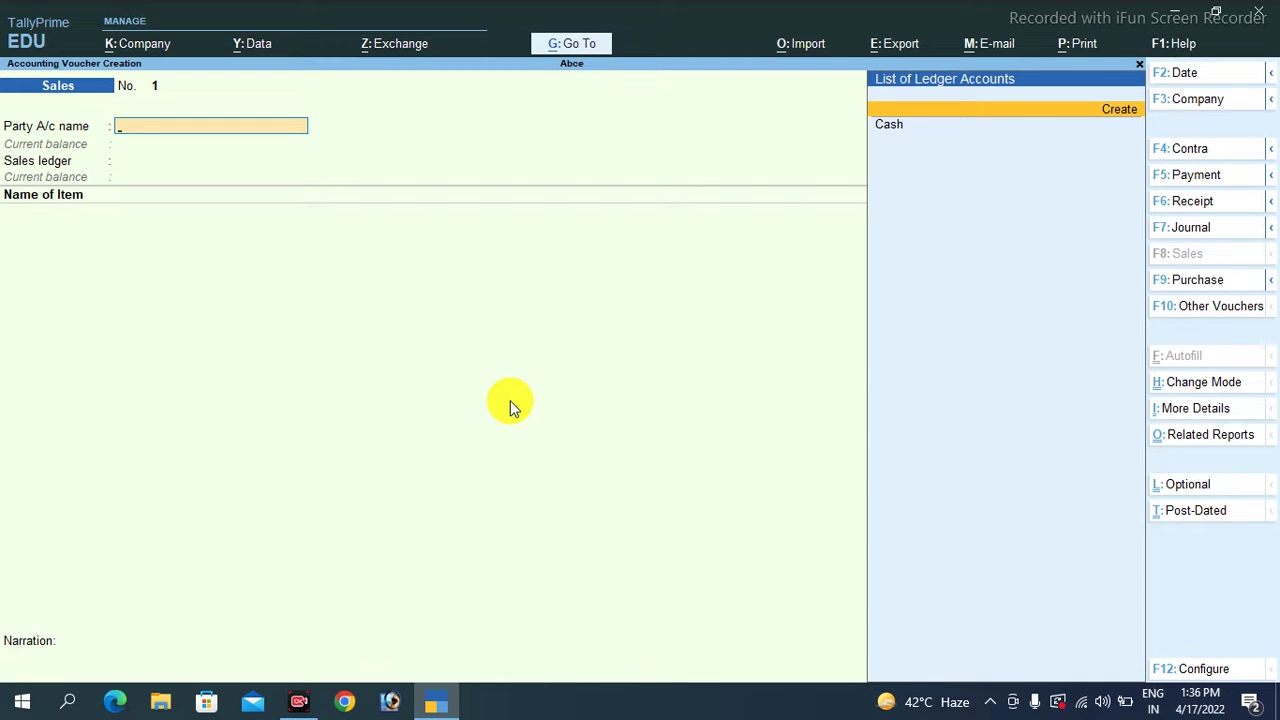
pyautogui.press('Return')
pyautogui.write('Mohan A/c')
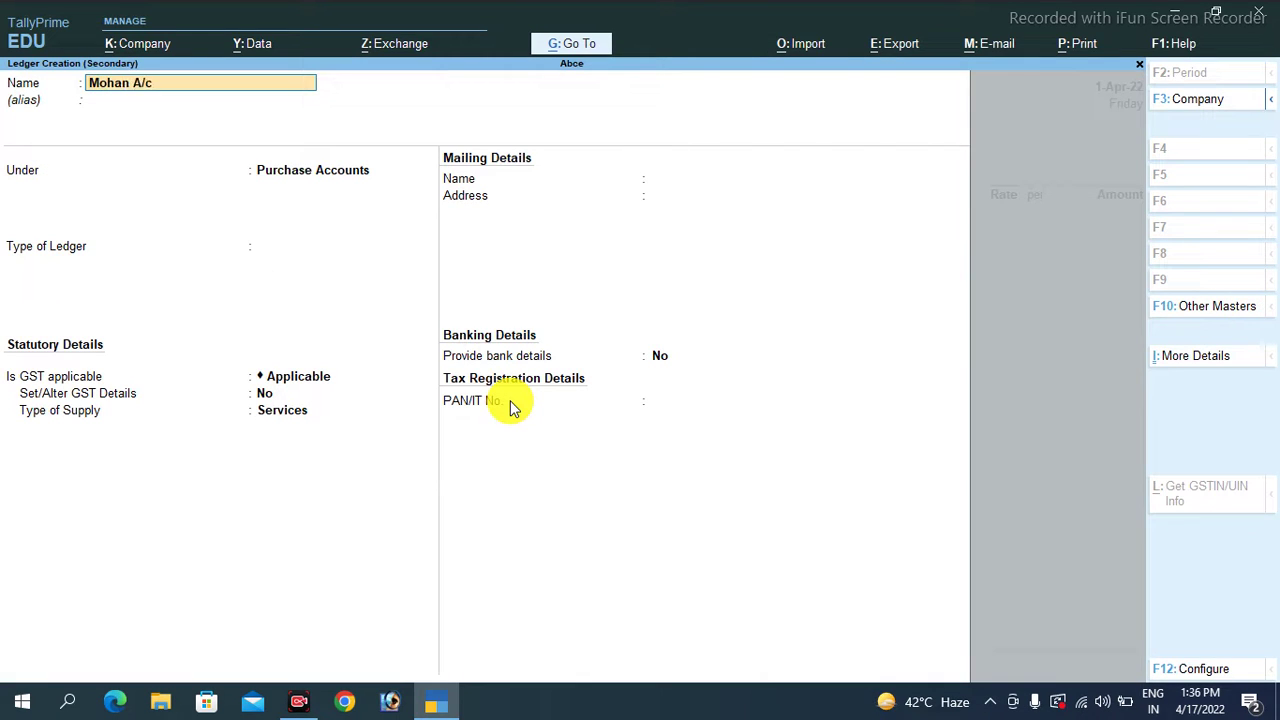
pyautogui.press('Return')
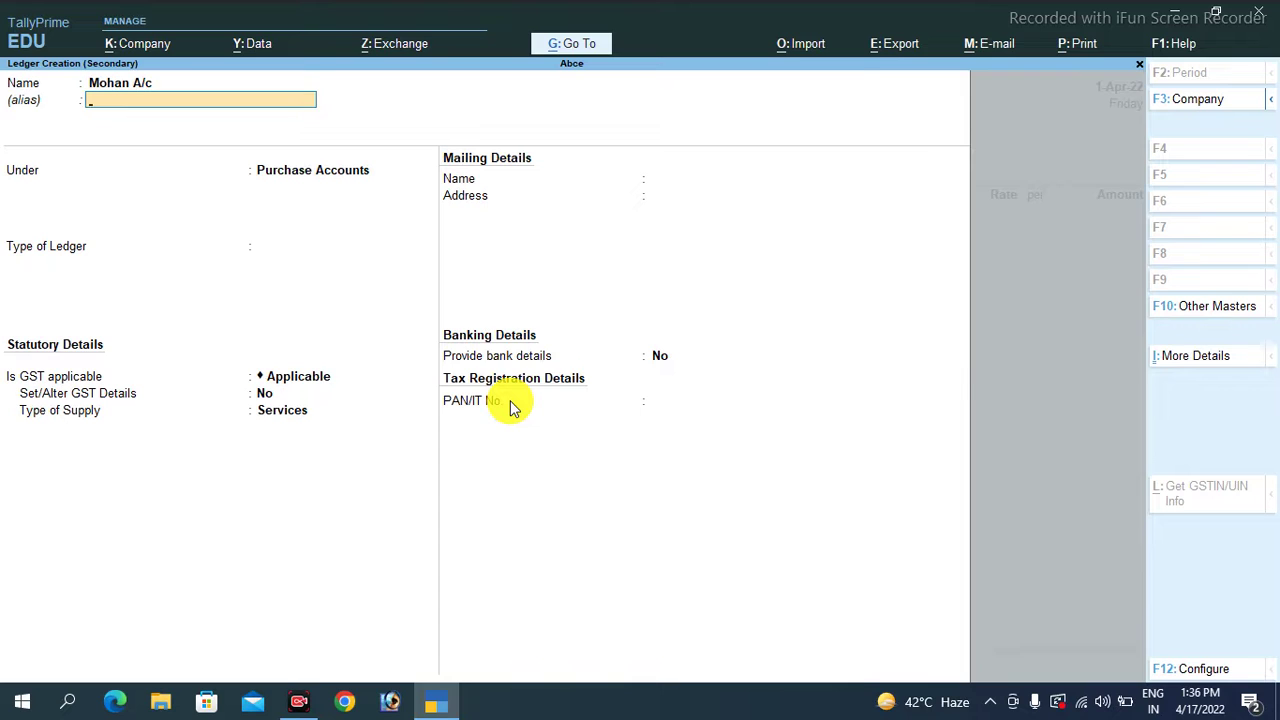
pyautogui.press('Return')
pyautogui.write('Su')
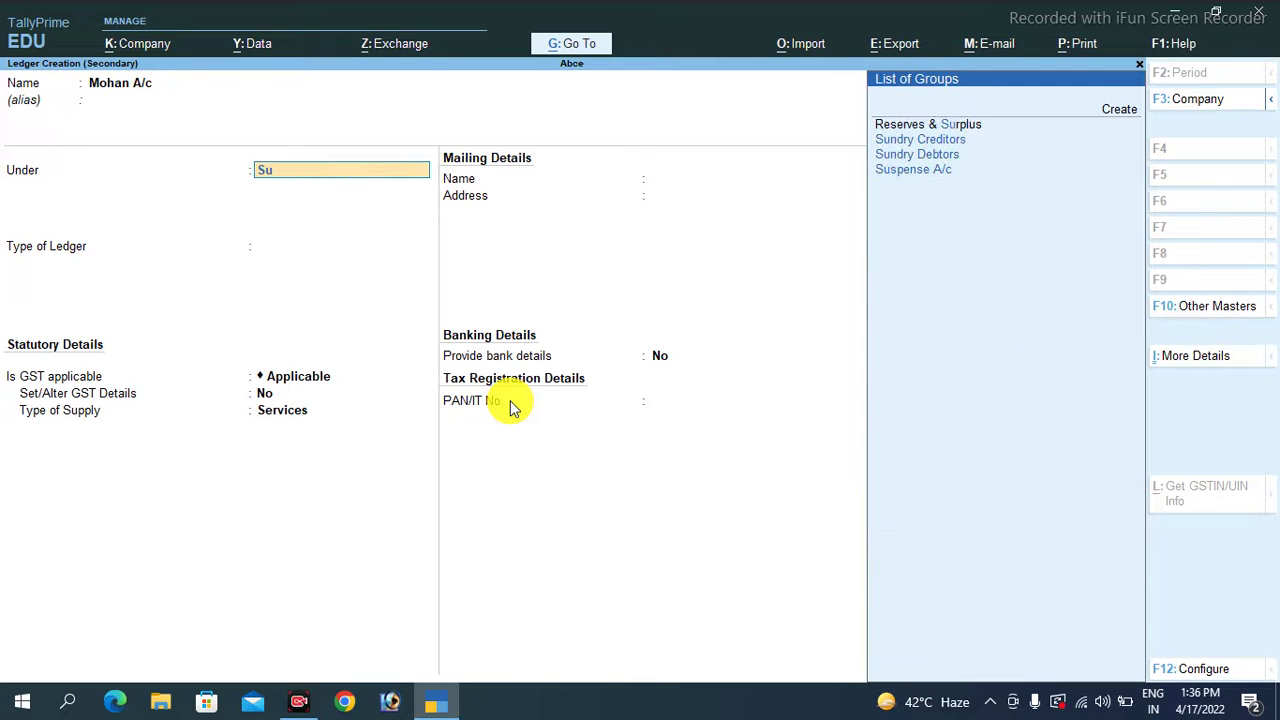
pyautogui.press('Down')
pyautogui.press('Down')
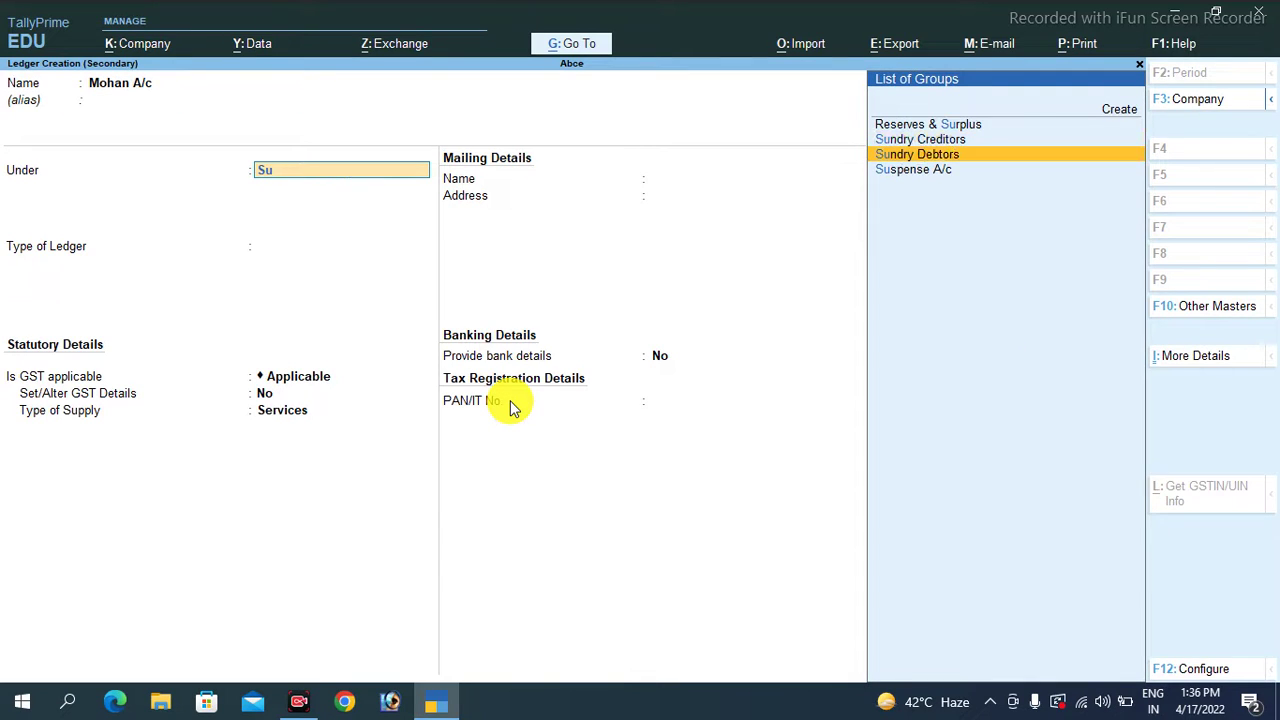
pyautogui.press('Return')
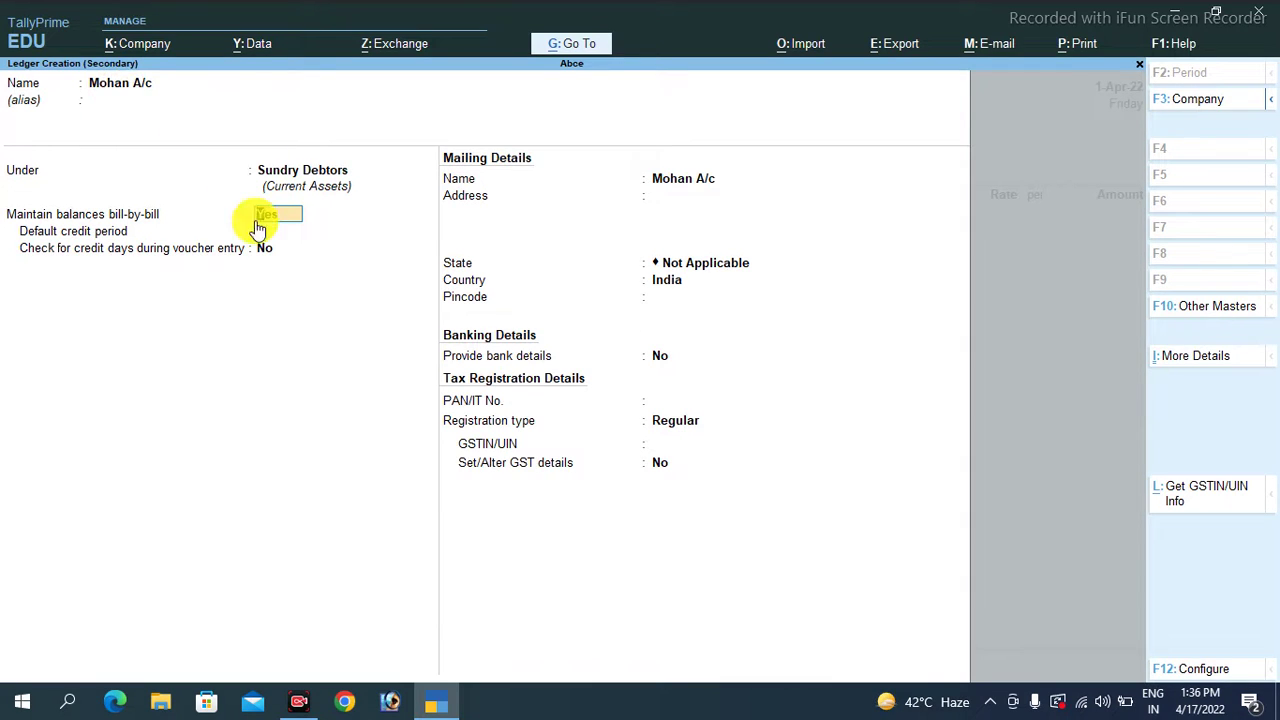
pyautogui.press('Return')
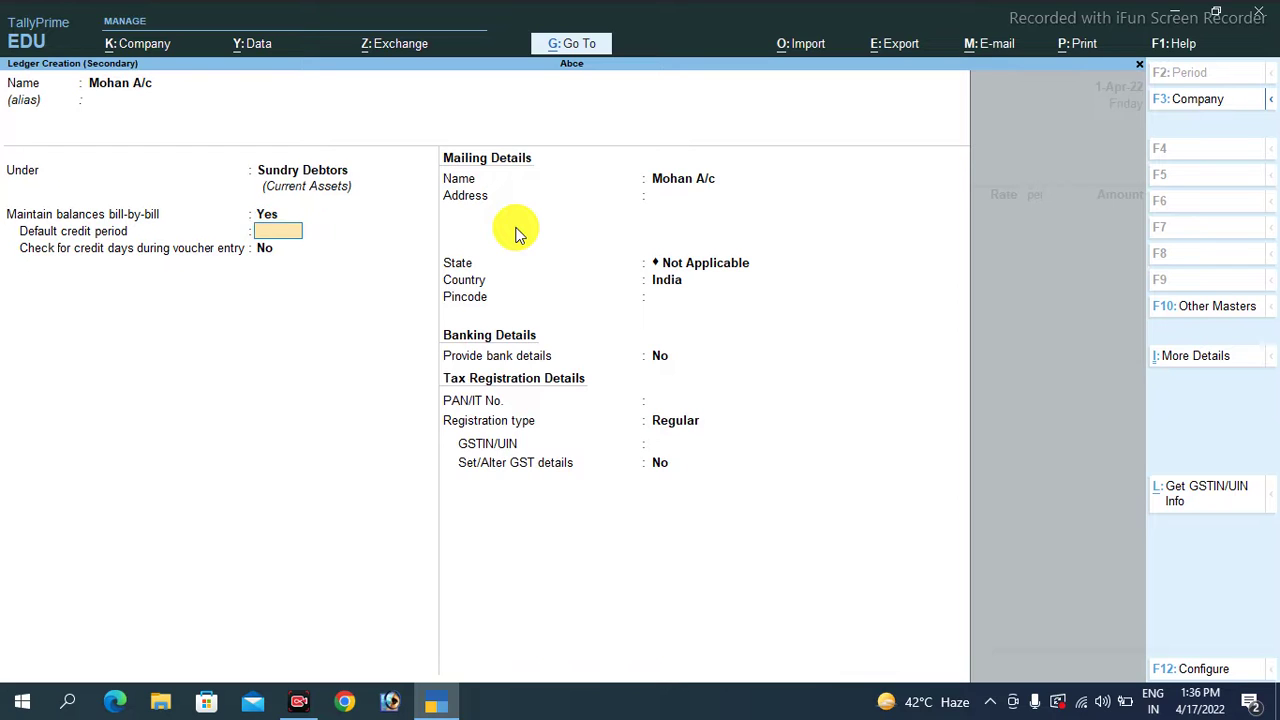
pyautogui.press('Return')
pyautogui.press('Return')
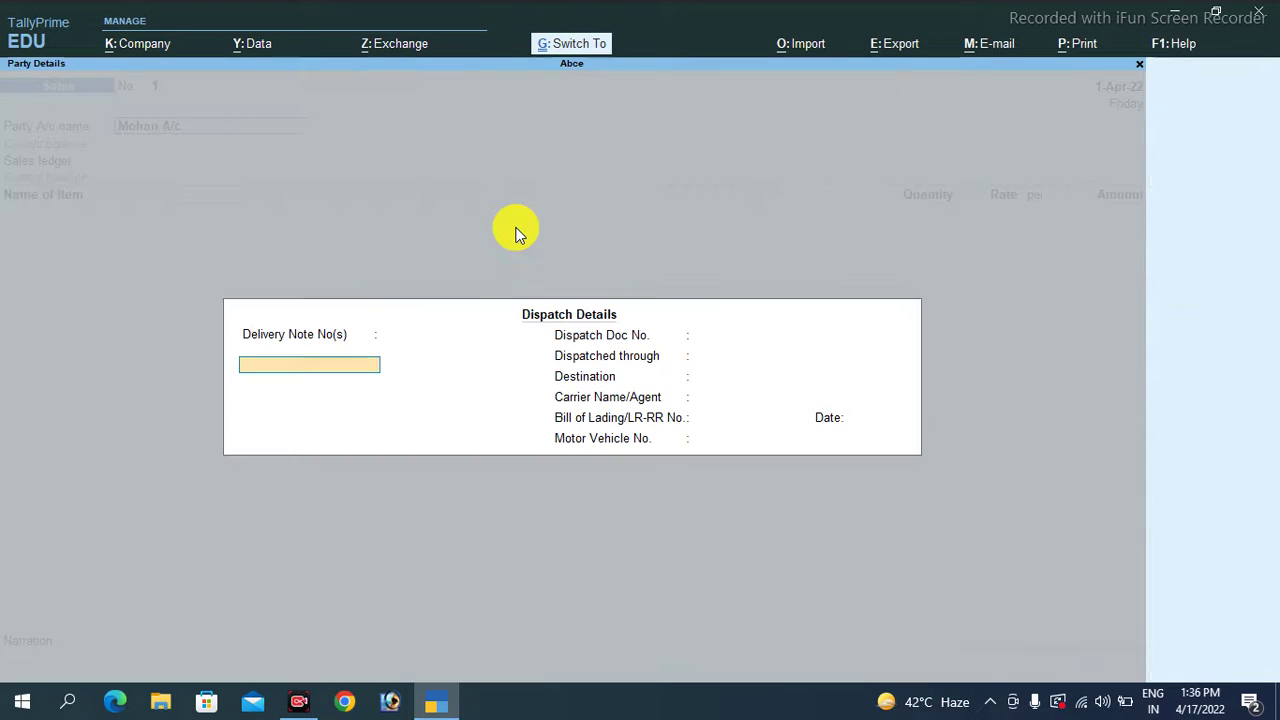
# Leave the dispatch details blank and accept the default party details for the customer.
pyautogui.press('Return')
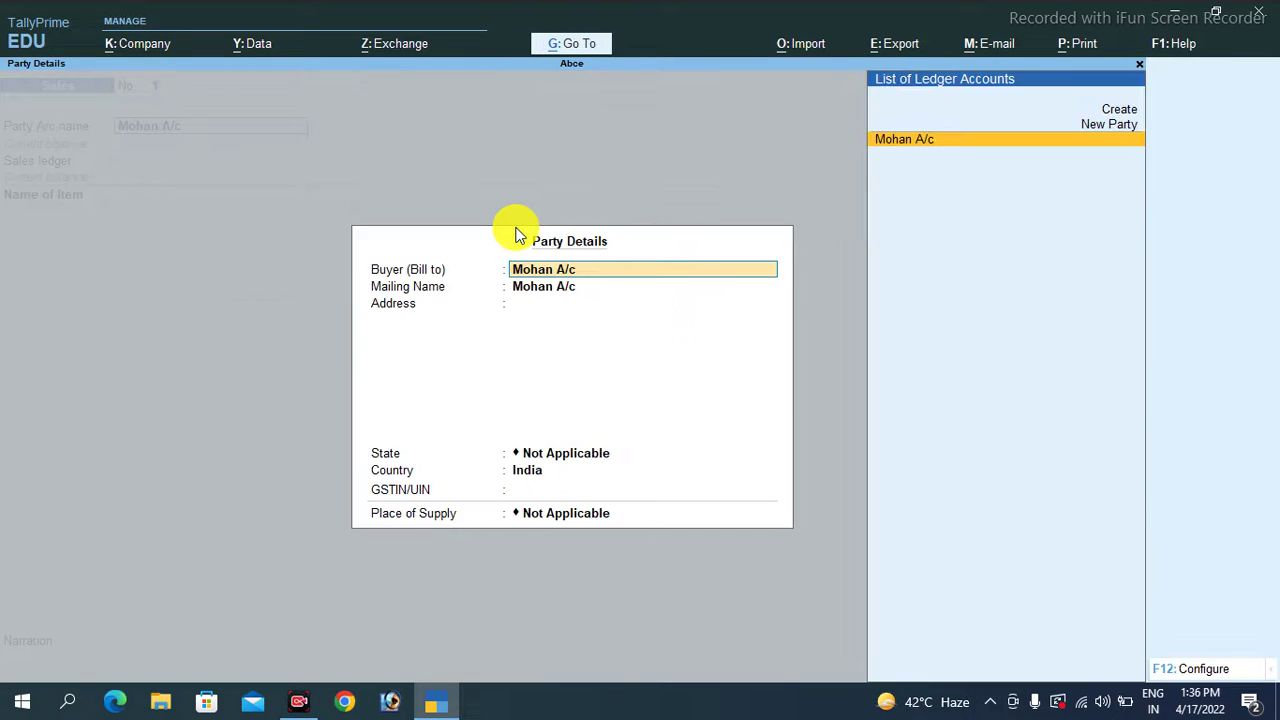
pyautogui.press('Return')
pyautogui.hotkey('ctrl', 'a')
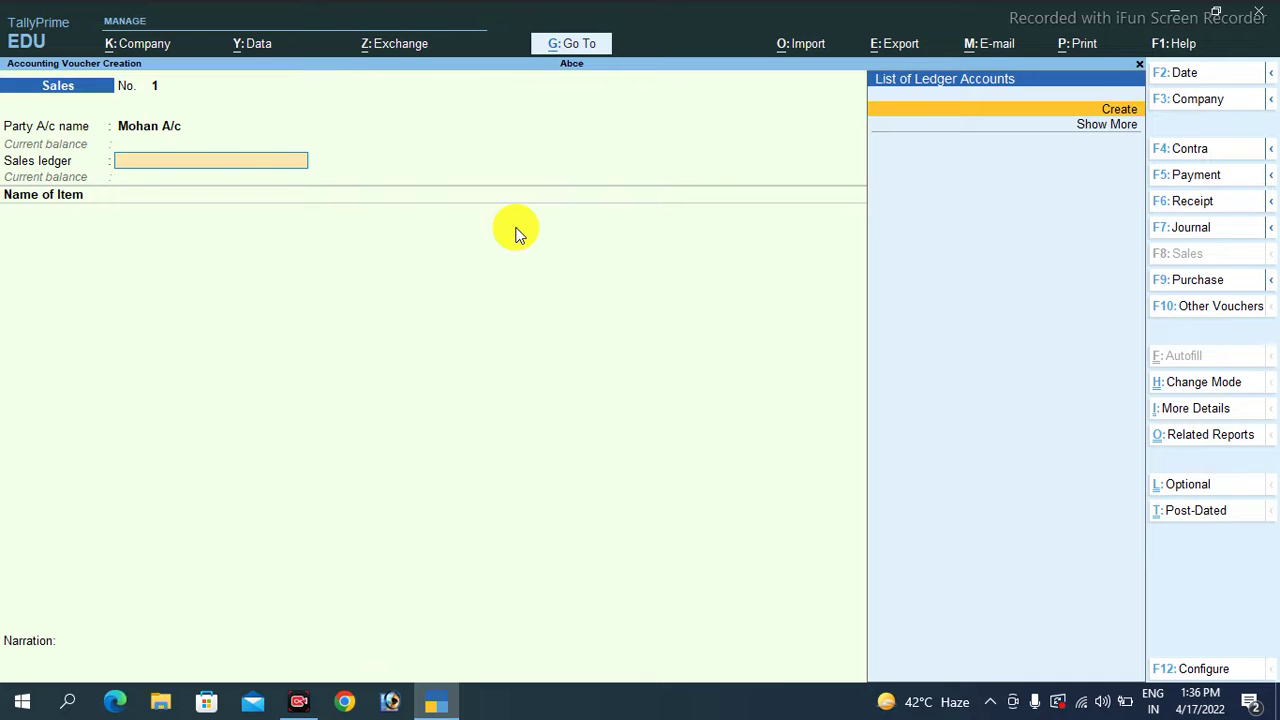
# Create the sales ledger Sales A/c under Sales Accounts with its default GST settings and save it.
pyautogui.press('Return')
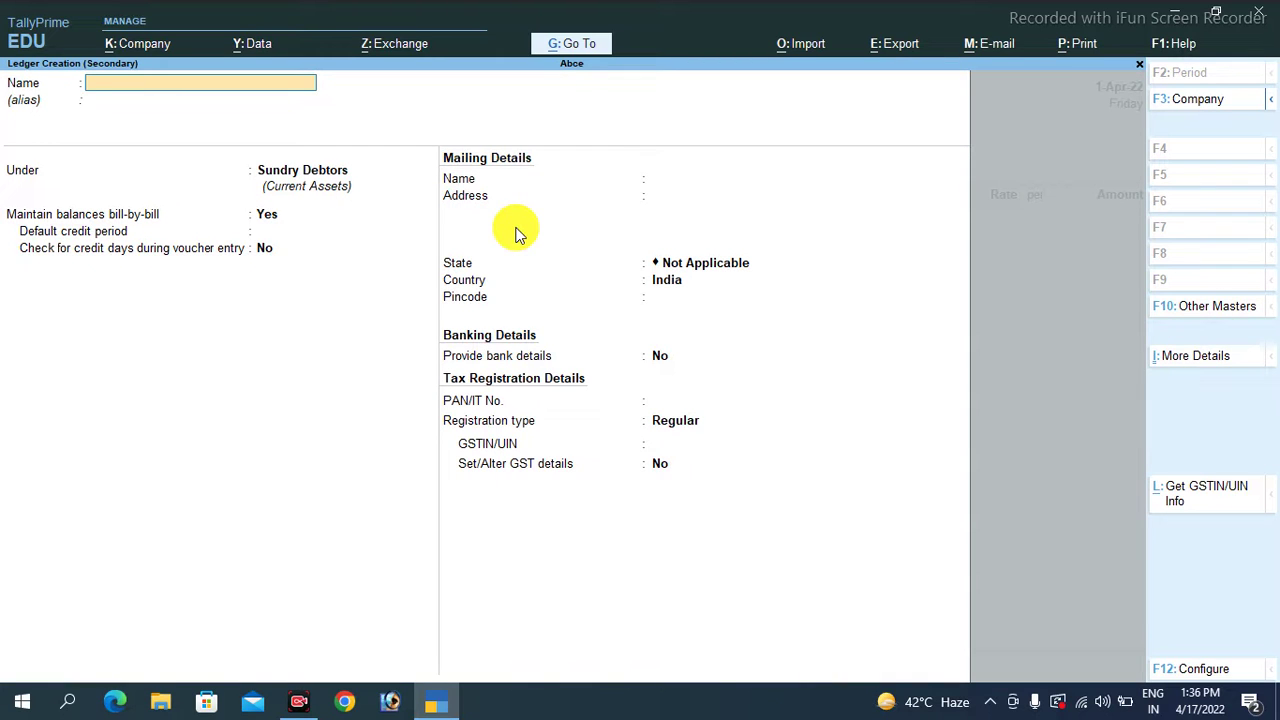
pyautogui.write('Sales A/c')
pyautogui.press('Return')
pyautogui.press('Return')
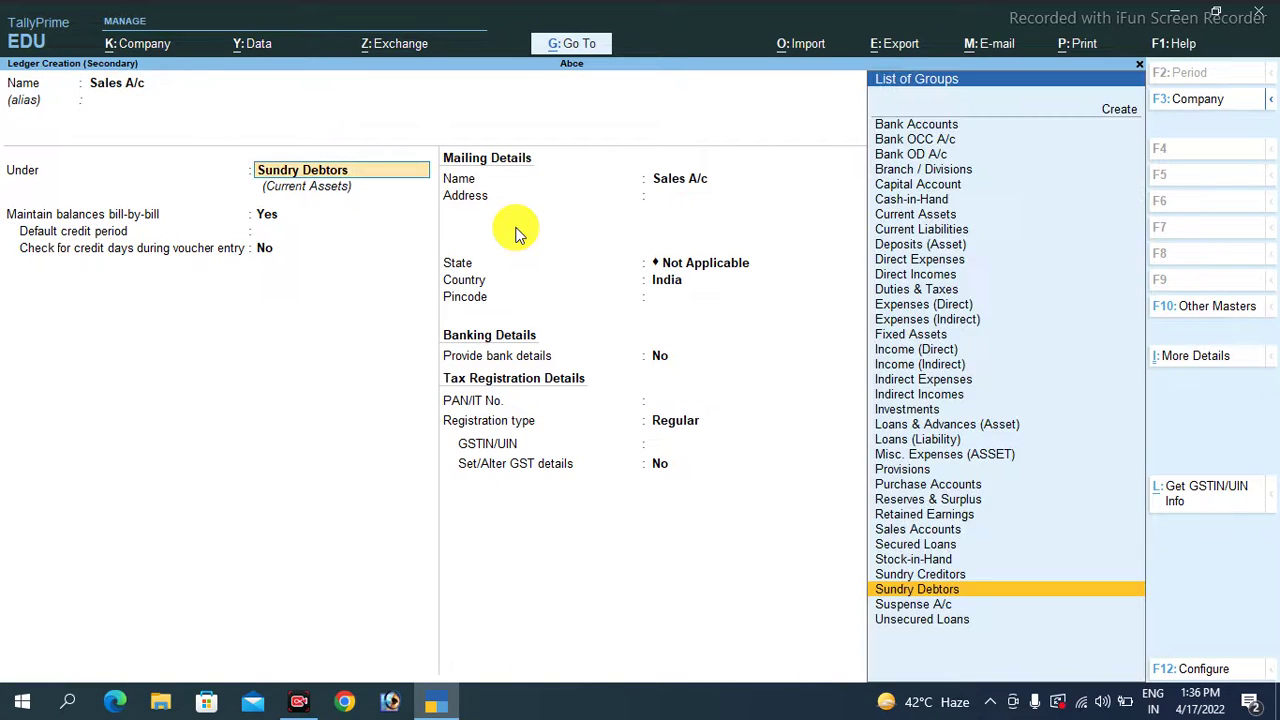
pyautogui.write('Sales')
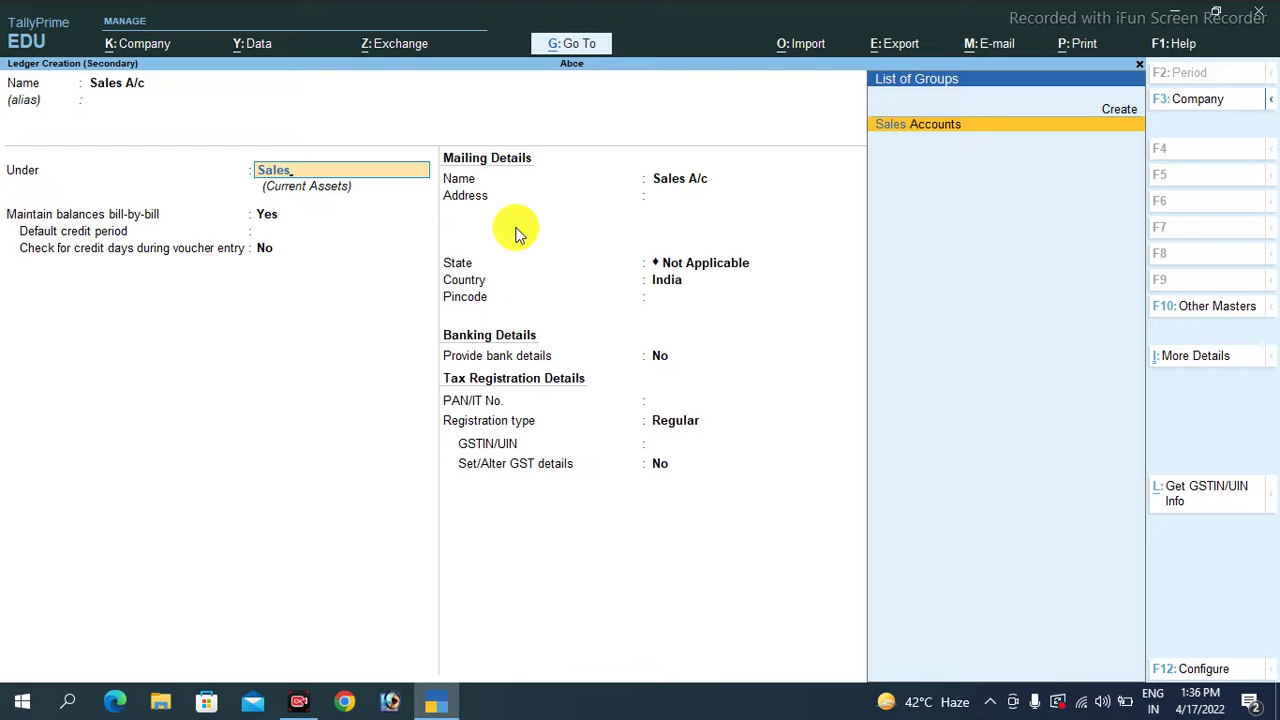
pyautogui.press('Return')
pyautogui.press('Return')
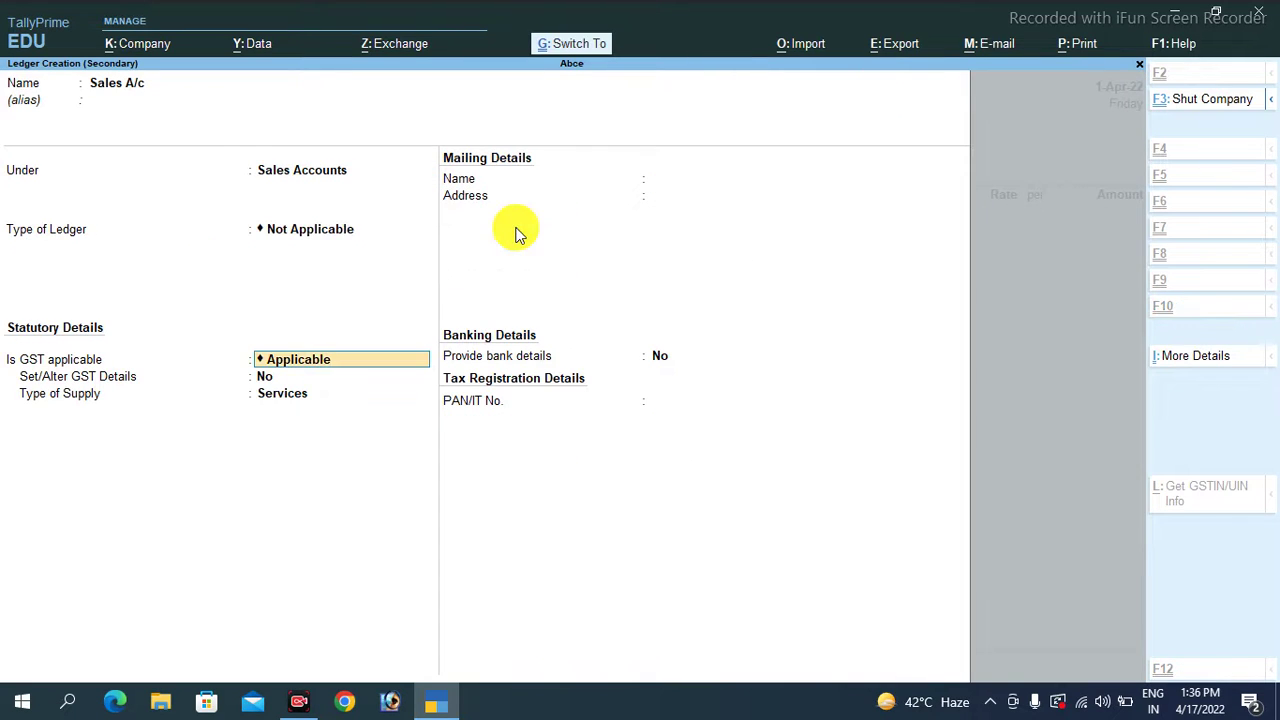
pyautogui.hotkey('ctrl', 'a')
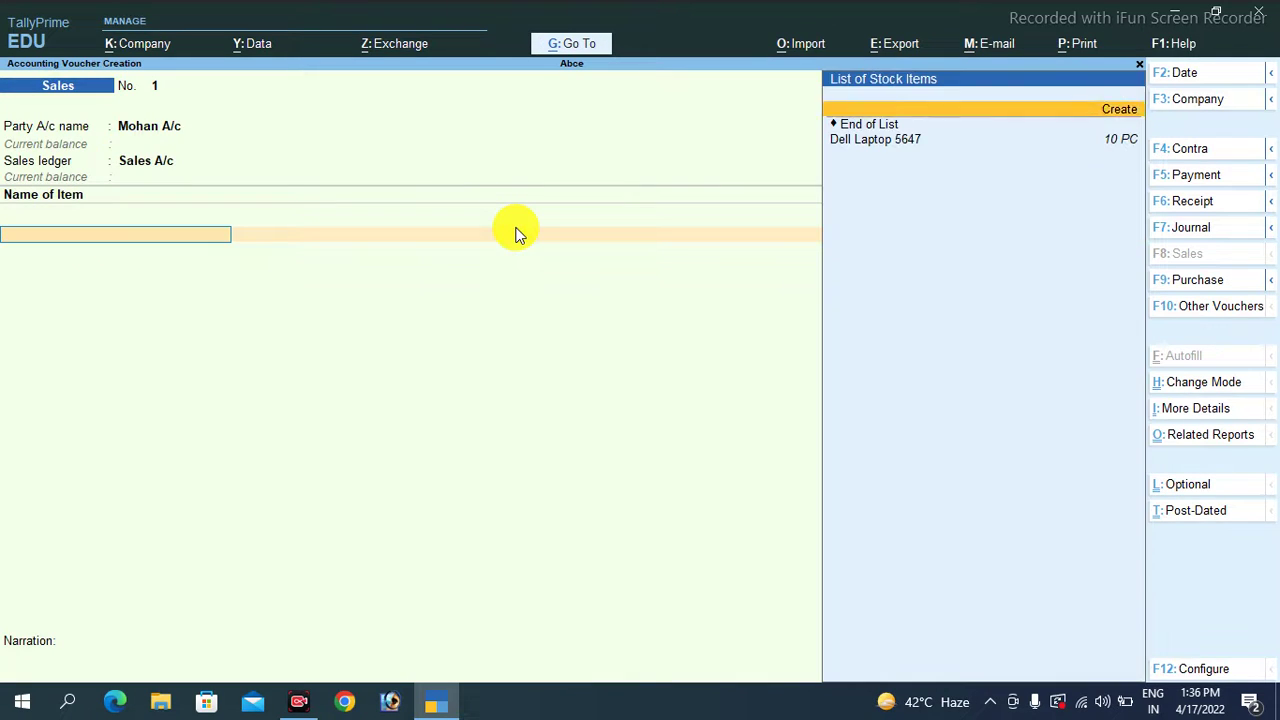
# Add Dell Laptop 5647 to the sales voucher with a quantity of 3 PC at a rate of 35,000.
pyautogui.press('Down')
pyautogui.press('Down')
pyautogui.press('Return')
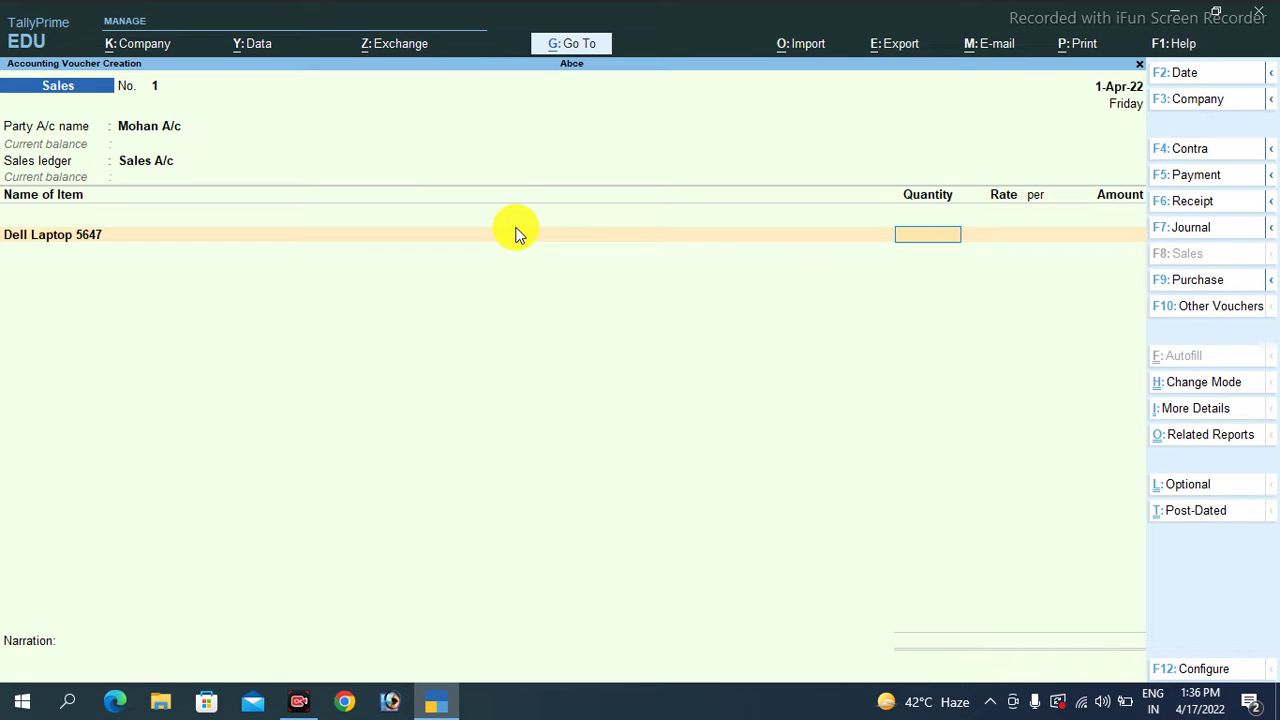
pyautogui.write('3')
pyautogui.press('Return')
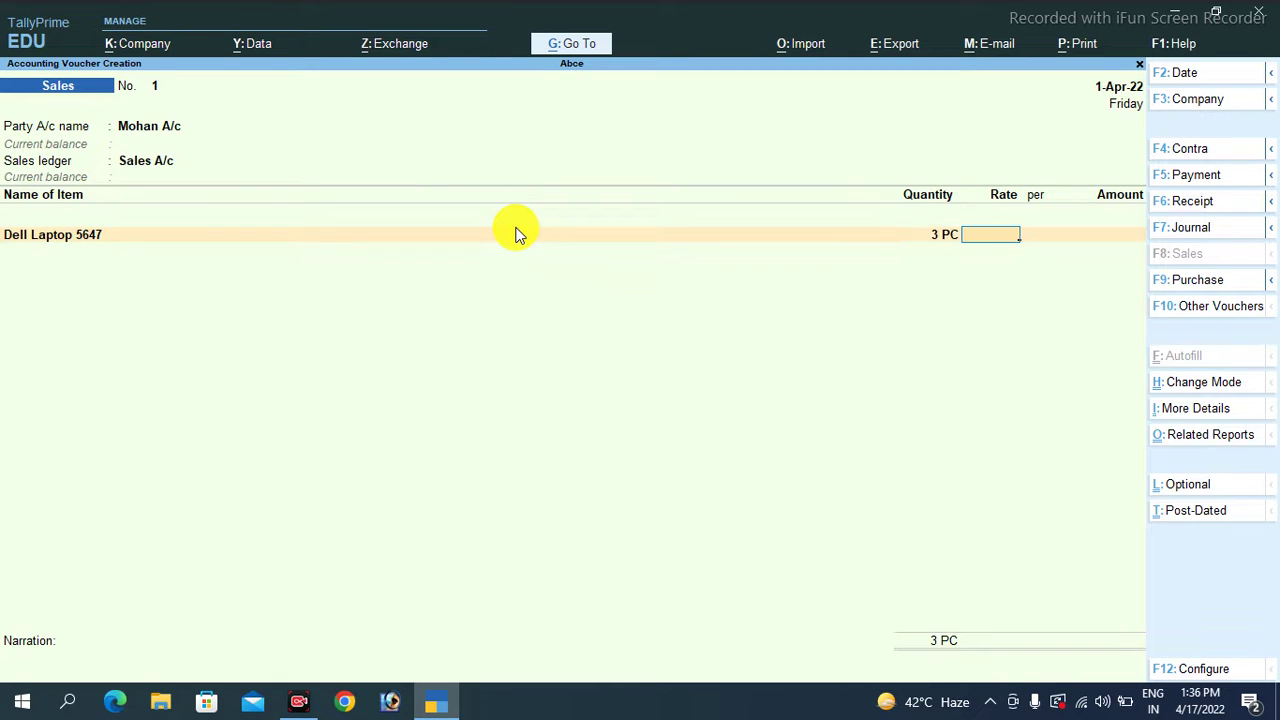
pyautogui.write('35000')
pyautogui.press('Return')
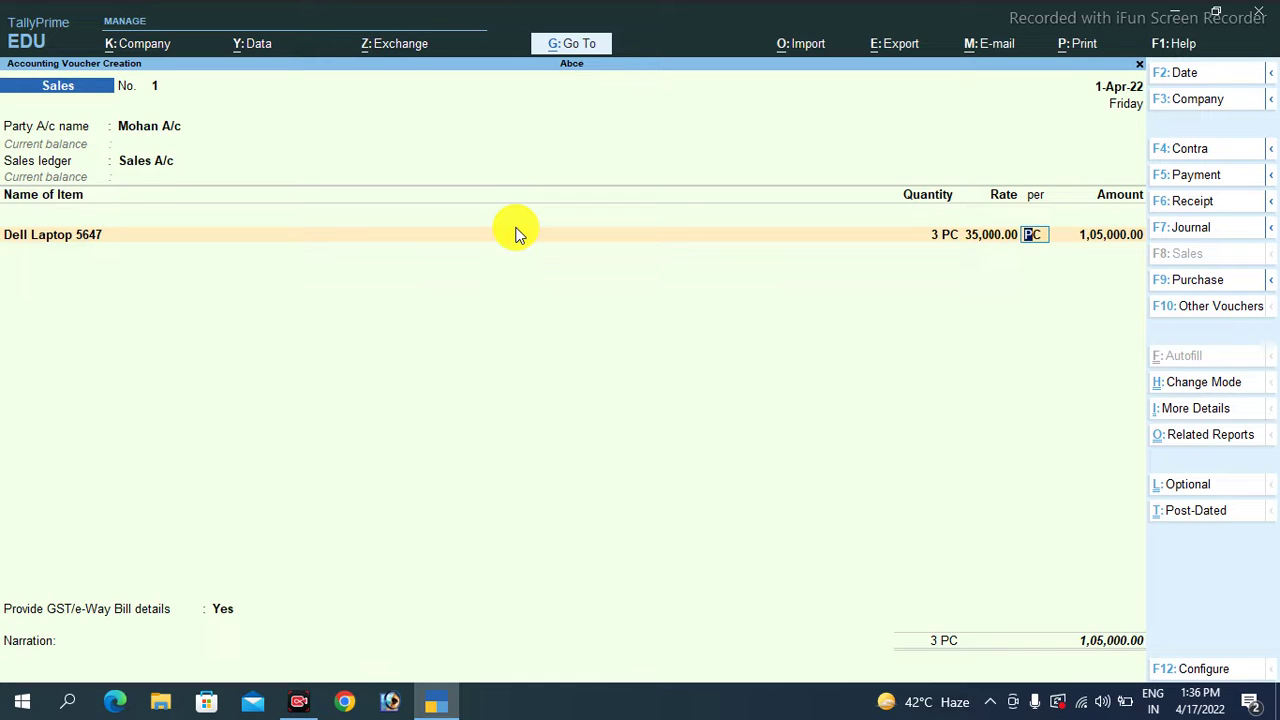
pyautogui.press('Return')
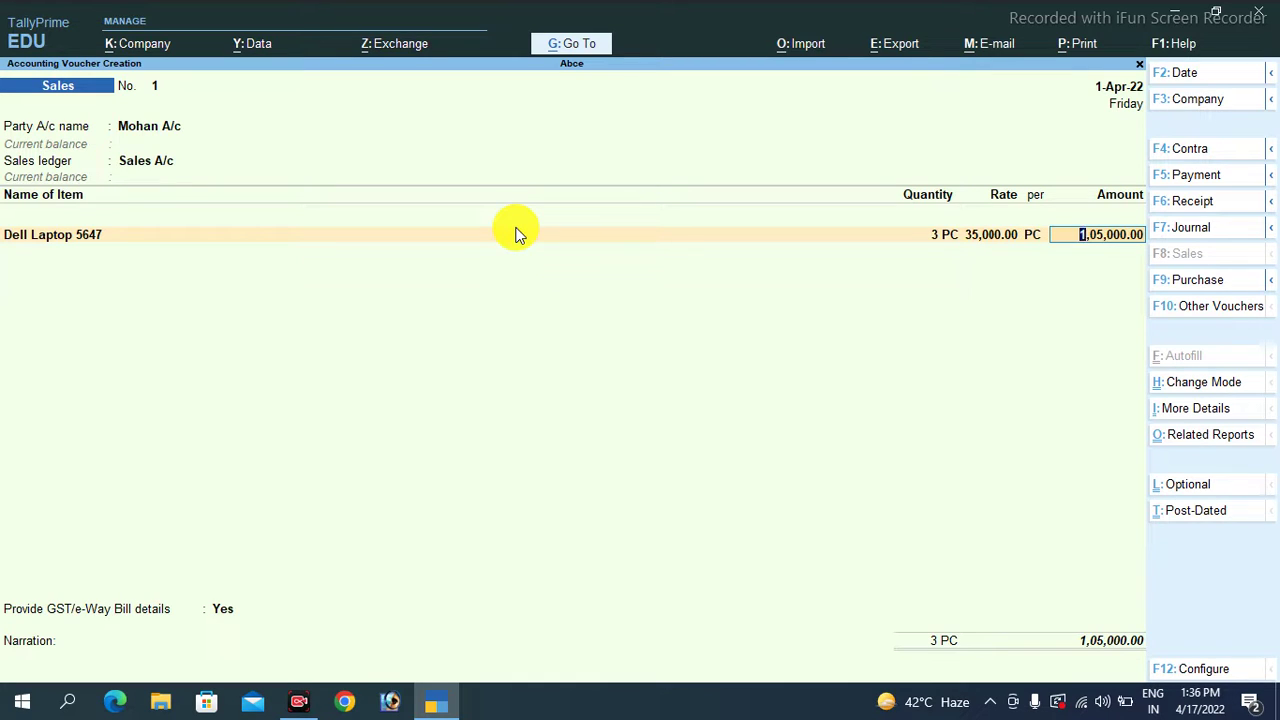
pyautogui.press('Return')
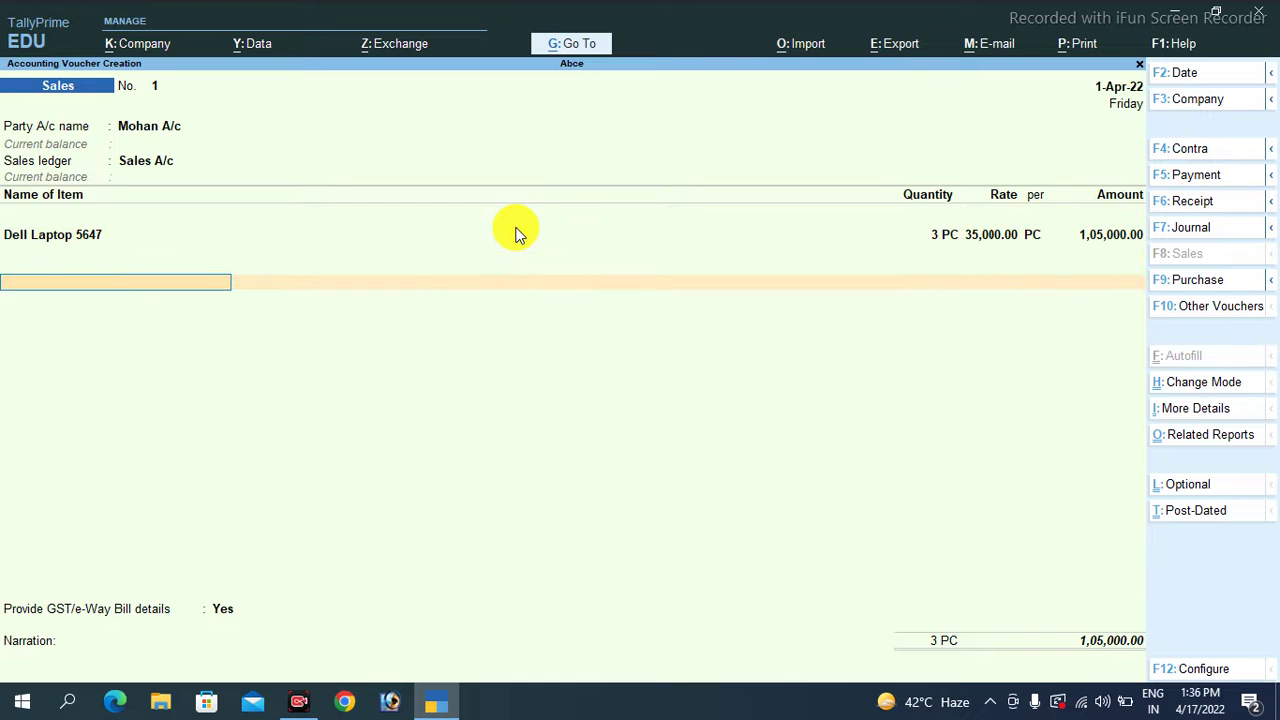
# Finish the sales item list and accept the e-Way Bill details without entering anything.
pyautogui.press('Return')
pyautogui.press('Return')
pyautogui.press('Return')
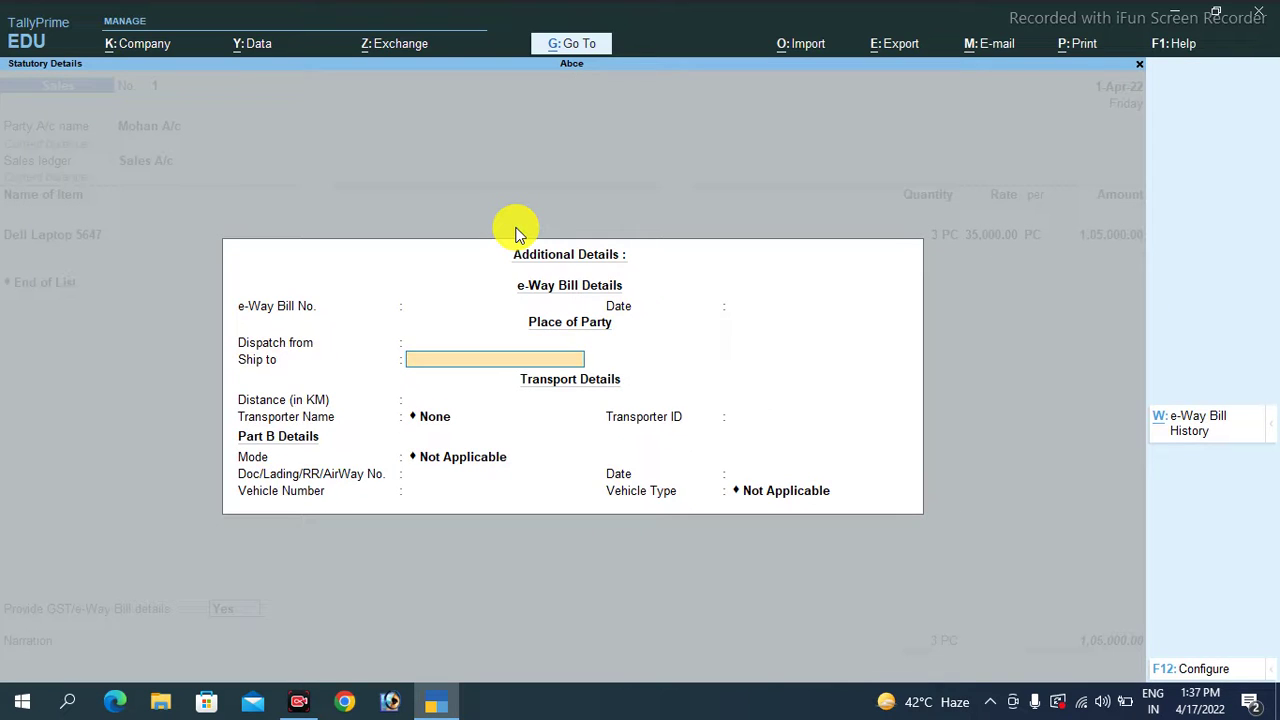
pyautogui.hotkey('ctrl', 'a')
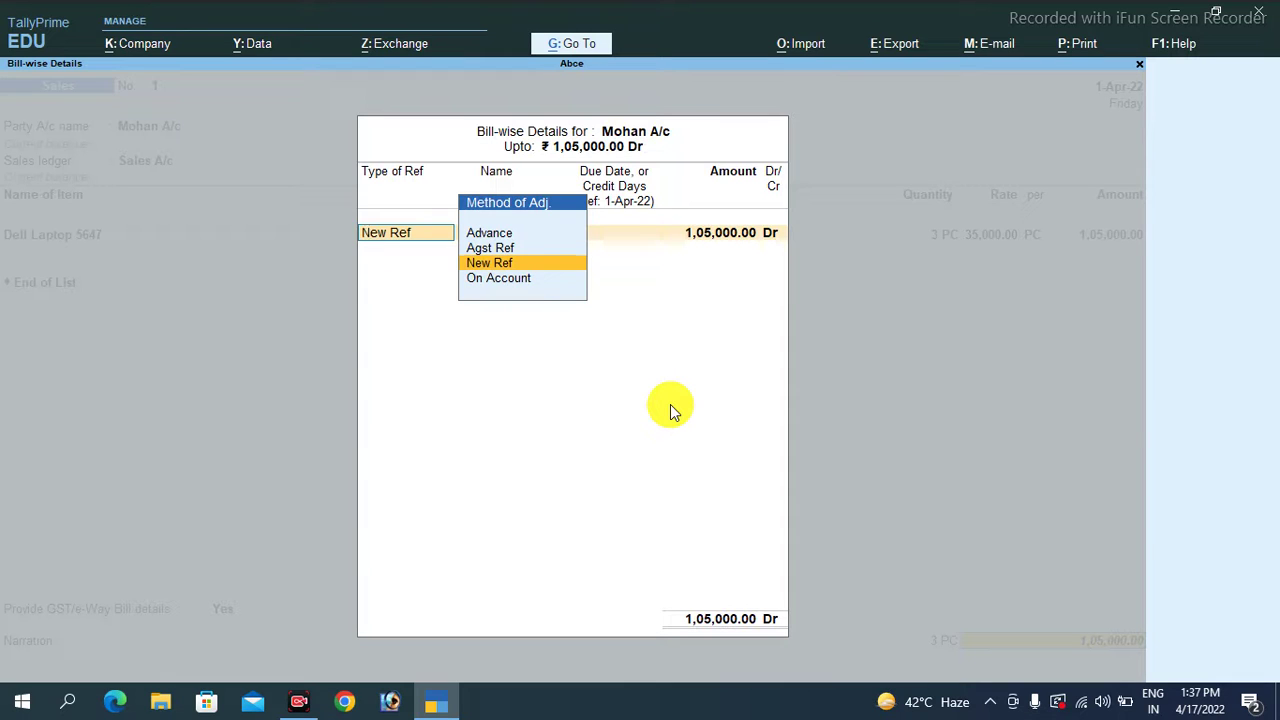
# Record the customer's bill as a New Ref named Bill1 in the bill-wise details.
pyautogui.press('Down')
pyautogui.press('Up')
pyautogui.press('Up')
pyautogui.press('Down')
pyautogui.press('Down')
pyautogui.press('Up')
pyautogui.press('Return')
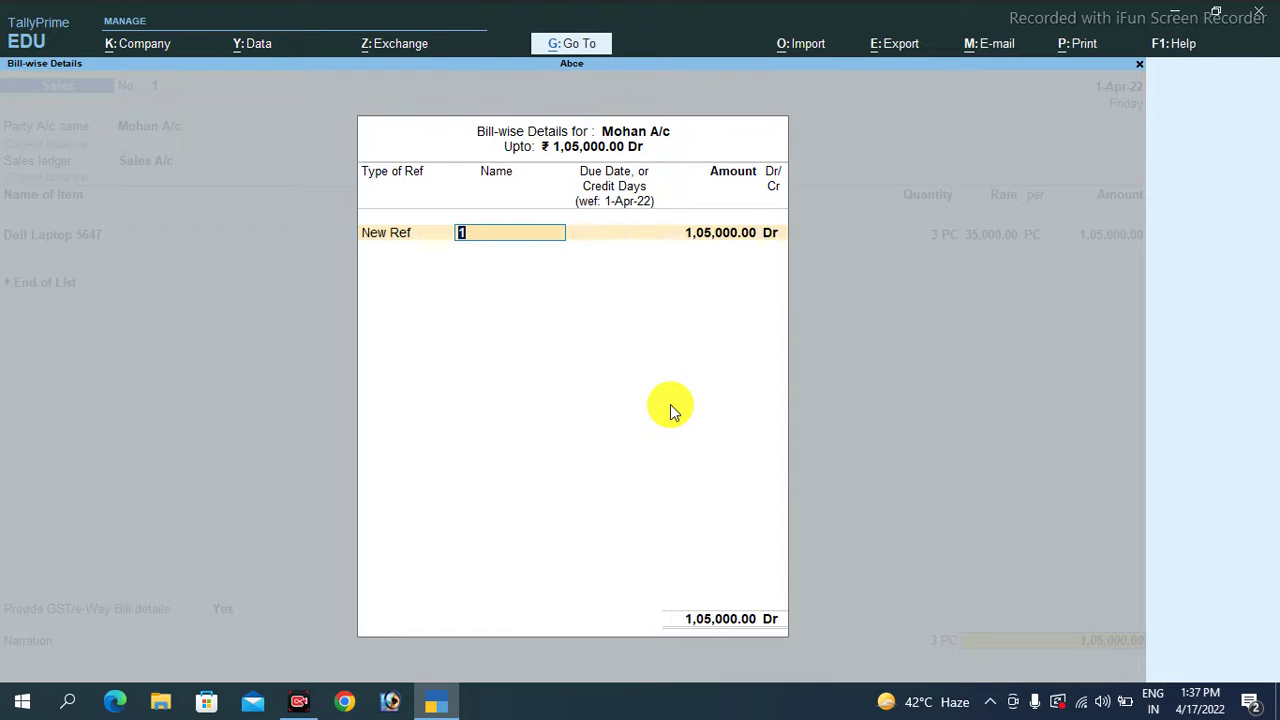
pyautogui.write('Bill1')
pyautogui.press('Return')
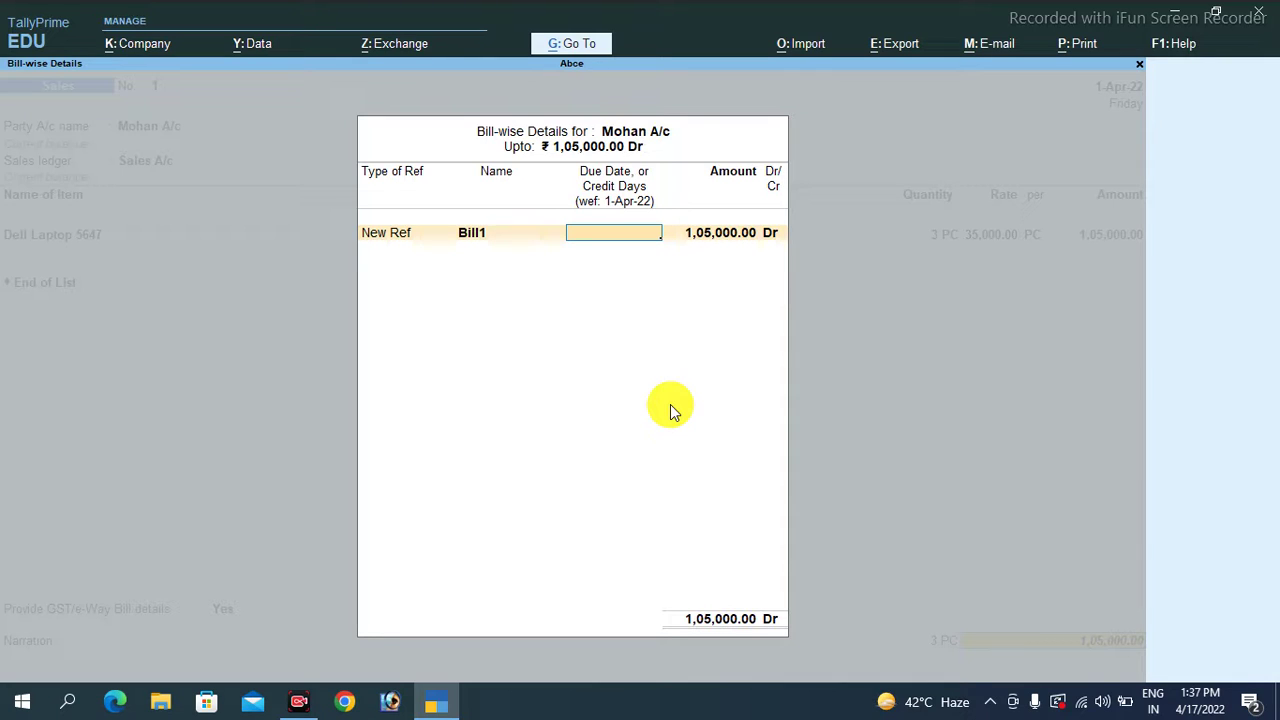
pyautogui.write('10')
pyautogui.press('BackSpace')
pyautogui.press('BackSpace')
pyautogui.write('20')
pyautogui.press('BackSpace')
pyautogui.press('BackSpace')
# Leave the due date of Bill1 blank and accept its full amount of 1,05,000.00 as Dr.
pyautogui.press('Return')
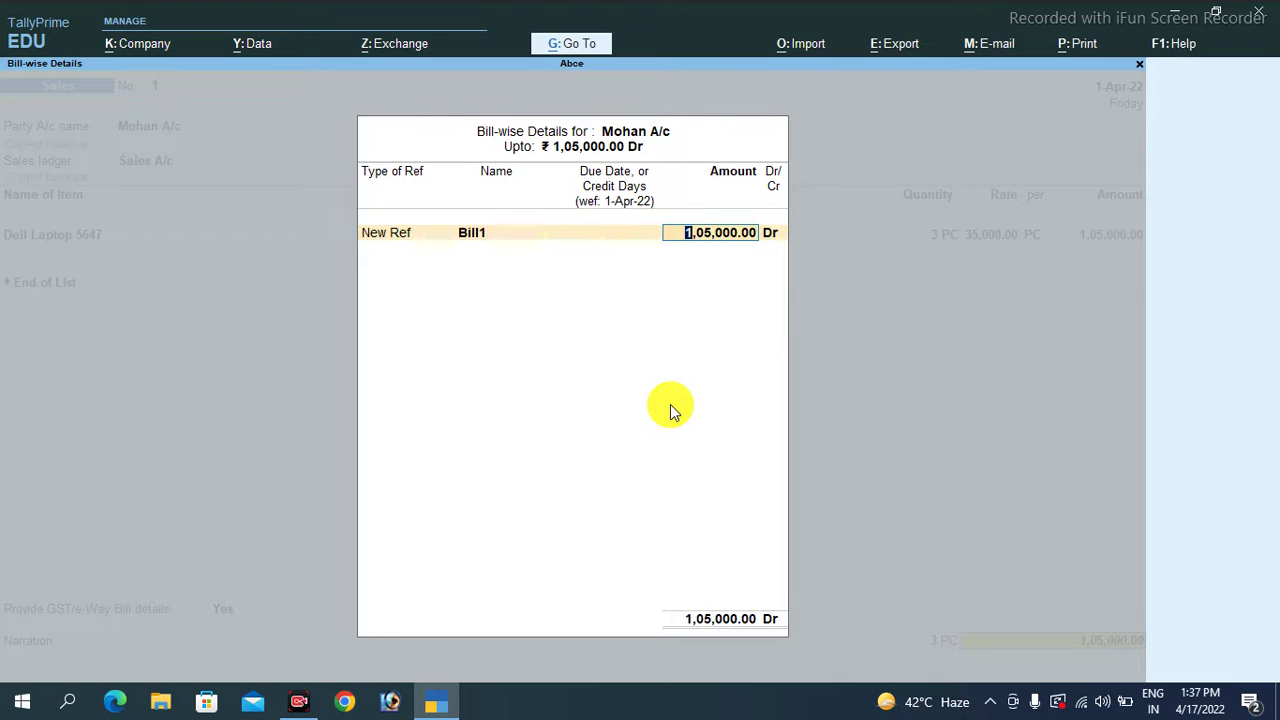
pyautogui.press('Return')
pyautogui.press('Return')
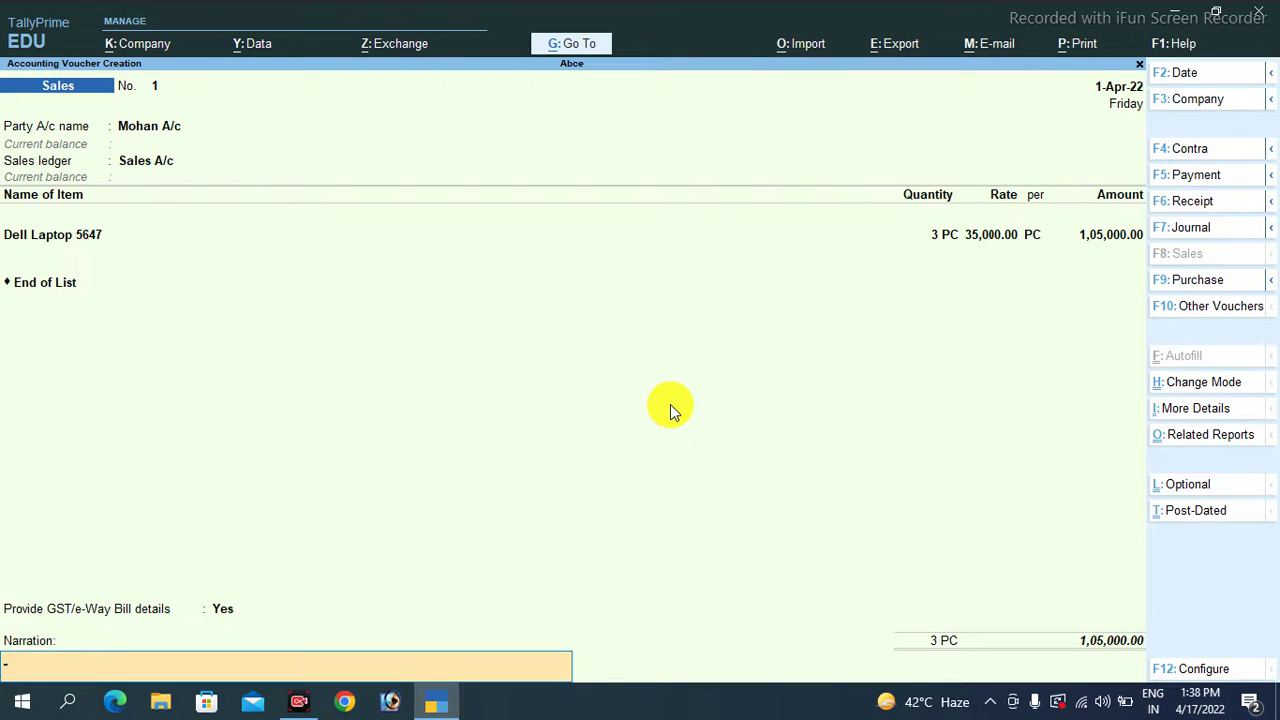
# Save the sales voucher without a narration and decline sending its details for e-Way Bill generation.
pyautogui.press('Return')
pyautogui.press('Return')
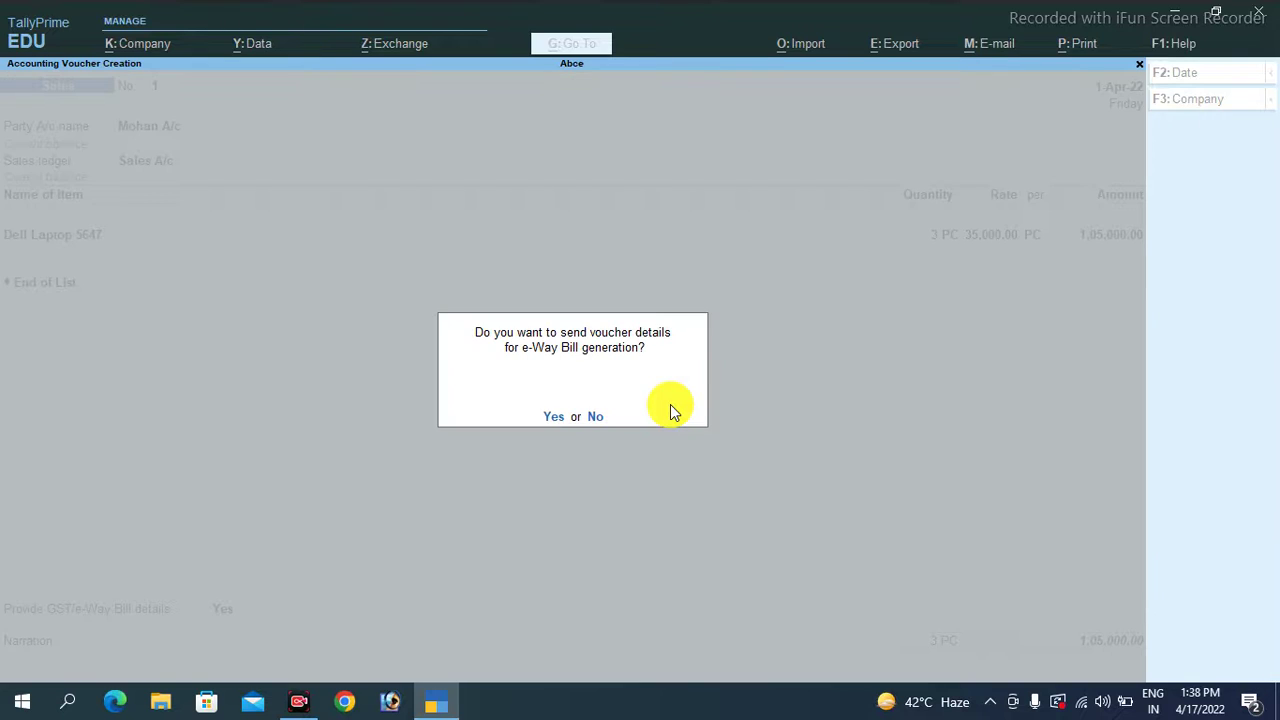
pyautogui.press('n')
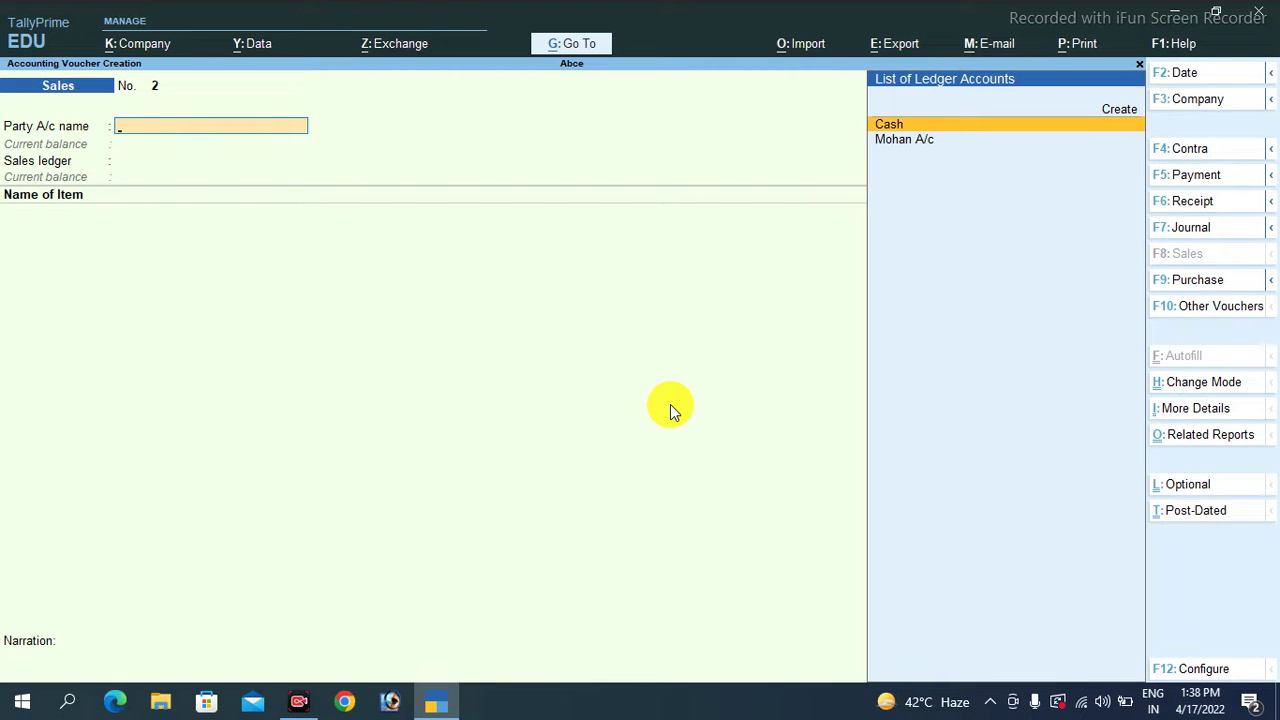
# Leave voucher entry and display the Balance Sheet in detailed form with the breakdown of Current Assets.
pyautogui.press('Escape')
pyautogui.press('Down')
pyautogui.press('Down')
pyautogui.press('Down')
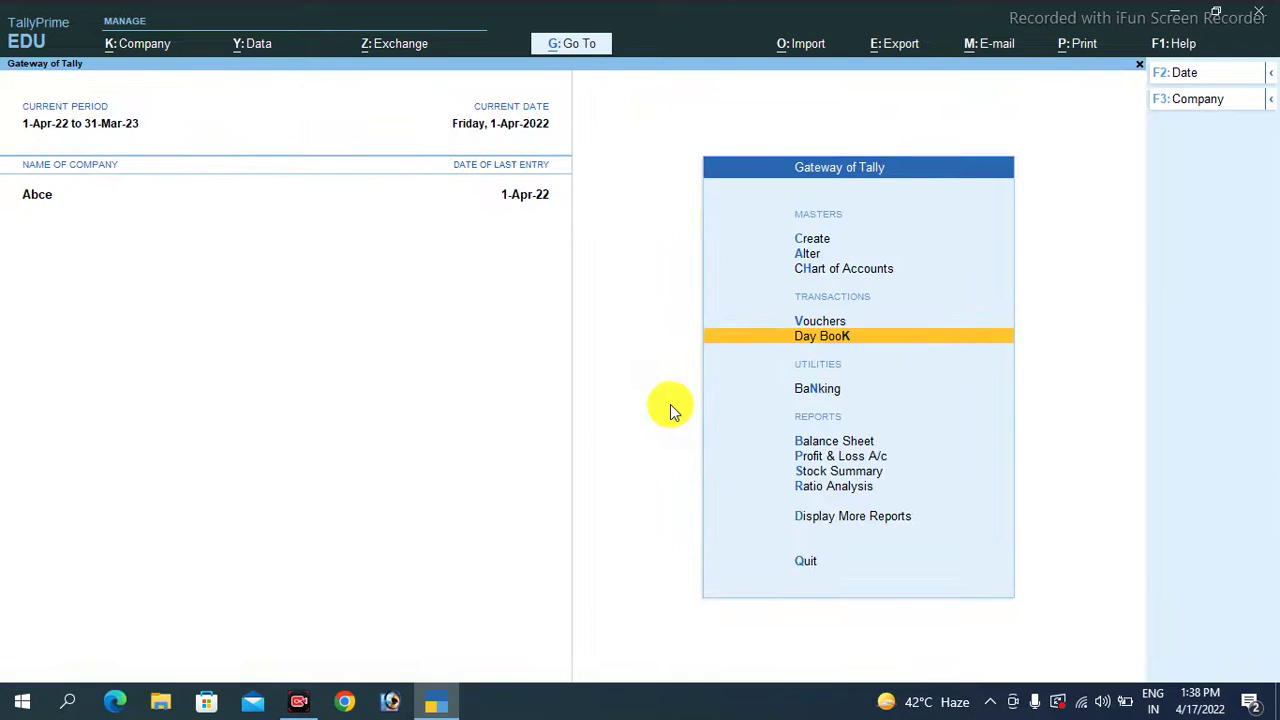
pyautogui.press('Return')
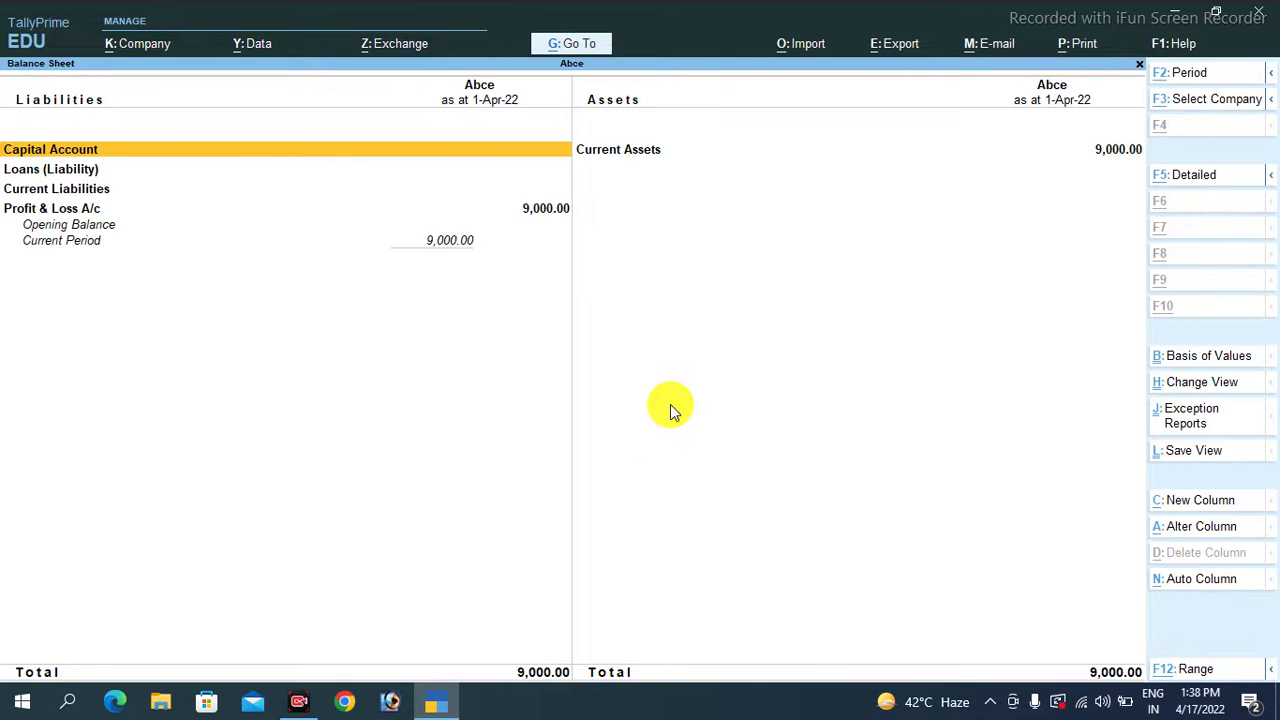
pyautogui.hotkey('alt', 'F5')
pyautogui.press('Right')
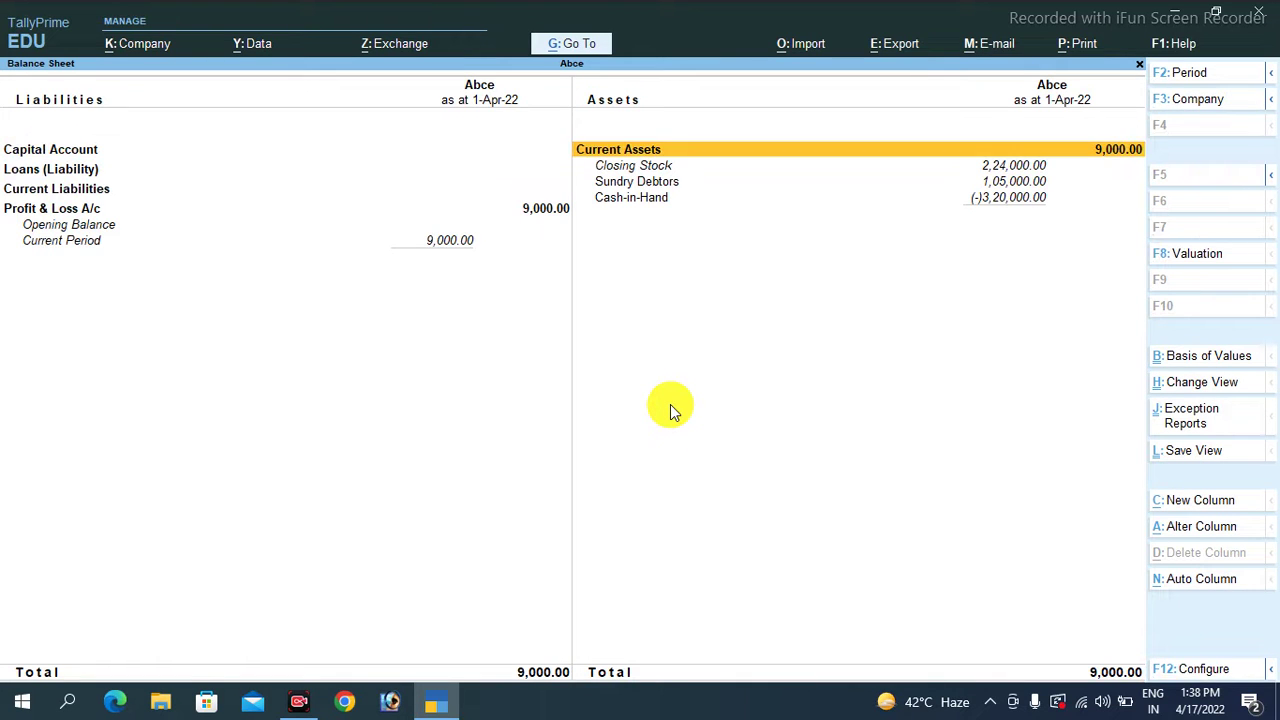
# Examine the Sundry Debtors group summary under Current Assets, then return to the Gateway of Tally.
pyautogui.press('Down')
pyautogui.press('Down')
pyautogui.press('Return')
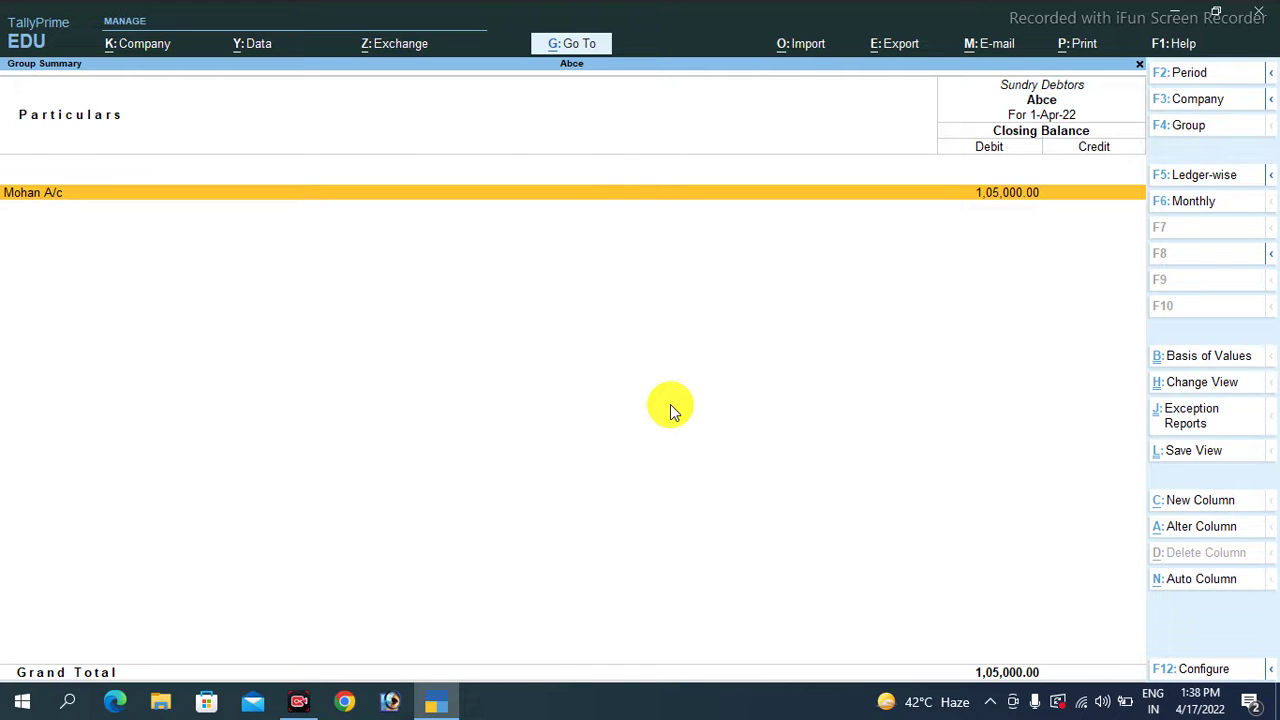
pyautogui.press('Escape')
pyautogui.press('Escape')
# Open Statements of Accounts among the additional reports.
pyautogui.press('Down')
pyautogui.press('Down')
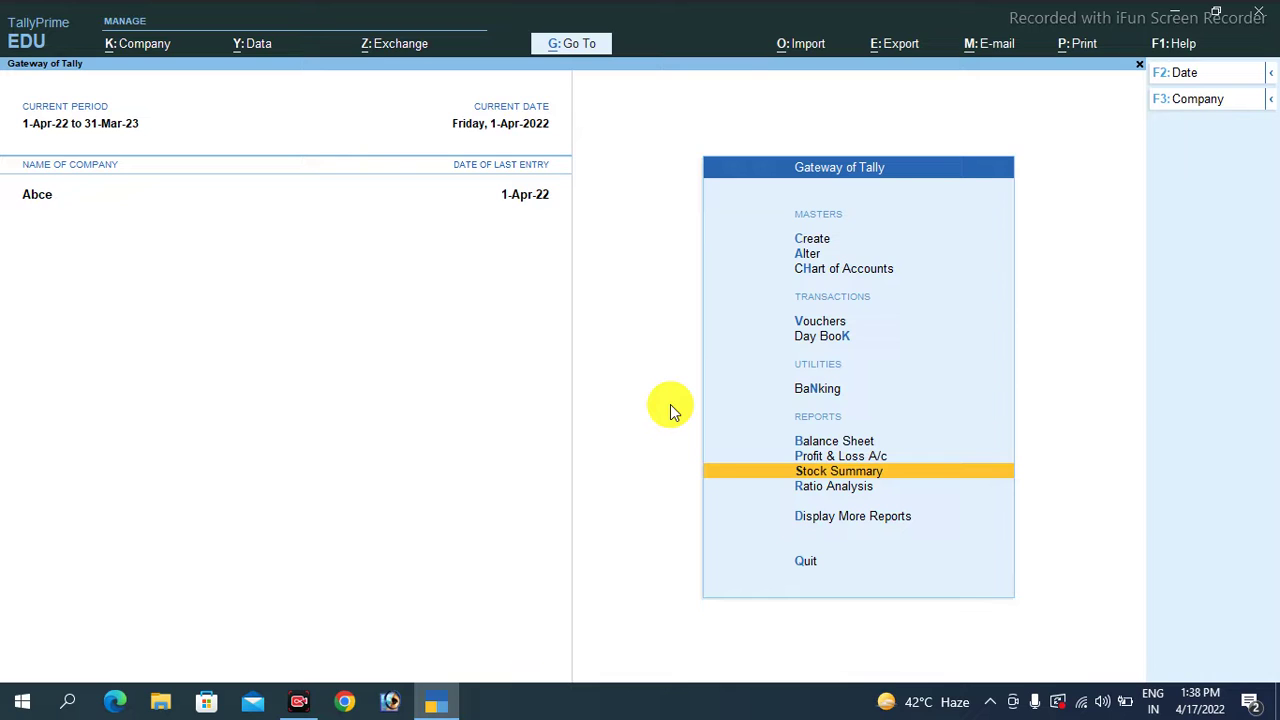
pyautogui.press('Down')
pyautogui.press('Down')
pyautogui.press('Return')
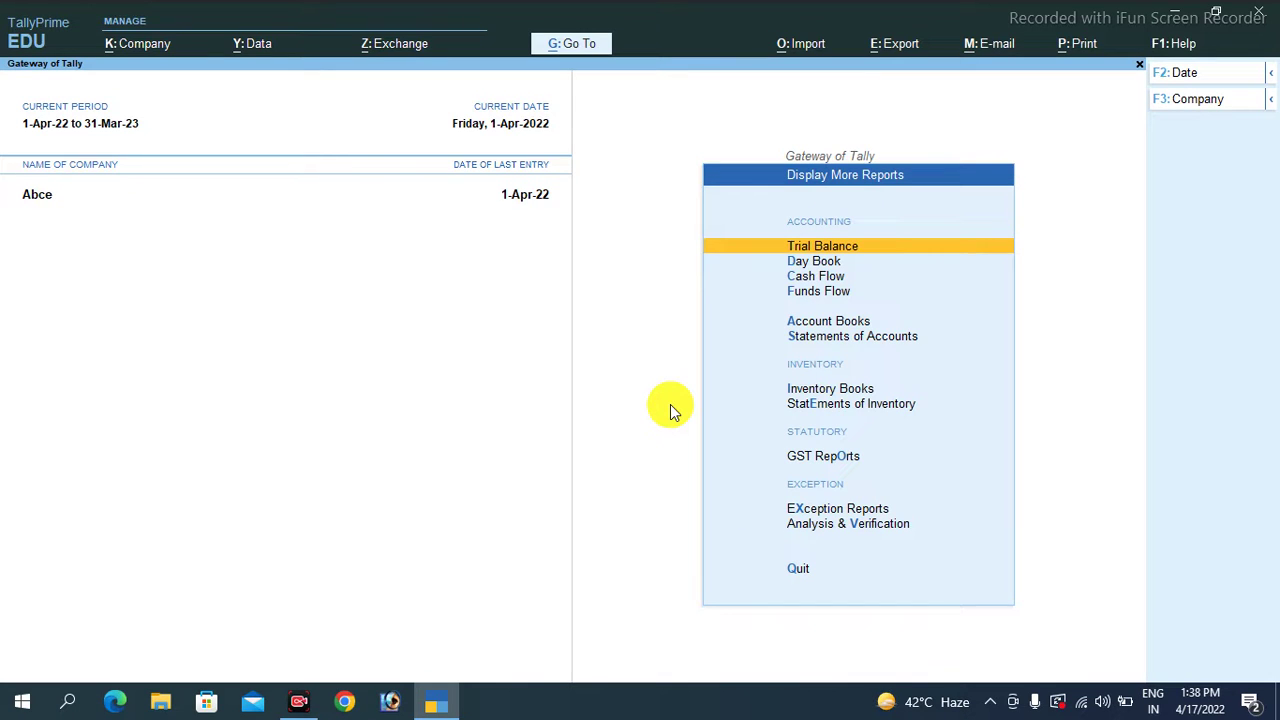
pyautogui.press('Down')
pyautogui.press('Down')
pyautogui.press('Down')
pyautogui.press('Down')
pyautogui.press('Down')
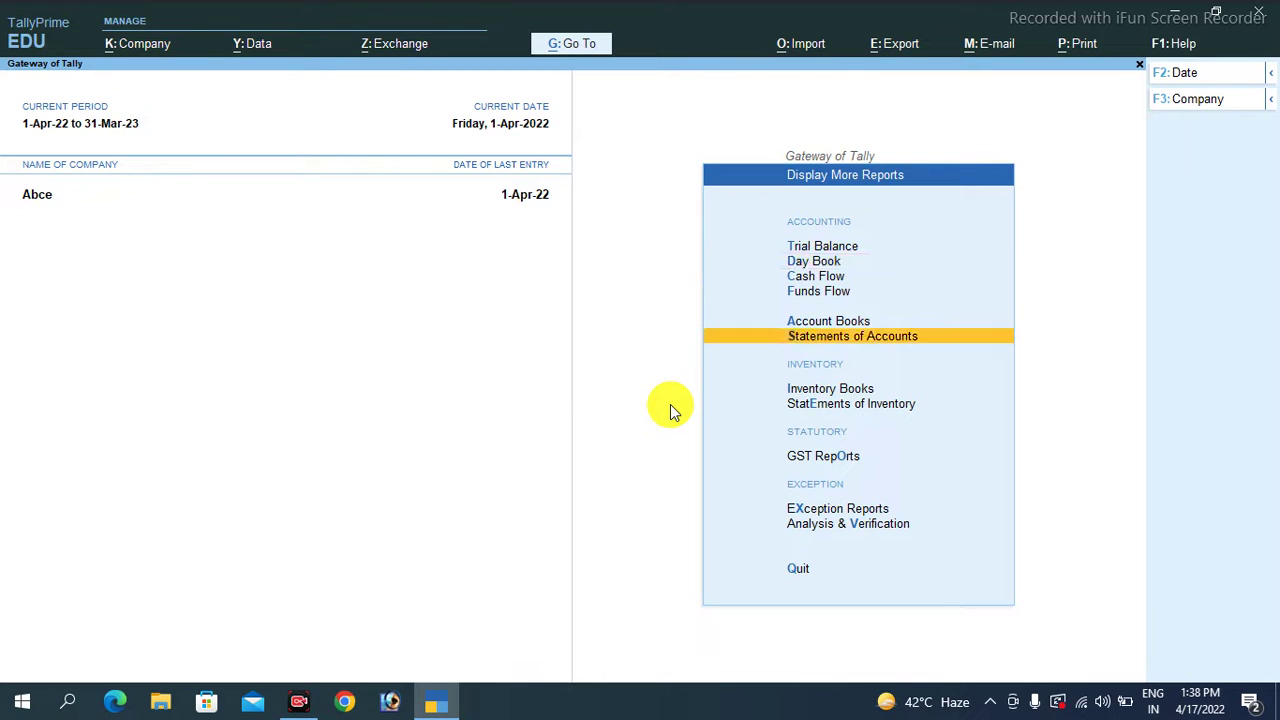
pyautogui.press('Return')
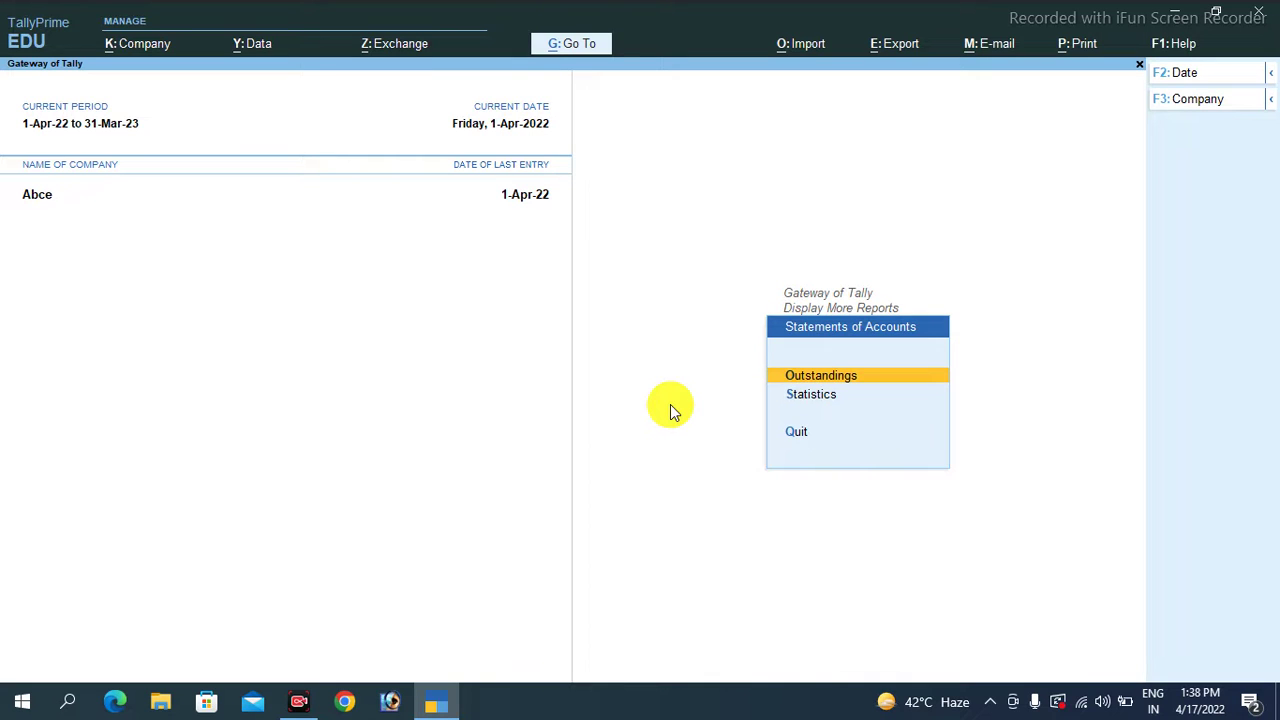
# Examine the pending amount of Bill1 in the customer's ledger outstandings and return to the Gateway of Tally.
pyautogui.press('Return')
pyautogui.press('Down')
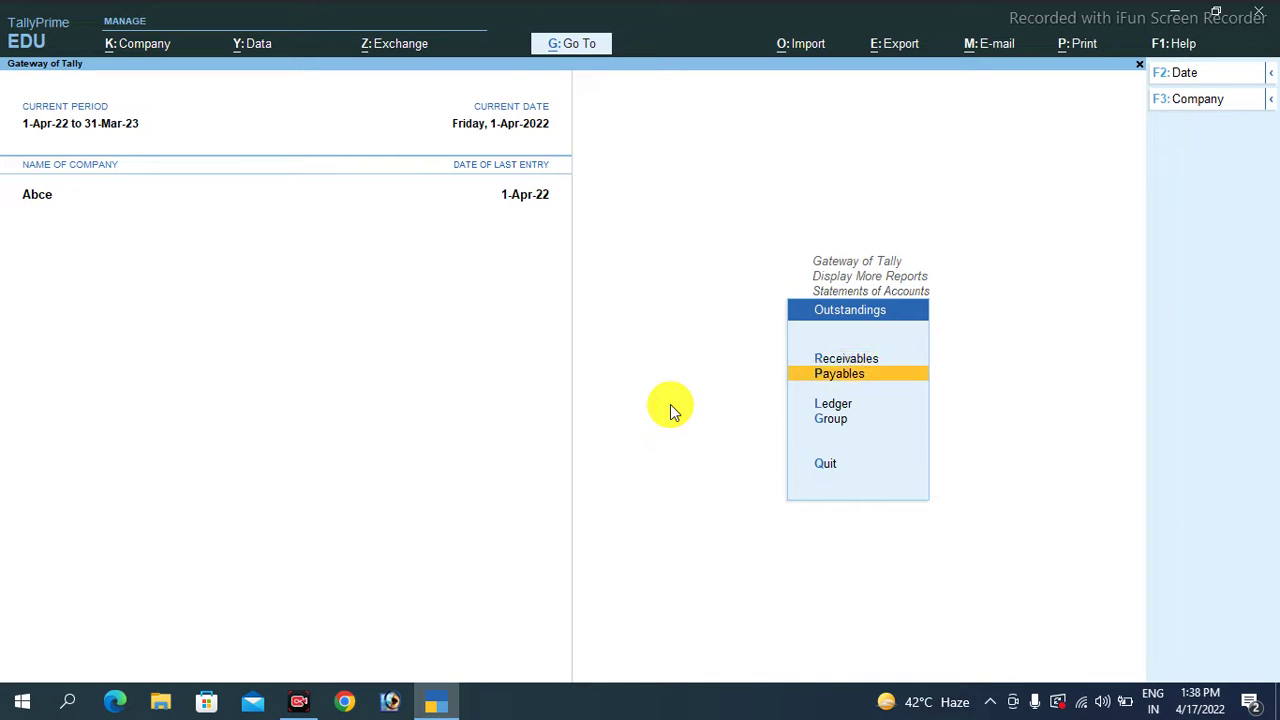
pyautogui.press('Down')
pyautogui.press('Down')
pyautogui.press('Up')
pyautogui.press('Return')
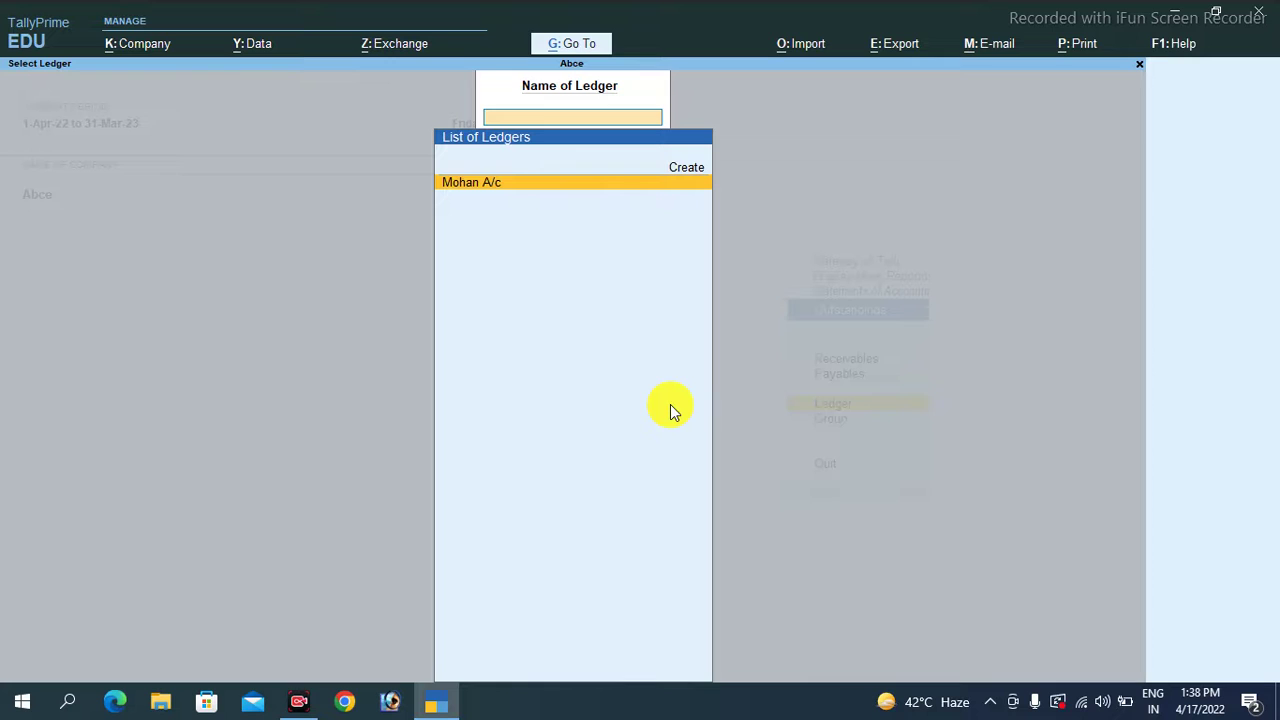
pyautogui.press('Return')
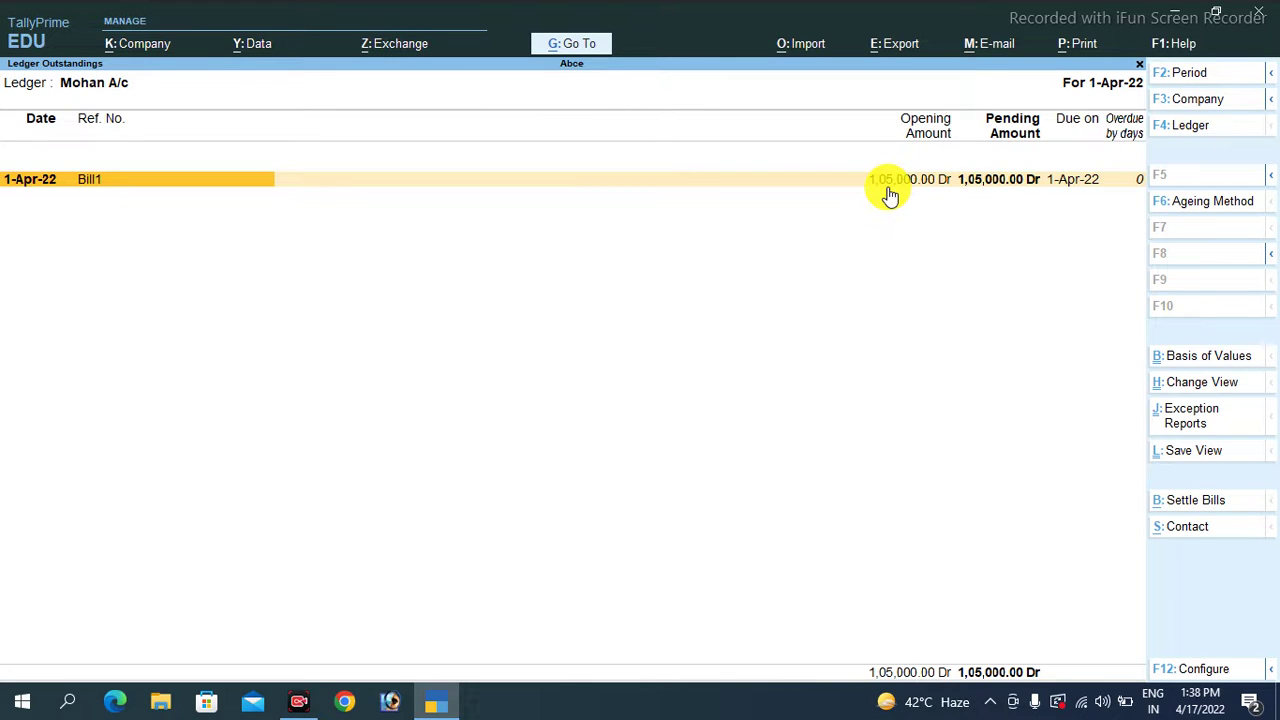
pyautogui.press('Escape')
pyautogui.press('Escape')
pyautogui.press('Escape')
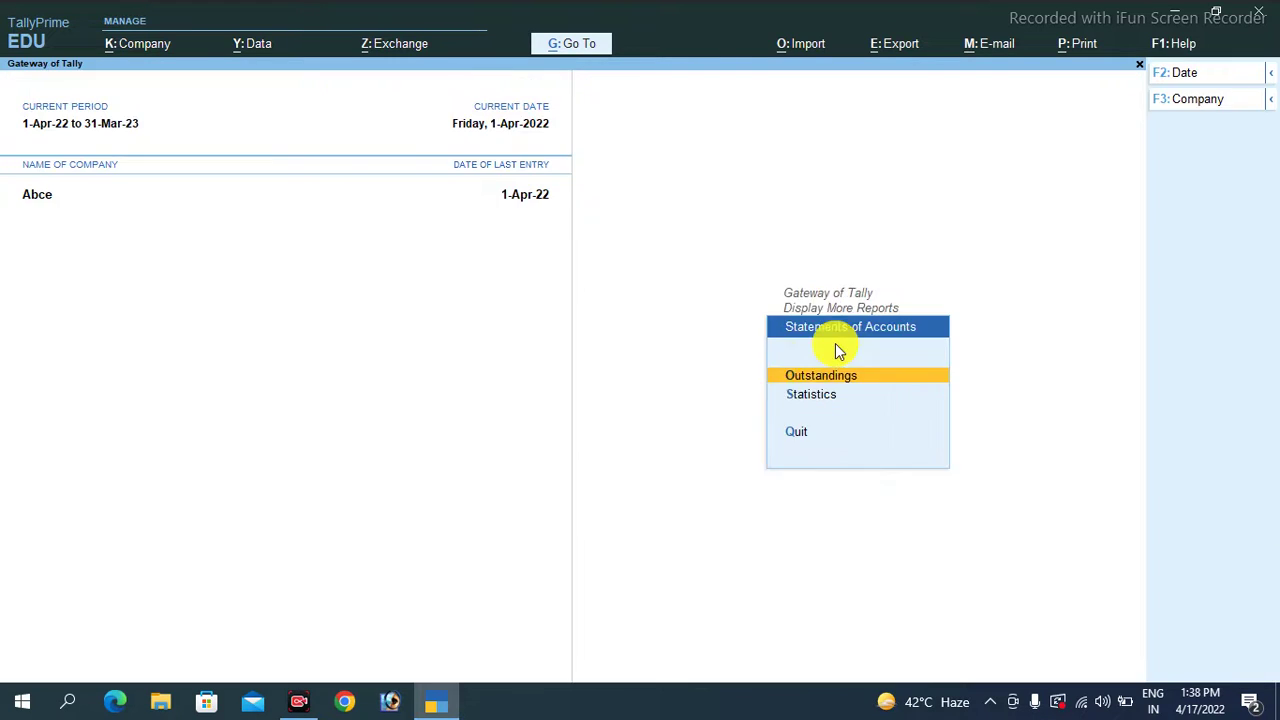
pyautogui.press('Escape')
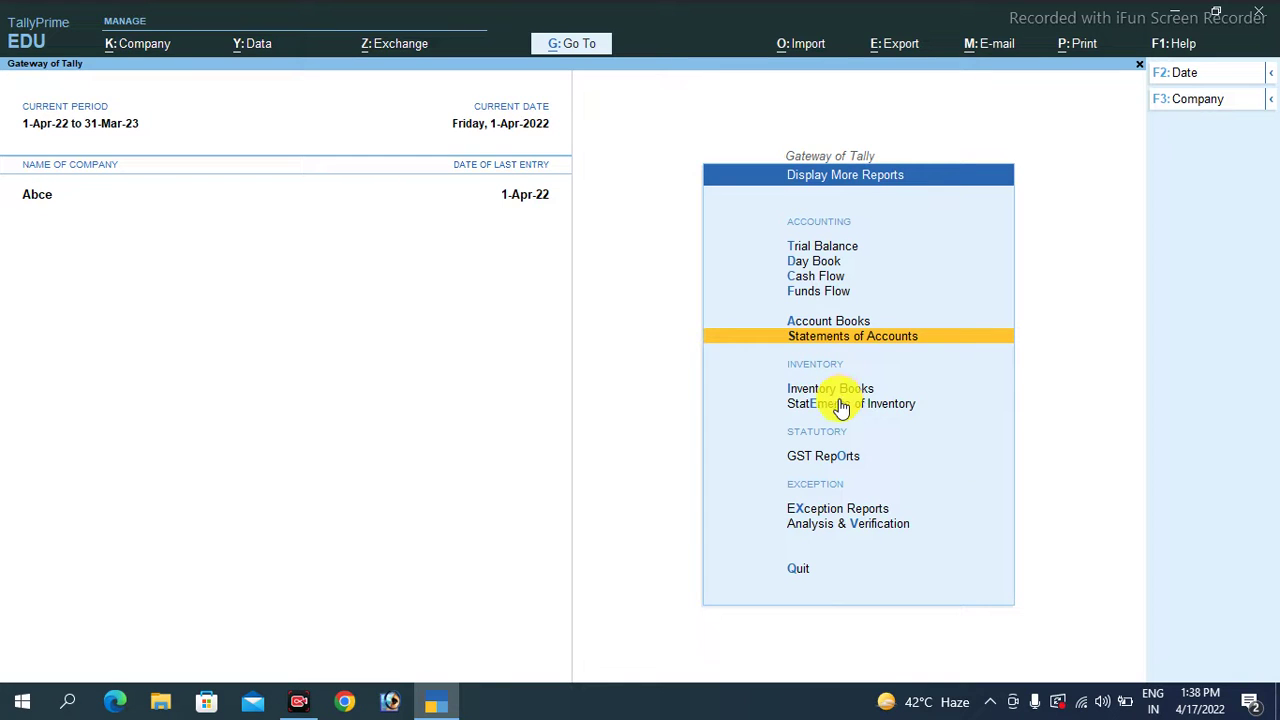
pyautogui.press('Escape')
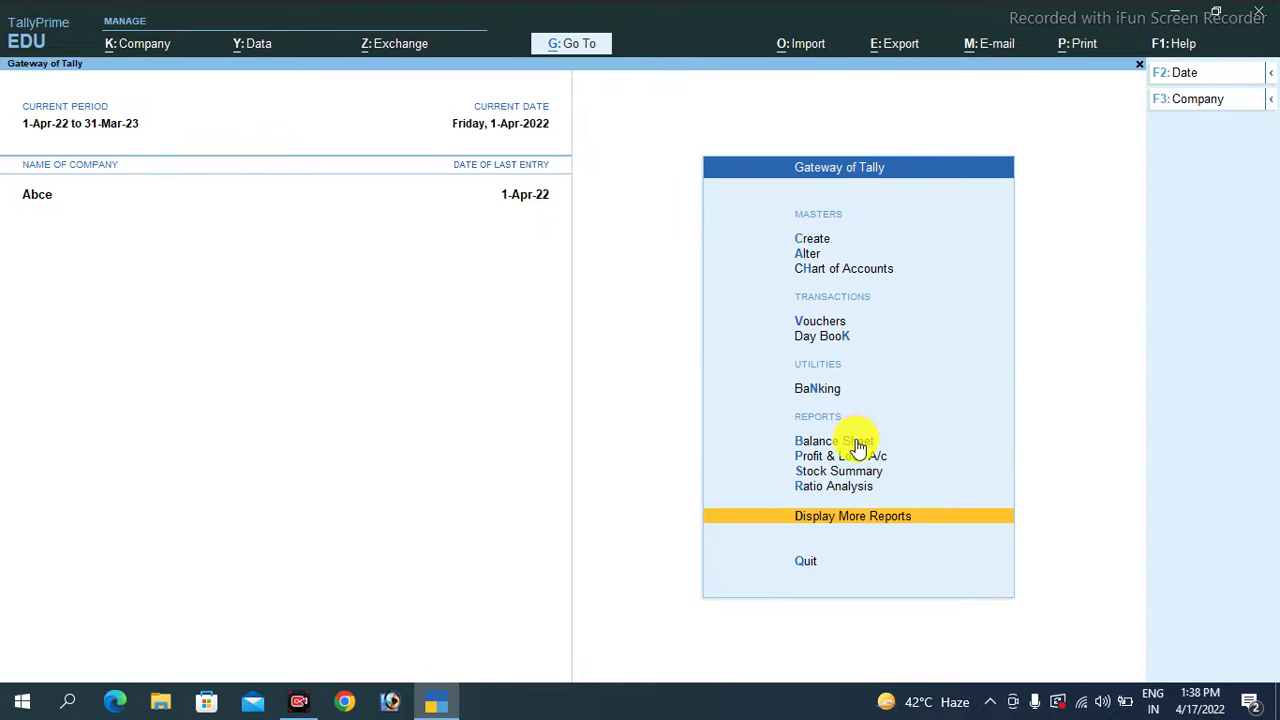
# Start a Receipt voucher and credit the customer's account with 50,000.00.
pyautogui.press('Up')
pyautogui.press('Up')
pyautogui.press('Up')
pyautogui.press('Up')
pyautogui.press('Up')
pyautogui.press('Up')
pyautogui.press('Up')
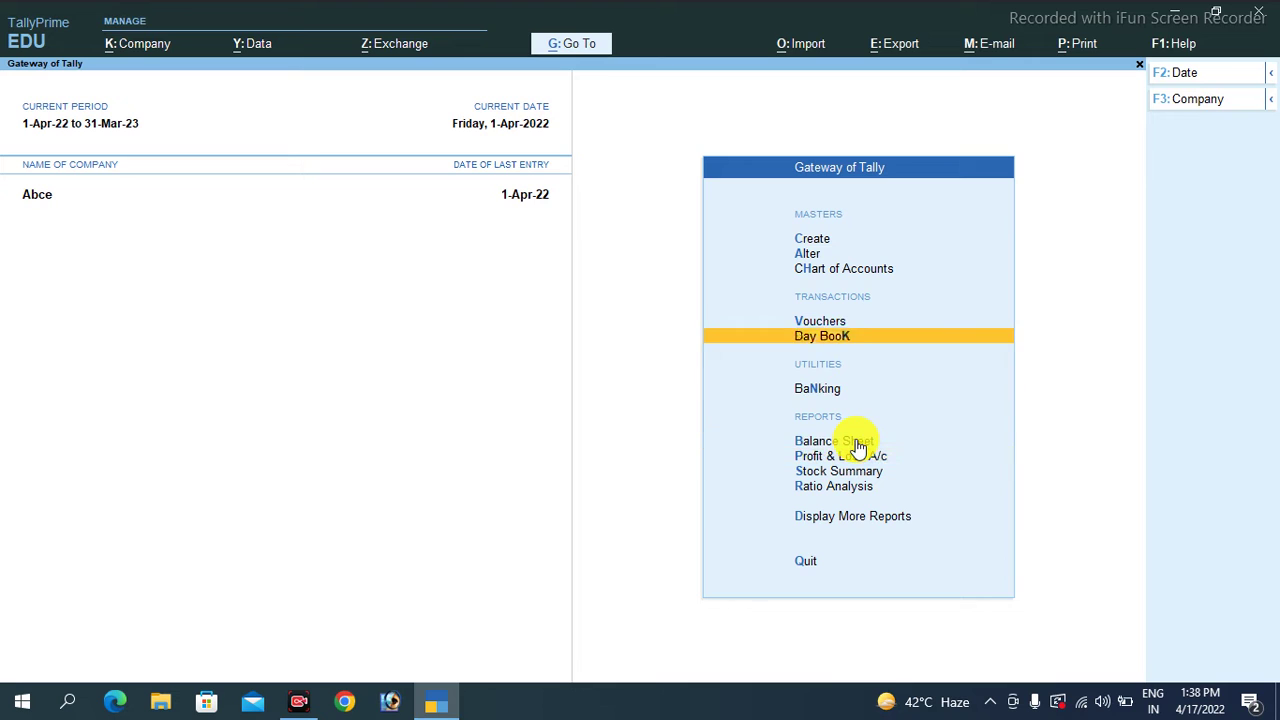
pyautogui.press('Return')
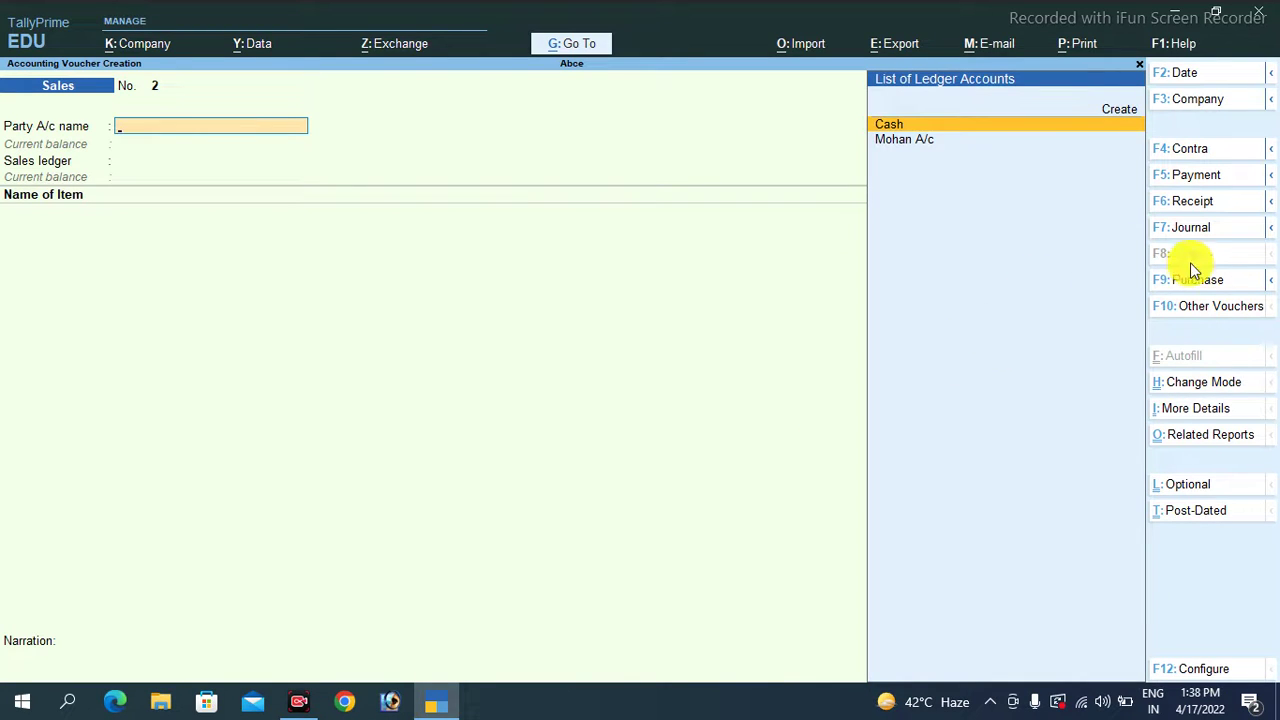
pyautogui.click(1210, 207)
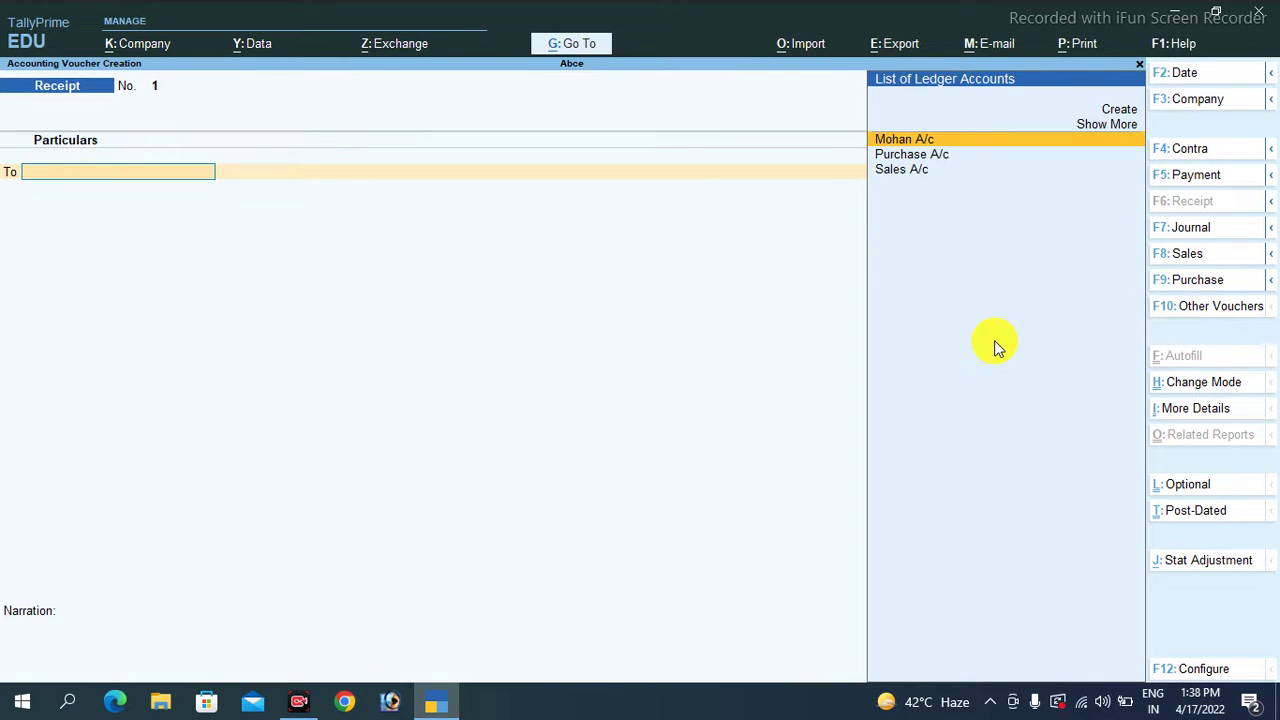
pyautogui.press('Return')
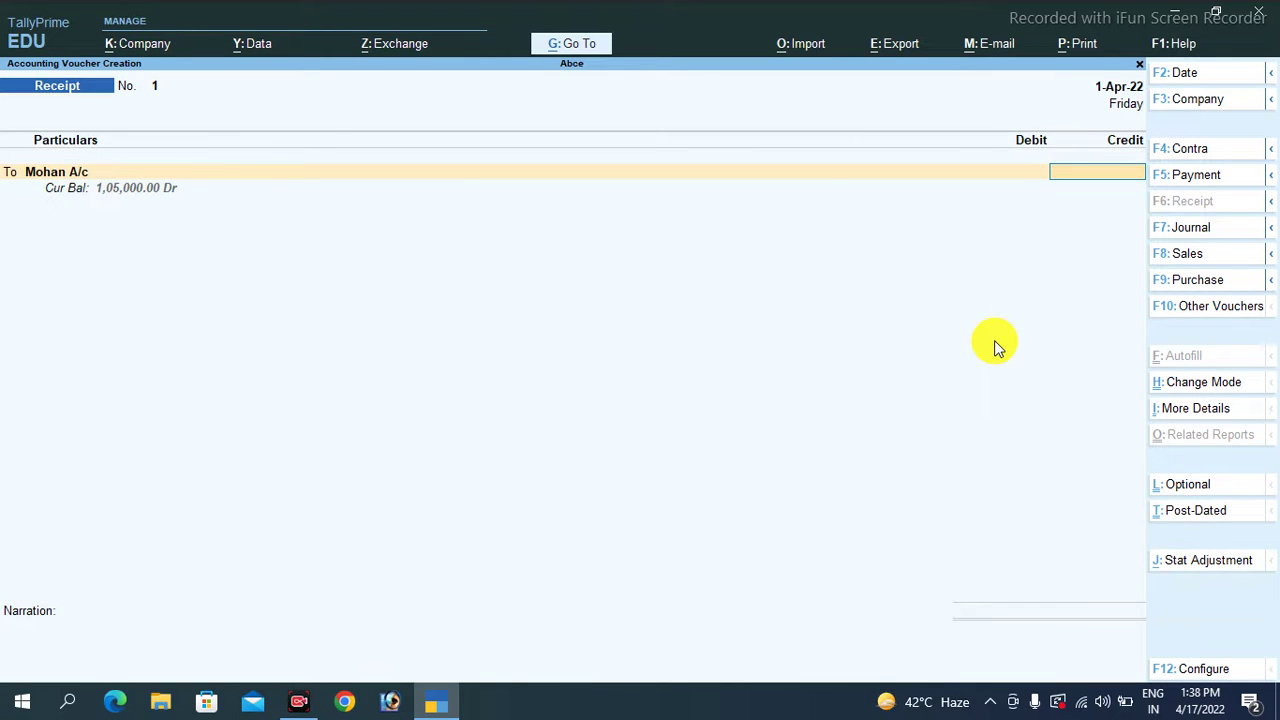
pyautogui.write('50000')
pyautogui.press('Return')
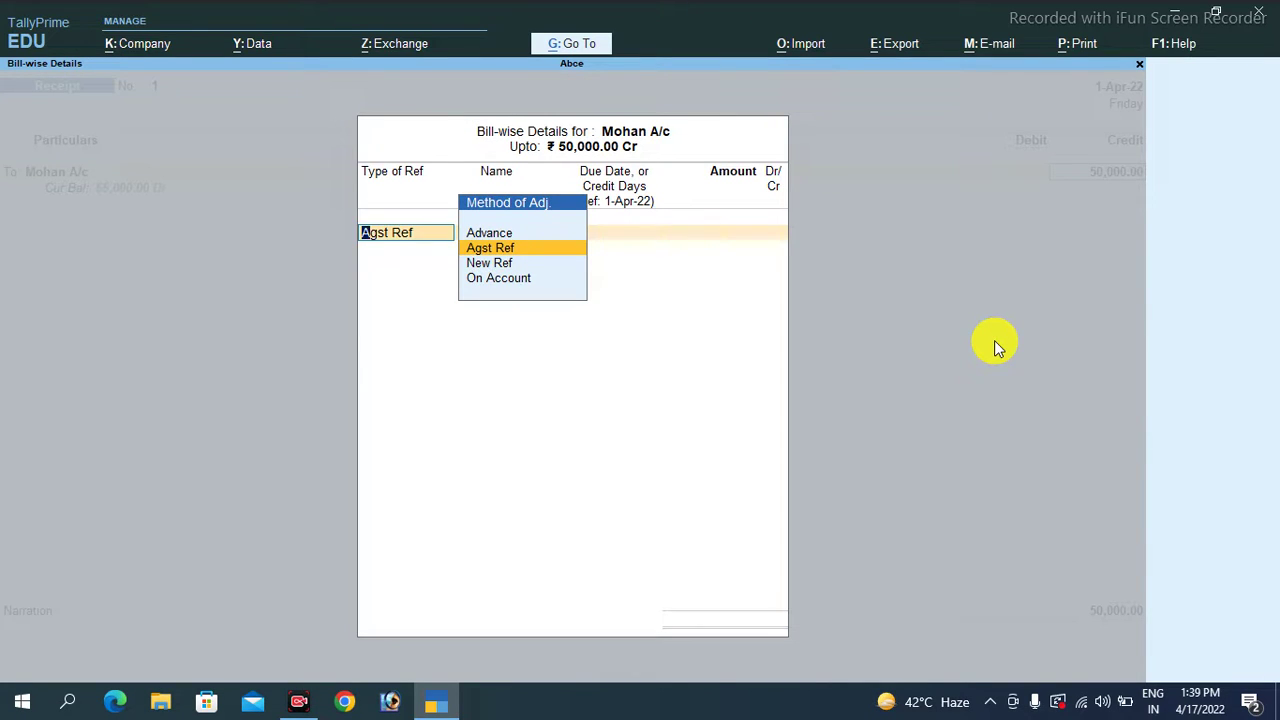
# Allocate the full 50,000.00 Cr as Agst Ref to the pending Bill1 in the bill-wise details.
pyautogui.press('Down')
pyautogui.press('Up')
pyautogui.press('Return')
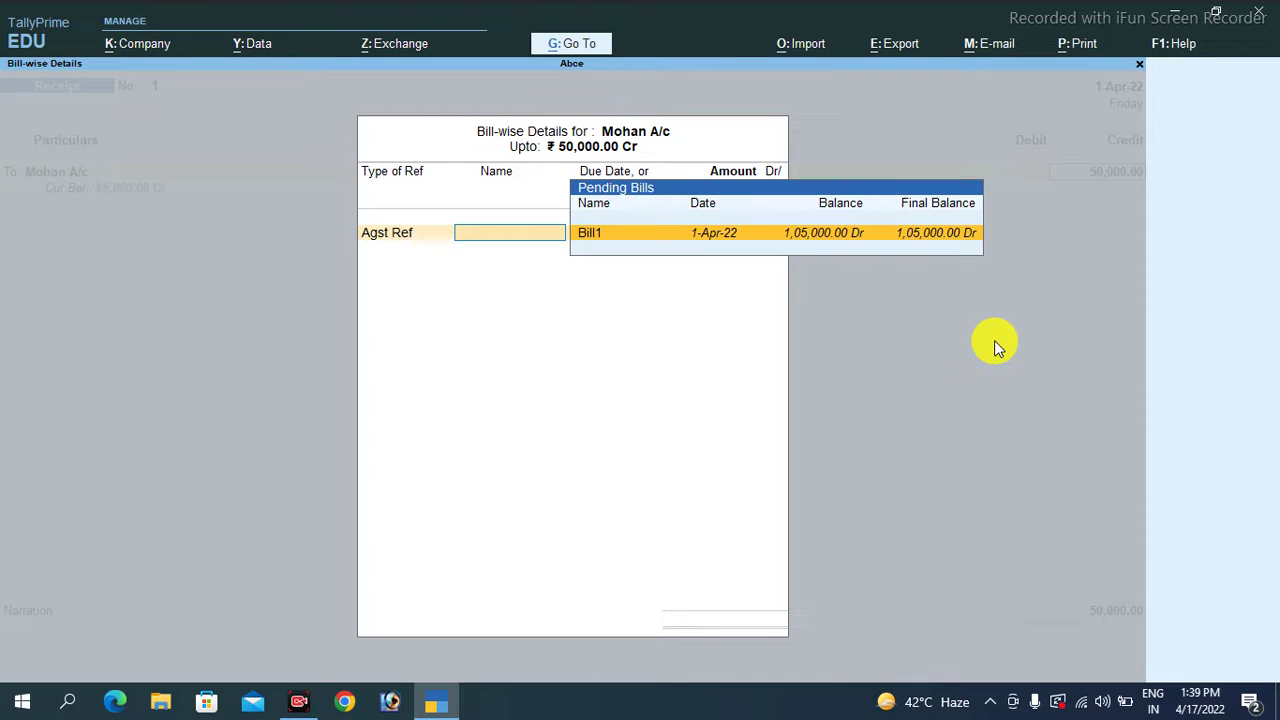
pyautogui.press('Return')
pyautogui.press('Return')
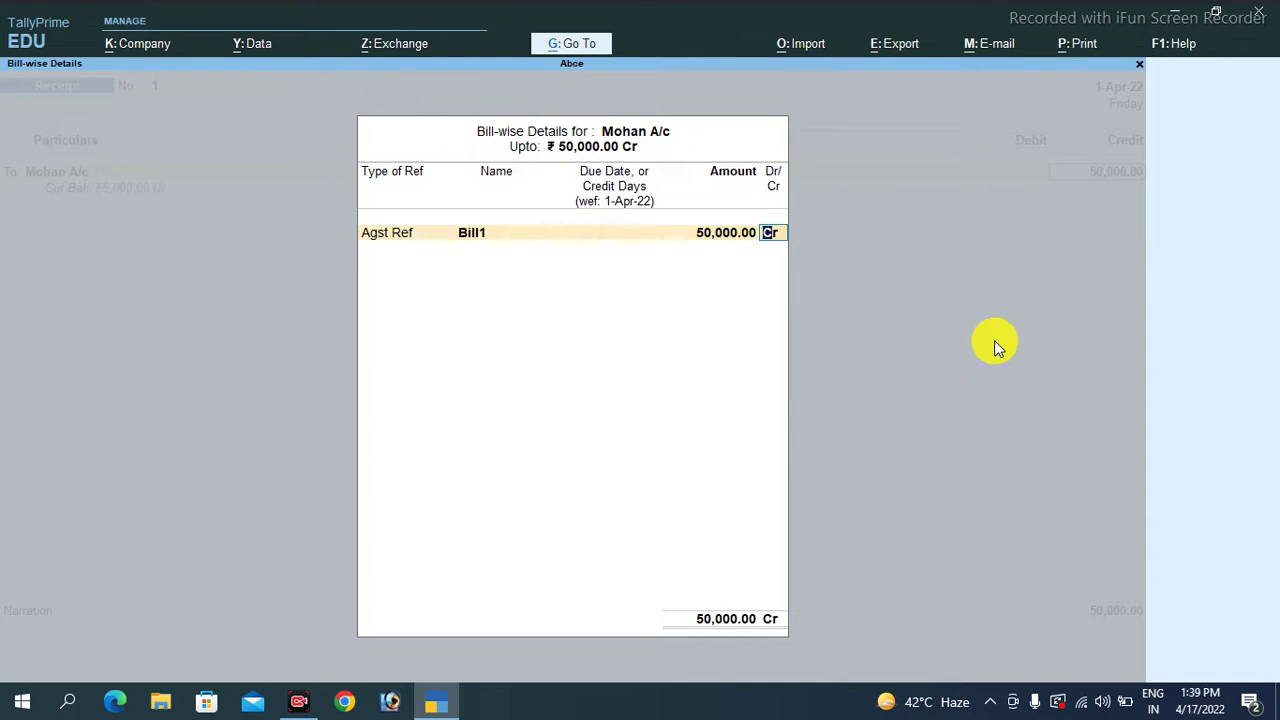
pyautogui.press('Return')
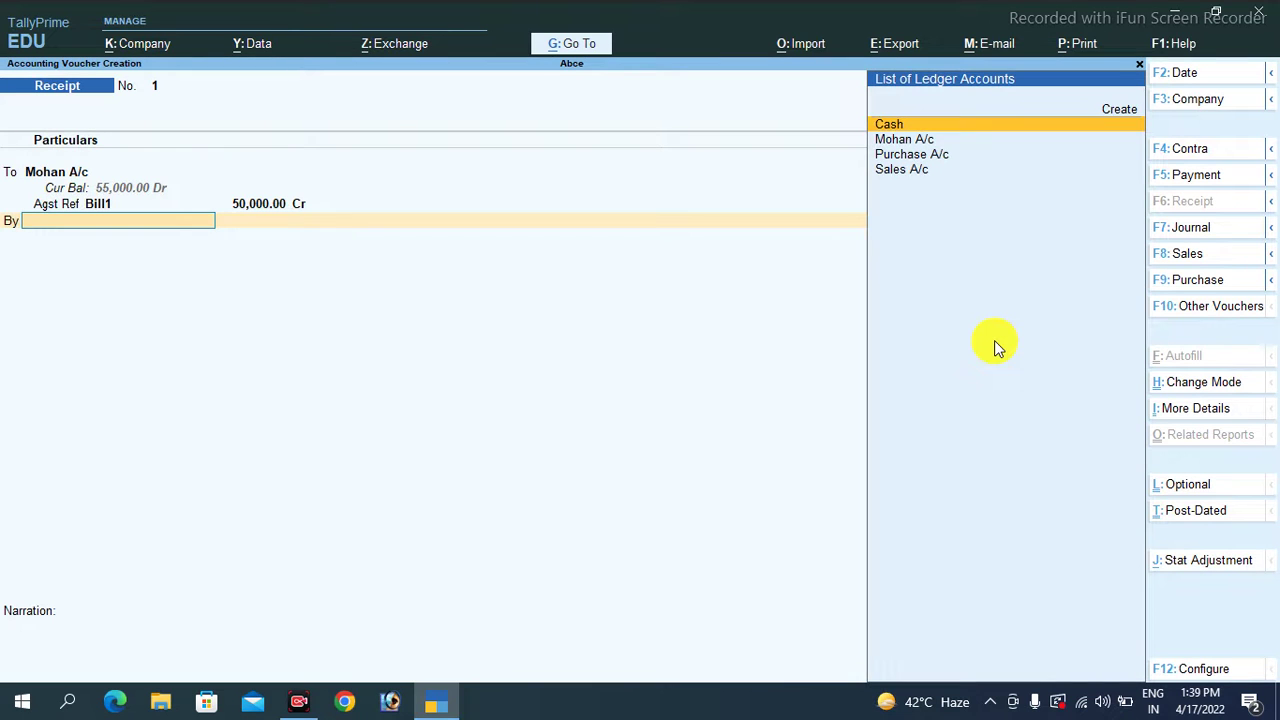
# Debit Cash with 50,000.00 and save the receipt voucher without a narration, returning to the Gateway of Tally.
pyautogui.press('Return')
pyautogui.press('Return')
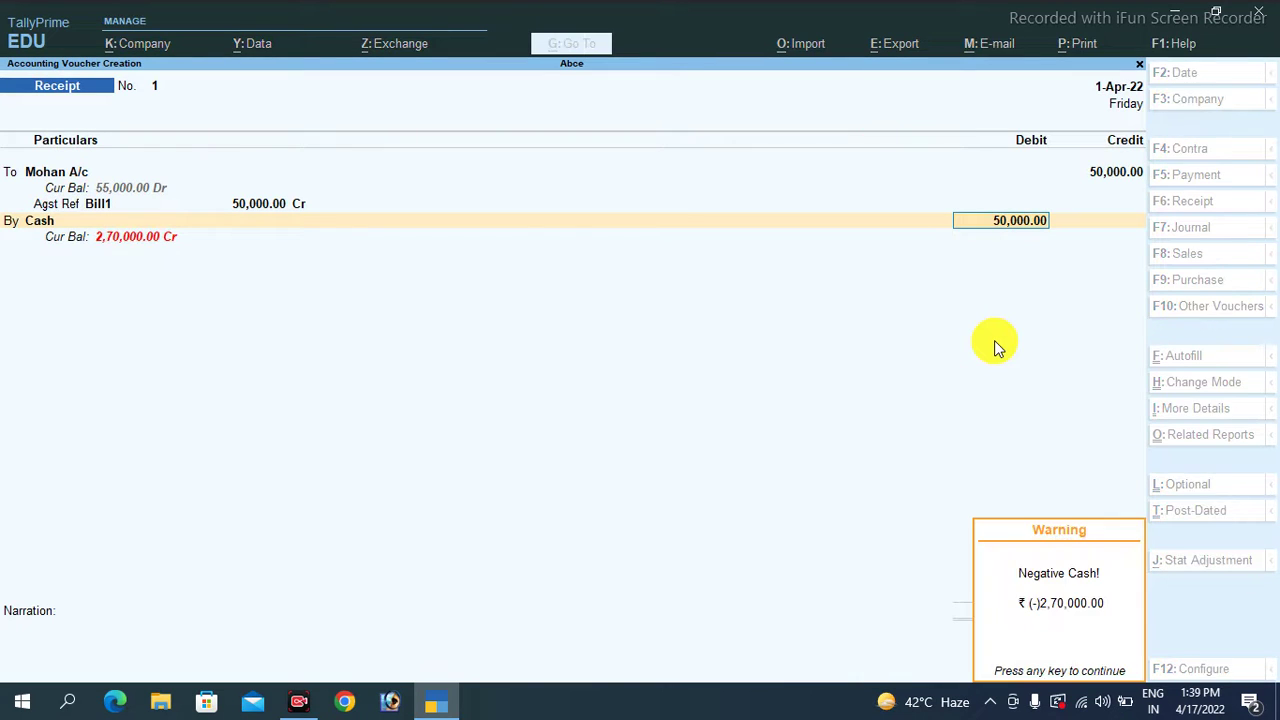
pyautogui.press('Return')
pyautogui.press('Return')
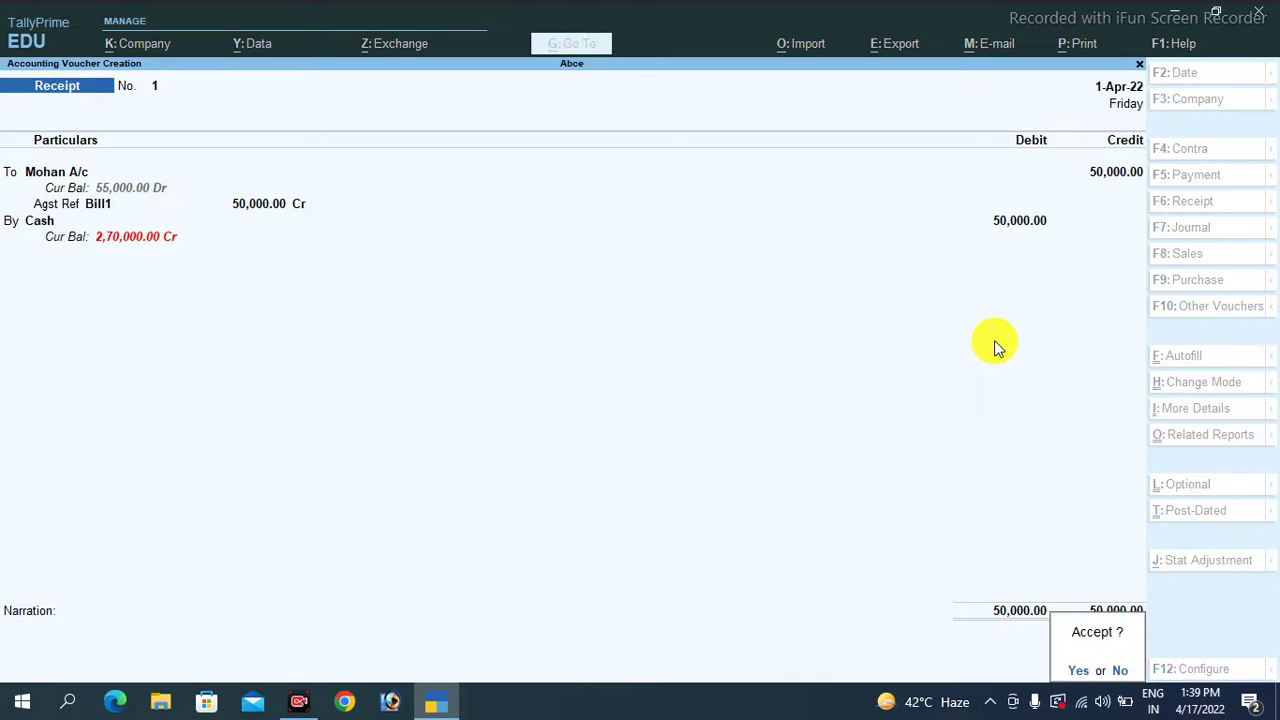
pyautogui.press('Return')
pyautogui.press('Escape')
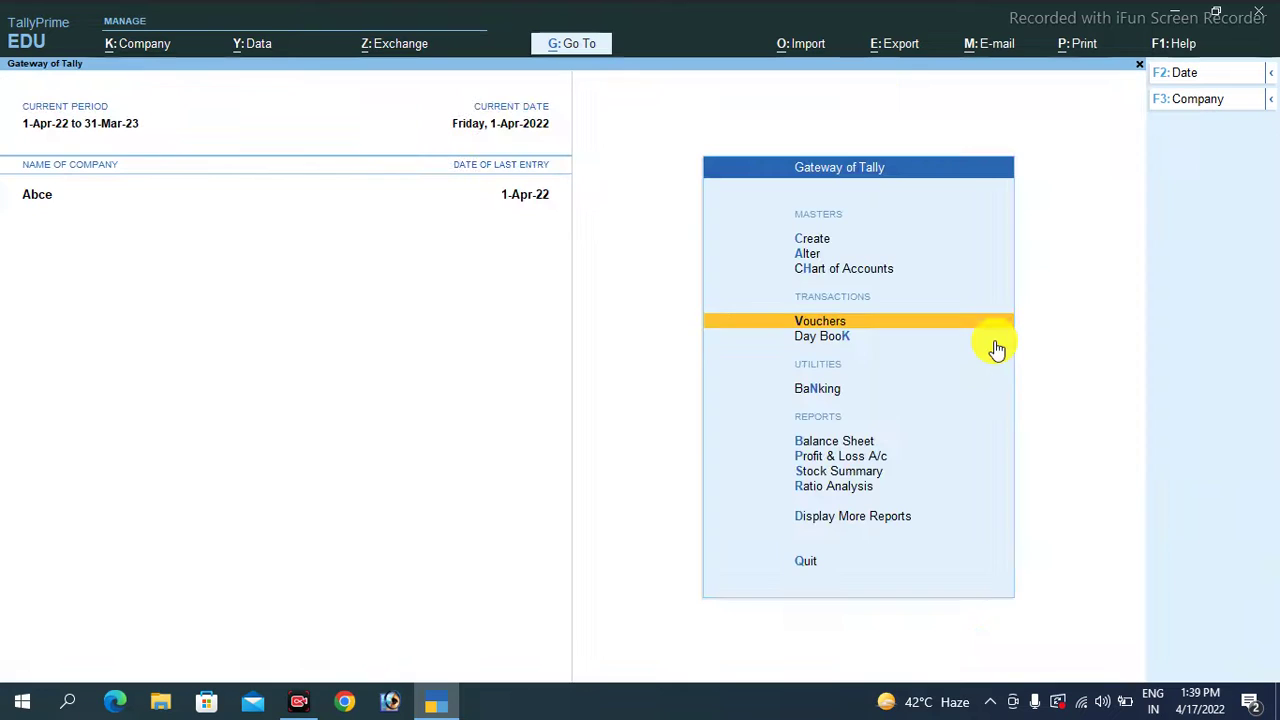
# Go back to Statements of Accounts among the additional reports to check the bill after the receipt.
pyautogui.press('Down')
pyautogui.press('Down')
pyautogui.press('Down')
pyautogui.press('Down')
pyautogui.press('Down')
pyautogui.press('Down')
pyautogui.press('Down')
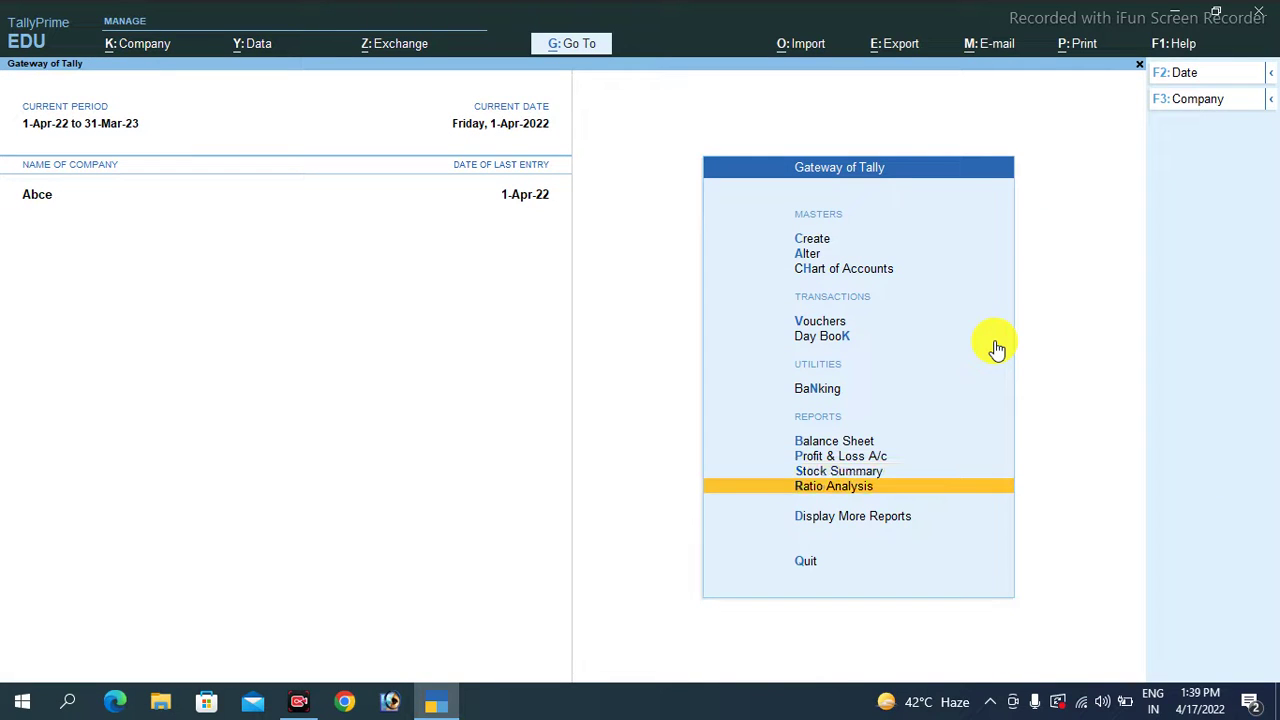
pyautogui.press('Return')
pyautogui.press('Down')
pyautogui.press('Down')
pyautogui.press('Down')
pyautogui.press('Down')
pyautogui.press('Down')
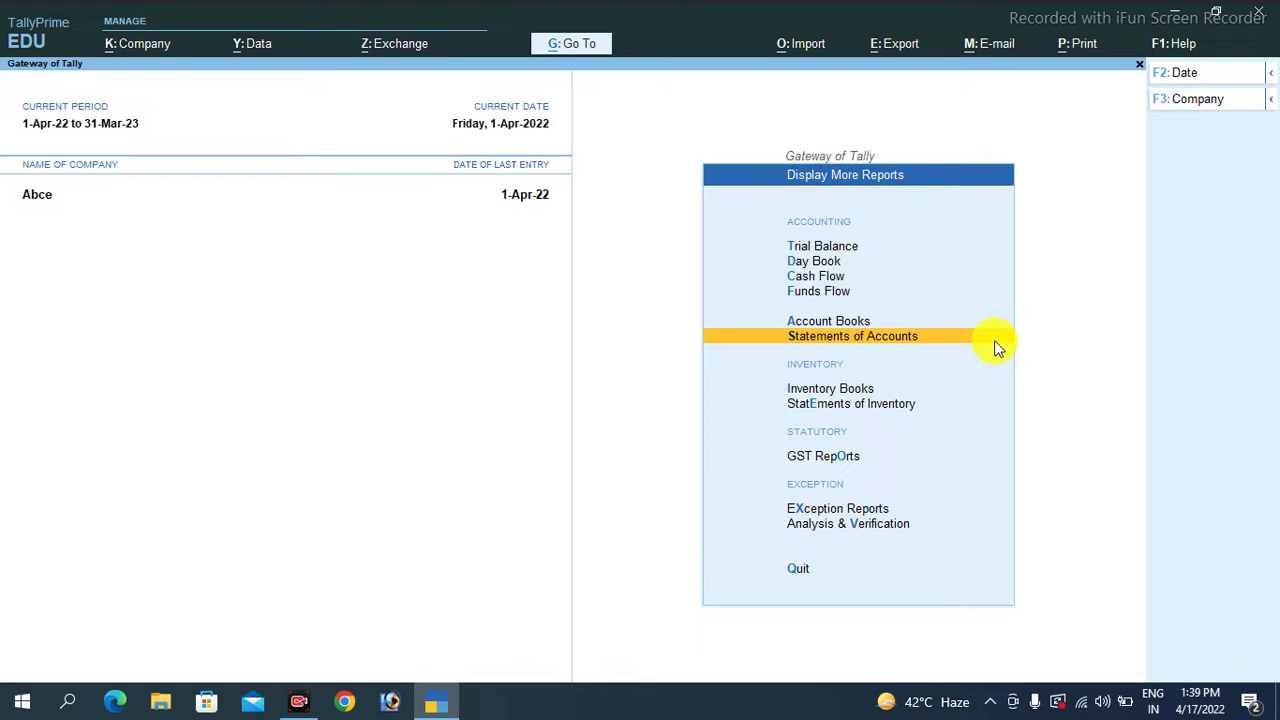
pyautogui.press('Return')
# Check the remaining pending amount of Bill1 in the customer's ledger outstandings and return to the Gateway of Tally.
pyautogui.press('Down')
pyautogui.press('Up')
pyautogui.press('Return')
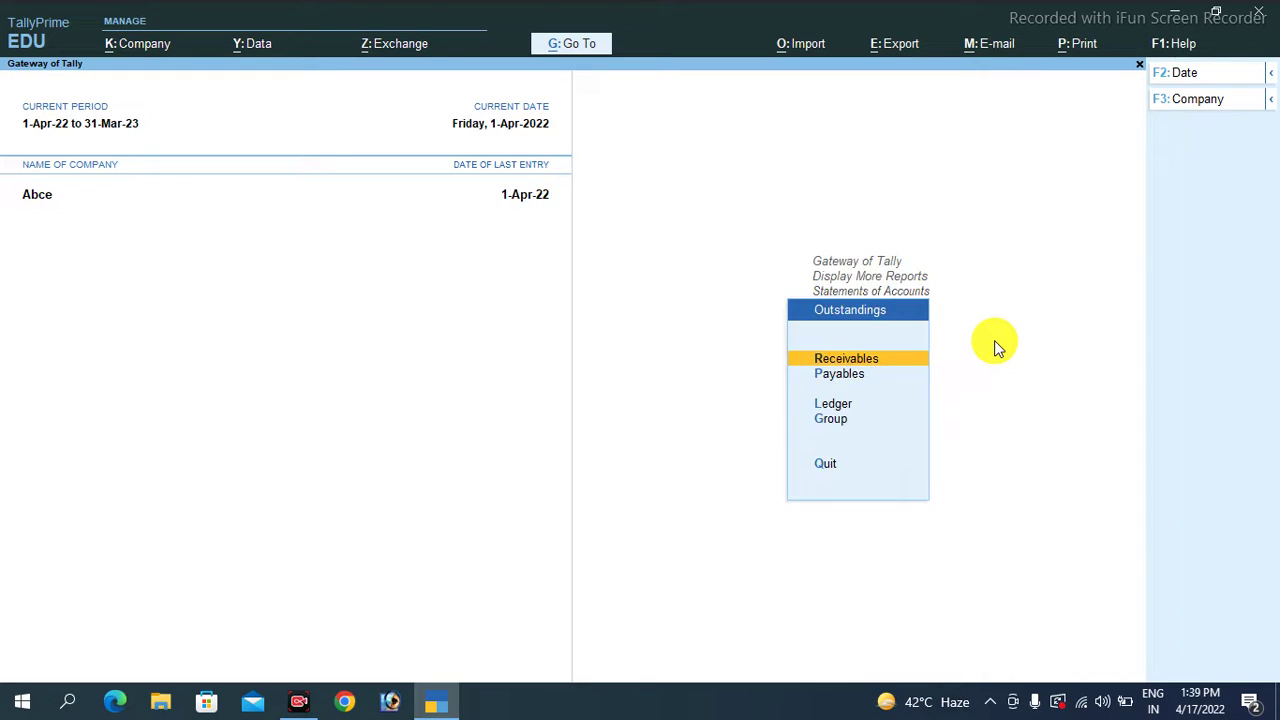
pyautogui.press('Down')
pyautogui.press('Down')
pyautogui.press('Down')
pyautogui.press('Up')
pyautogui.press('Return')
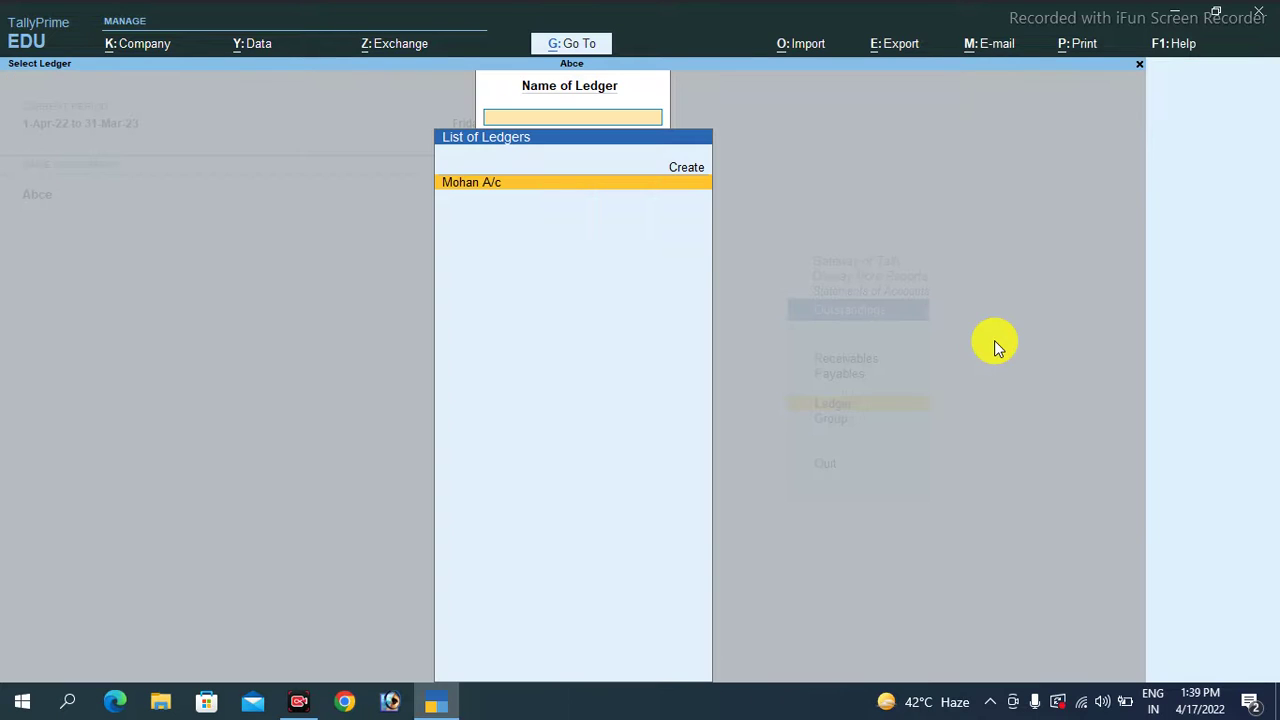
pyautogui.press('Return')
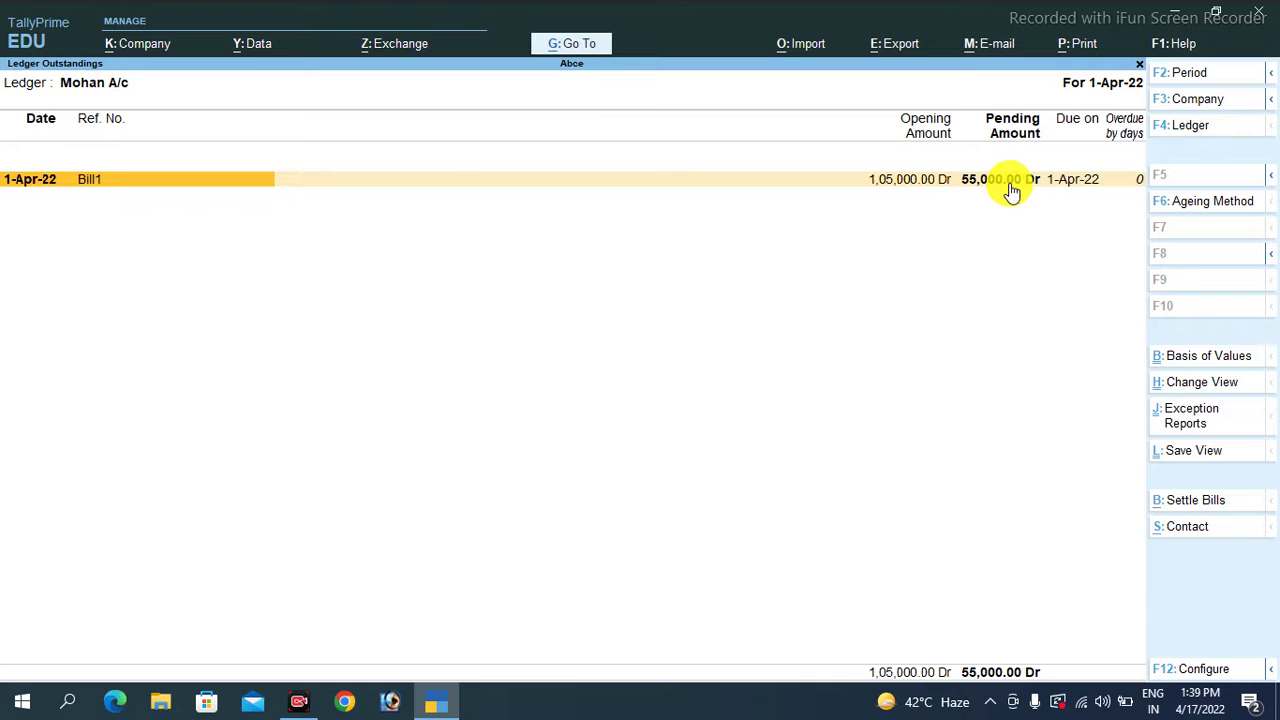
pyautogui.press('Escape')
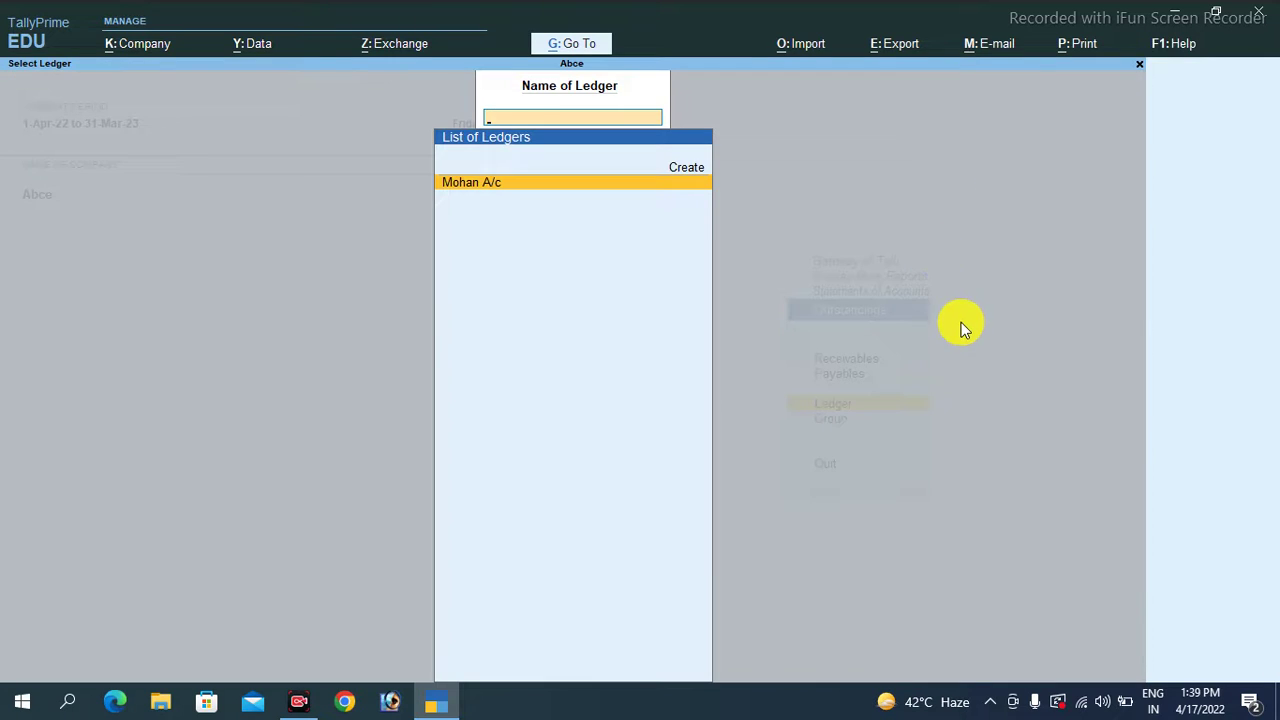
pyautogui.press('Escape')
pyautogui.press('Escape')
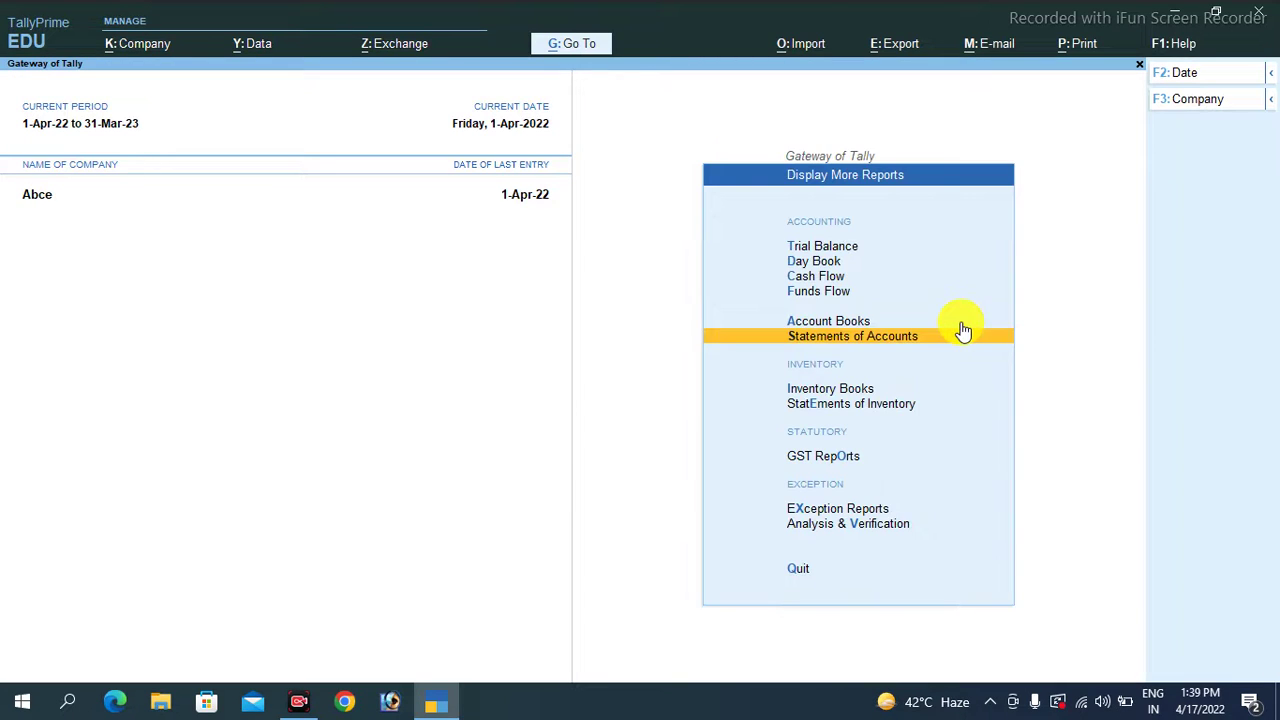
pyautogui.press('Escape')
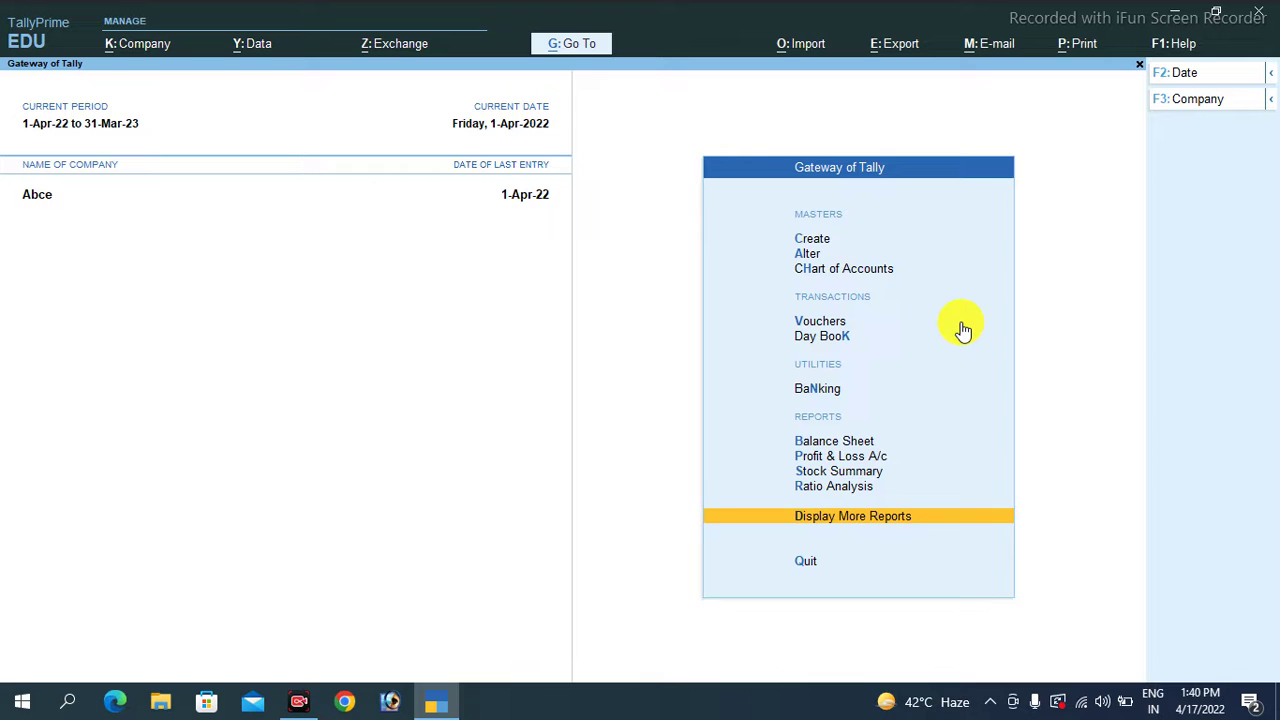
# Start a new receipt voucher and credit the customer's ledger with 1,00,000.00.
pyautogui.press('Up')
pyautogui.press('Up')
pyautogui.press('Up')
pyautogui.press('Up')
pyautogui.press('Up')
pyautogui.press('Up')
pyautogui.press('Up')
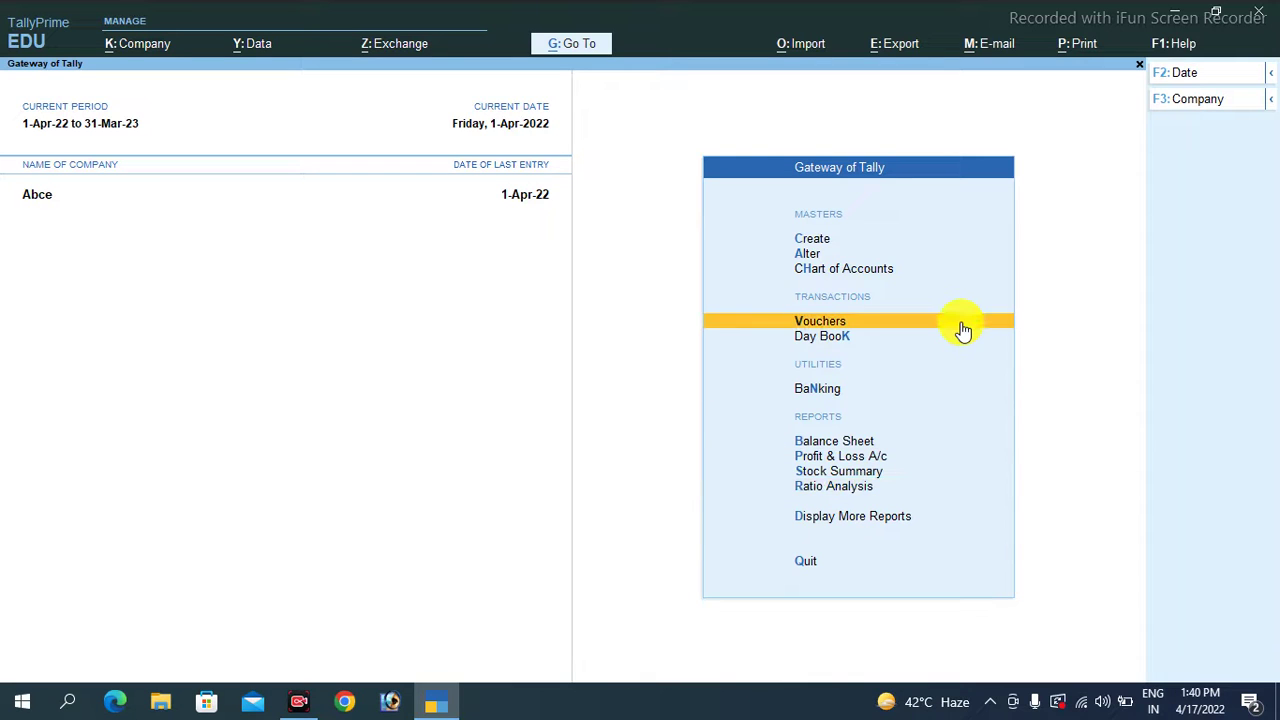
pyautogui.click(960, 324)
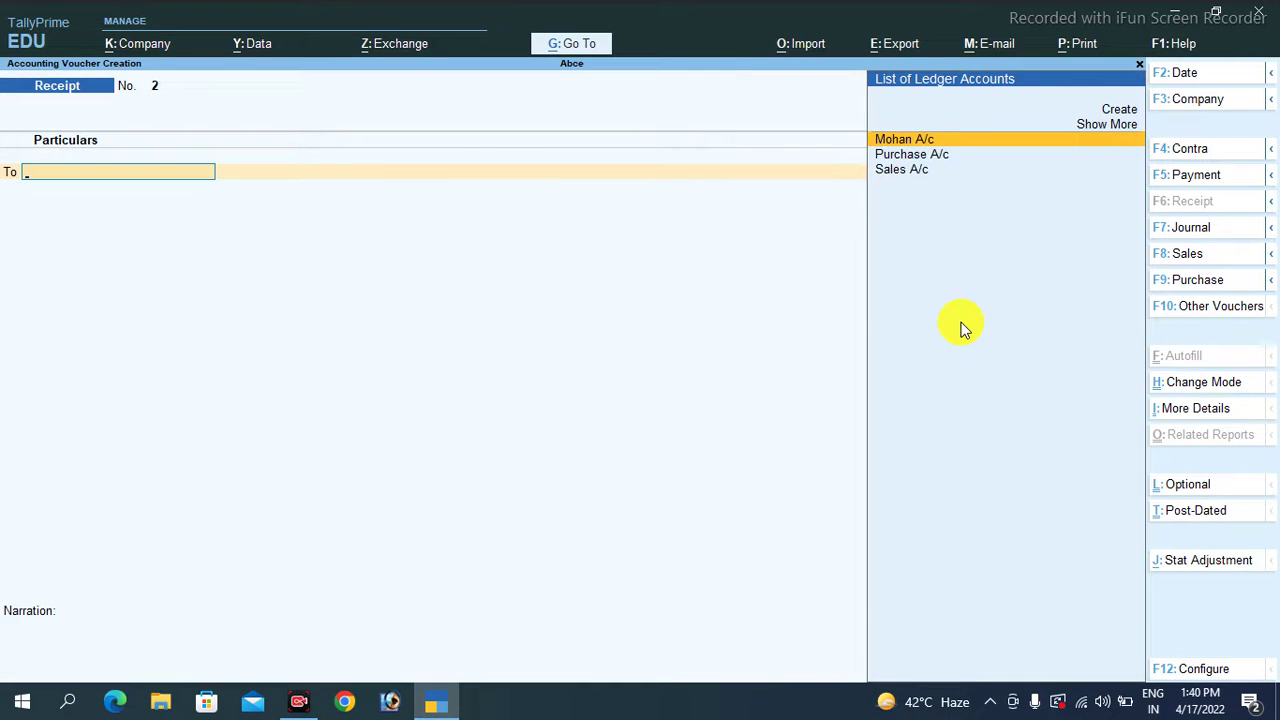
pyautogui.press('Return')
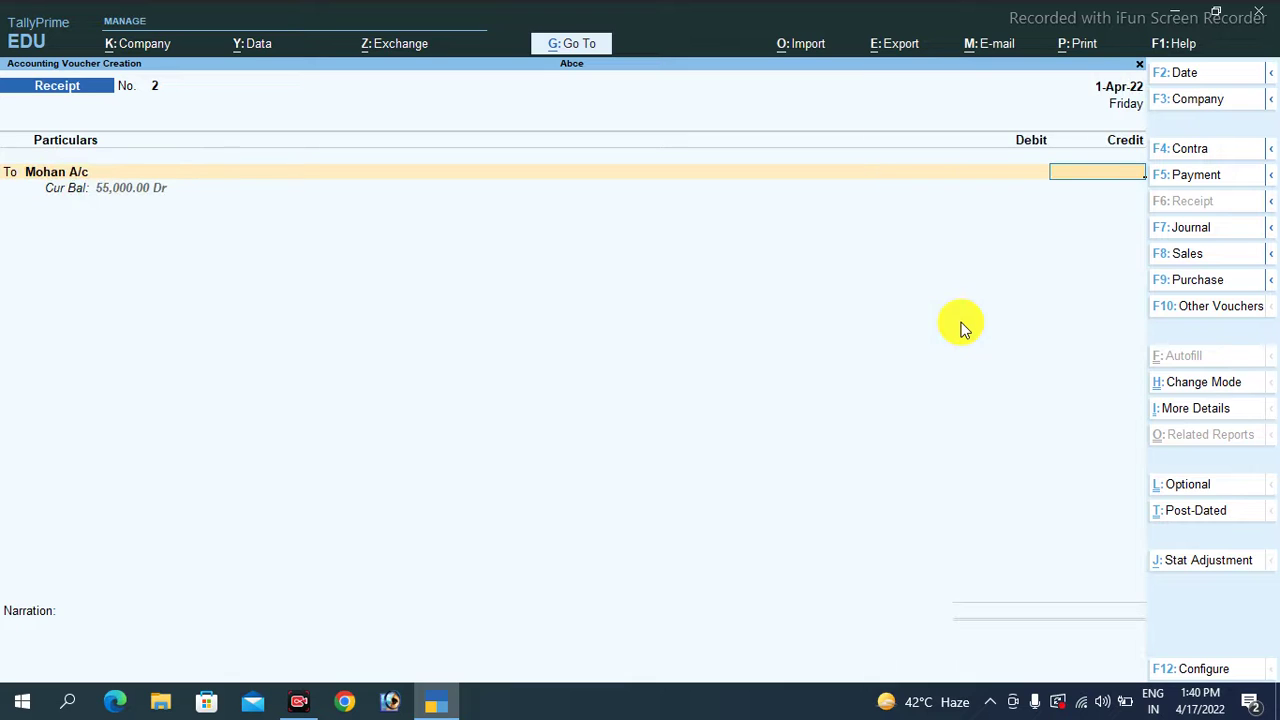
pyautogui.write('100000')
pyautogui.press('Return')
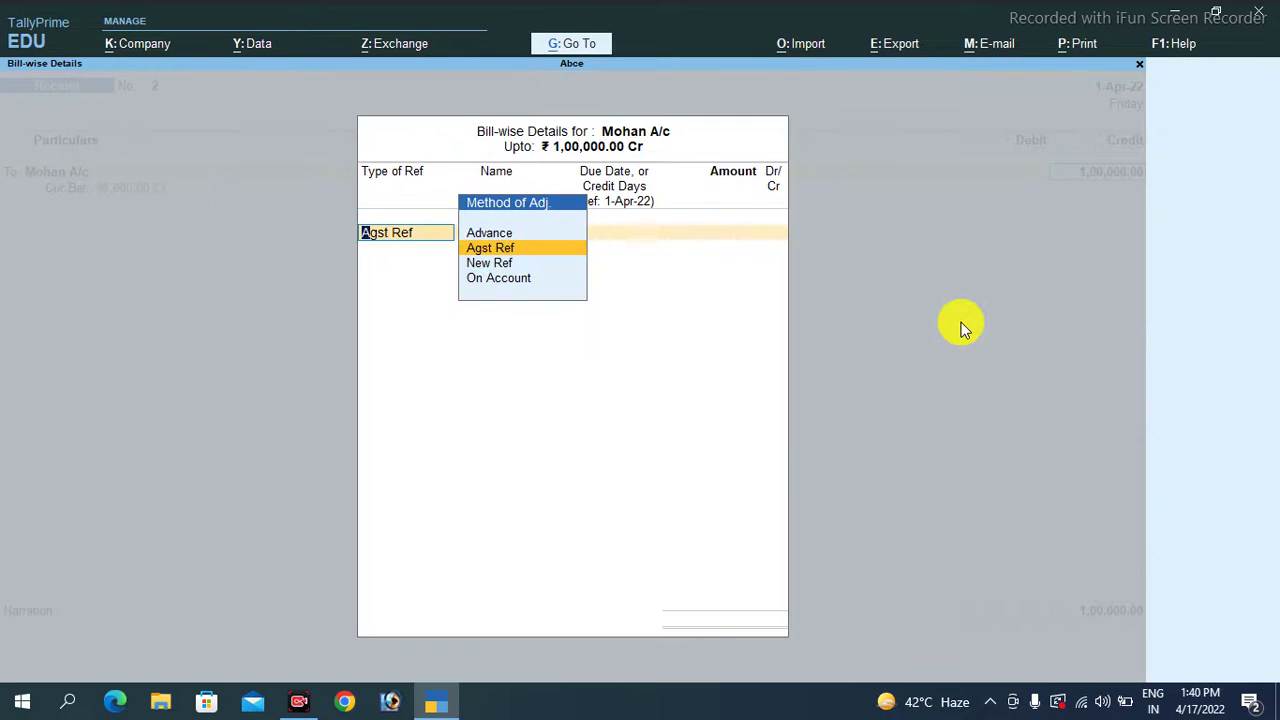
# Allocate the full 1,00,000.00 Cr as an Advance named AdvBill1 in the bill-wise details.
pyautogui.press('Up')
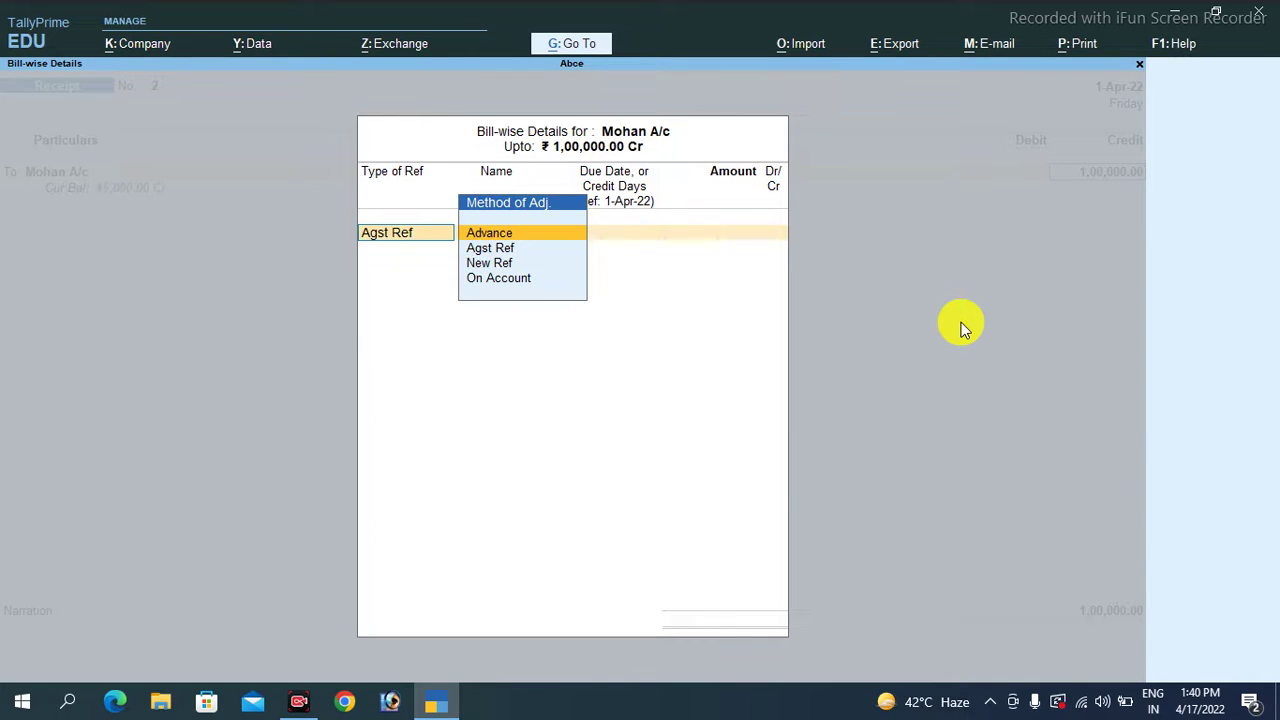
pyautogui.press('Down')
pyautogui.press('Down')
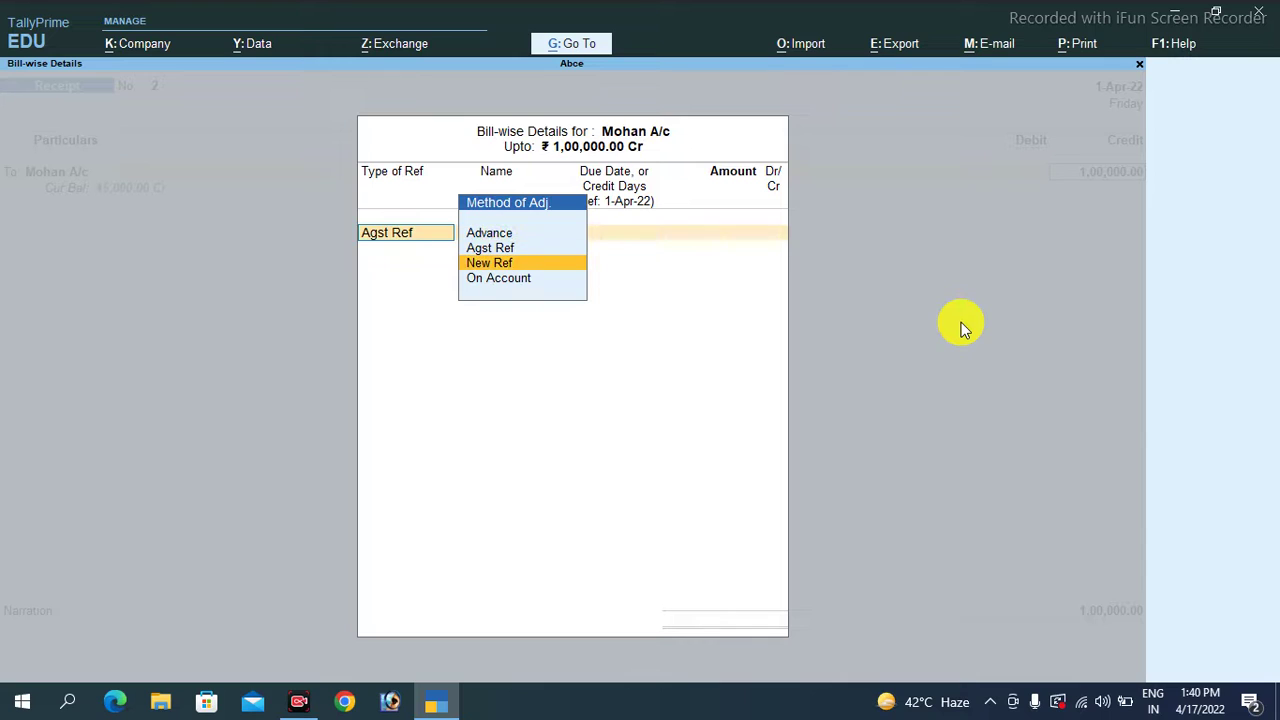
pyautogui.press('Up')
pyautogui.press('Up')
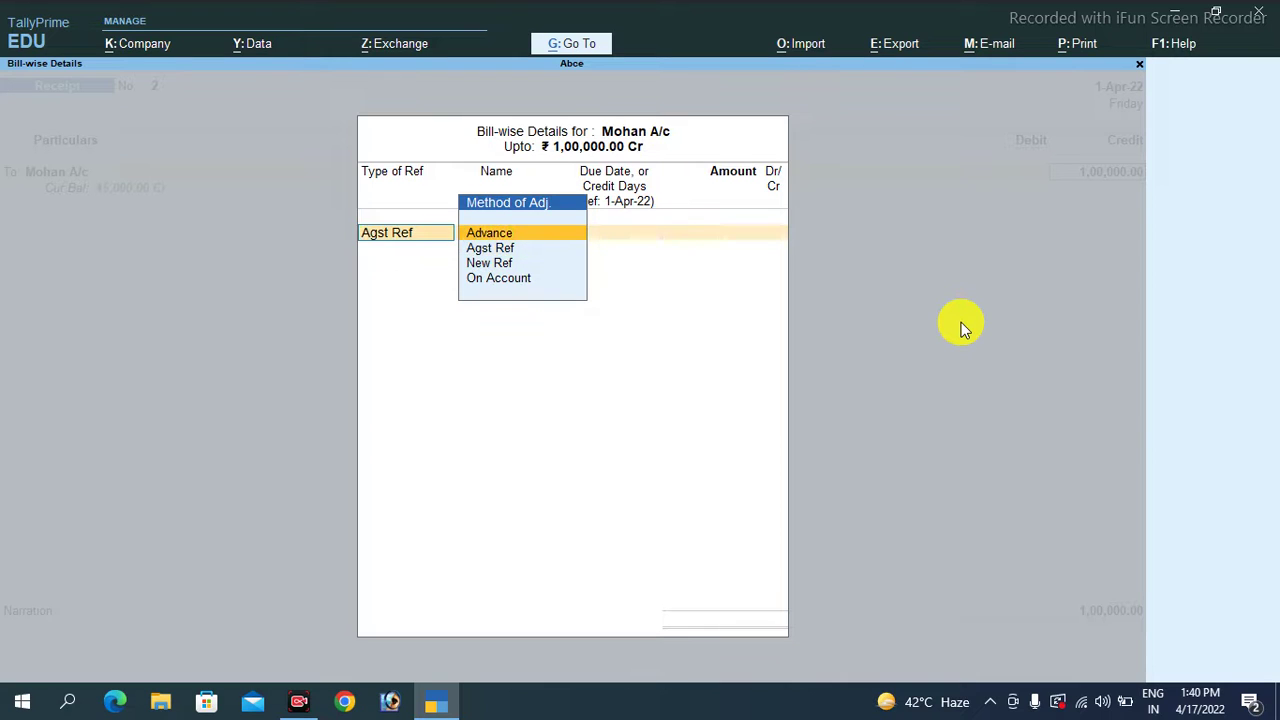
pyautogui.press('Return')
pyautogui.write('A')
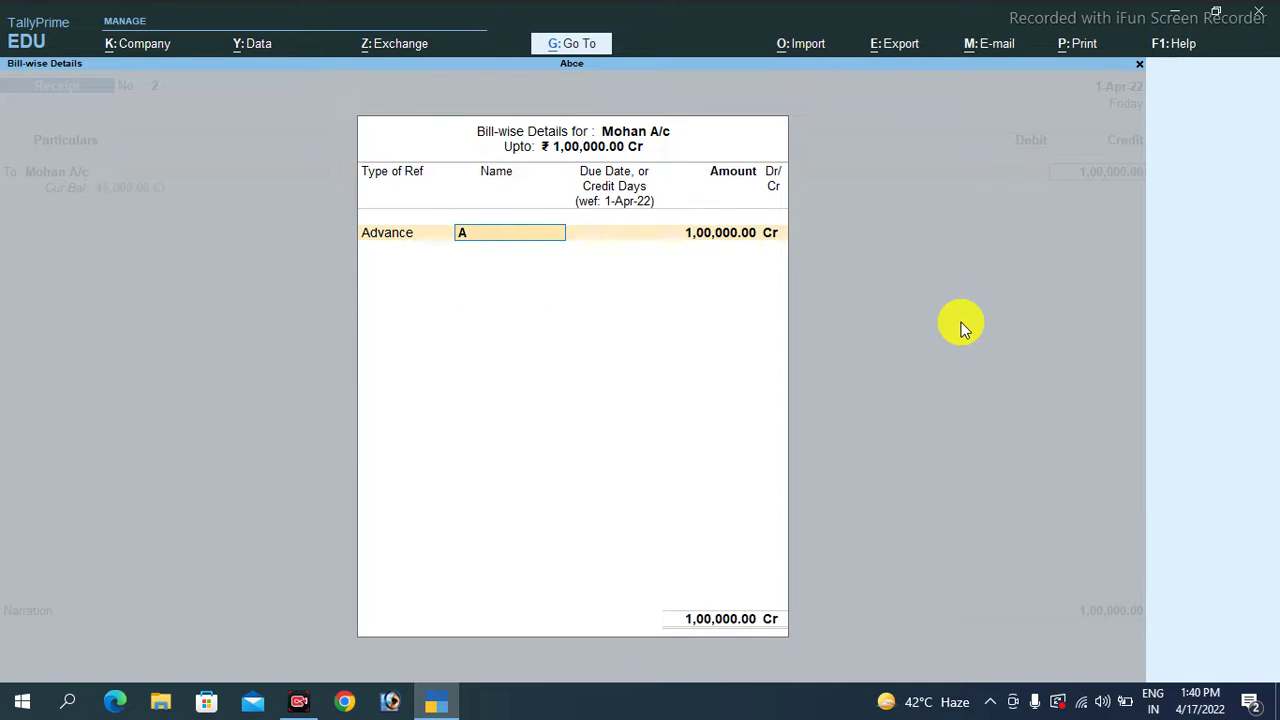
pyautogui.write('dvBill1')
pyautogui.press('Return')
pyautogui.press('Return')
pyautogui.press('Return')
pyautogui.press('Return')
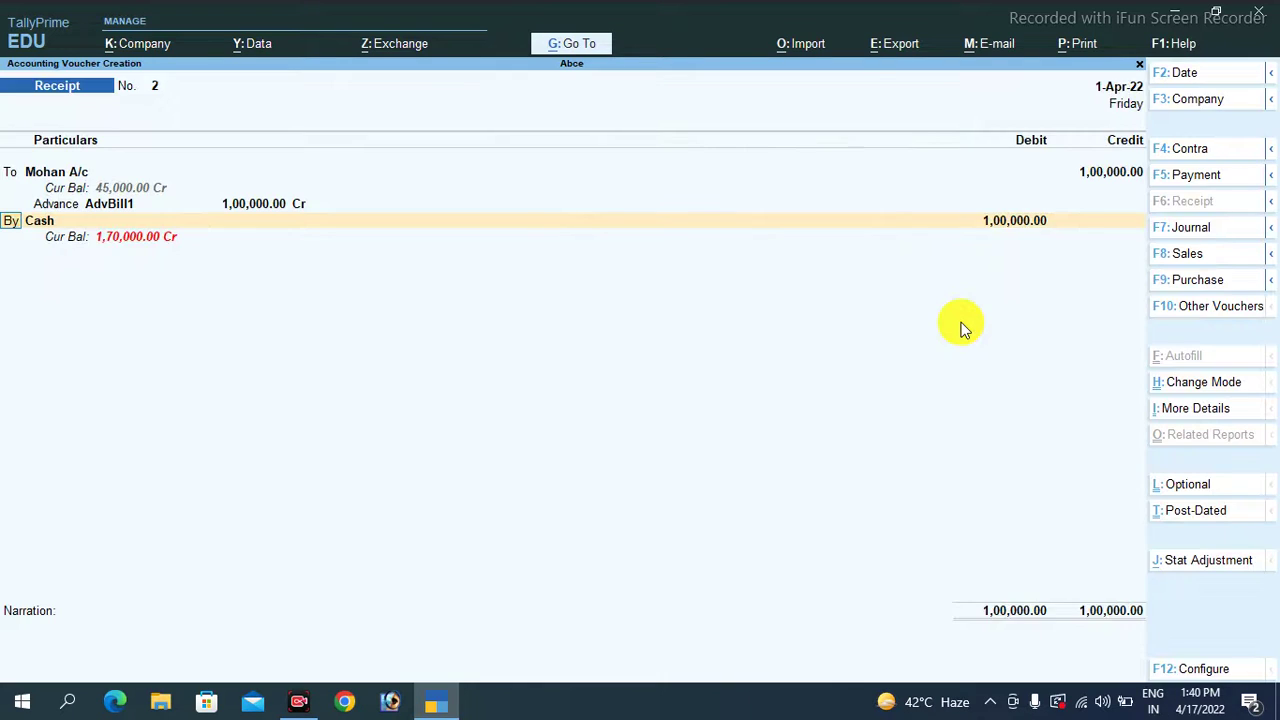
# Accept the 1,00,000.00 Cash debit, save the advance receipt without a narration and return to the Gateway of Tally.
pyautogui.press('Return')
pyautogui.press('Return')
pyautogui.press('Return')
pyautogui.press('Return')
pyautogui.press('Return')
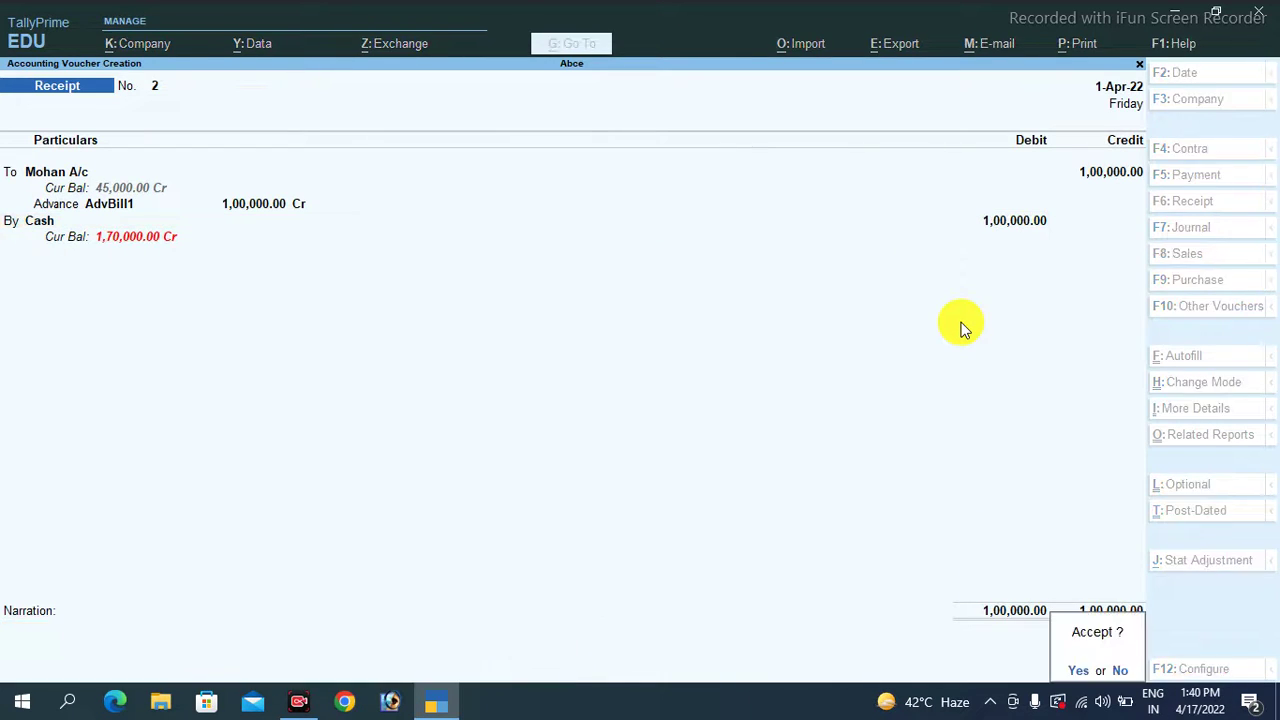
pyautogui.press('Return')
pyautogui.press('Escape')
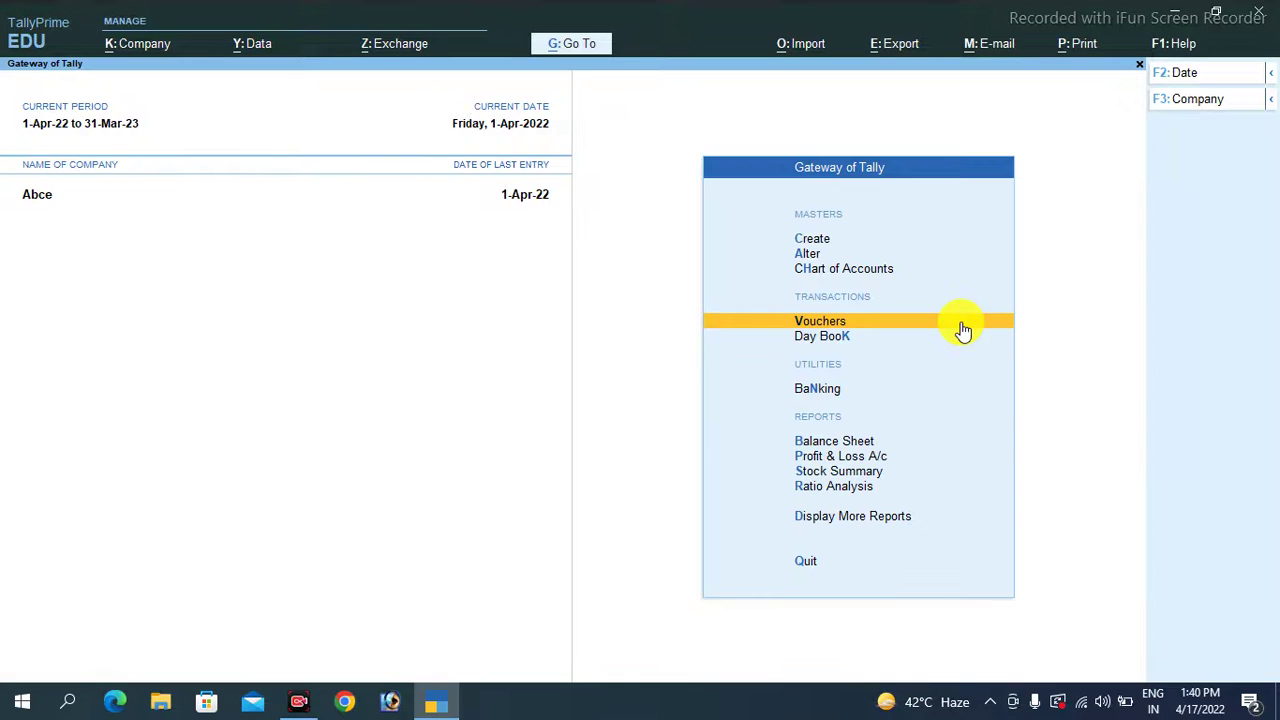
# Open the Outstandings reports under Statements of Accounts to check the bills after the advance receipt.
pyautogui.press('Down')
pyautogui.press('Down')
pyautogui.press('Down')
pyautogui.press('Down')
pyautogui.press('Down')
pyautogui.press('Down')
pyautogui.press('Down')
pyautogui.press('Return')
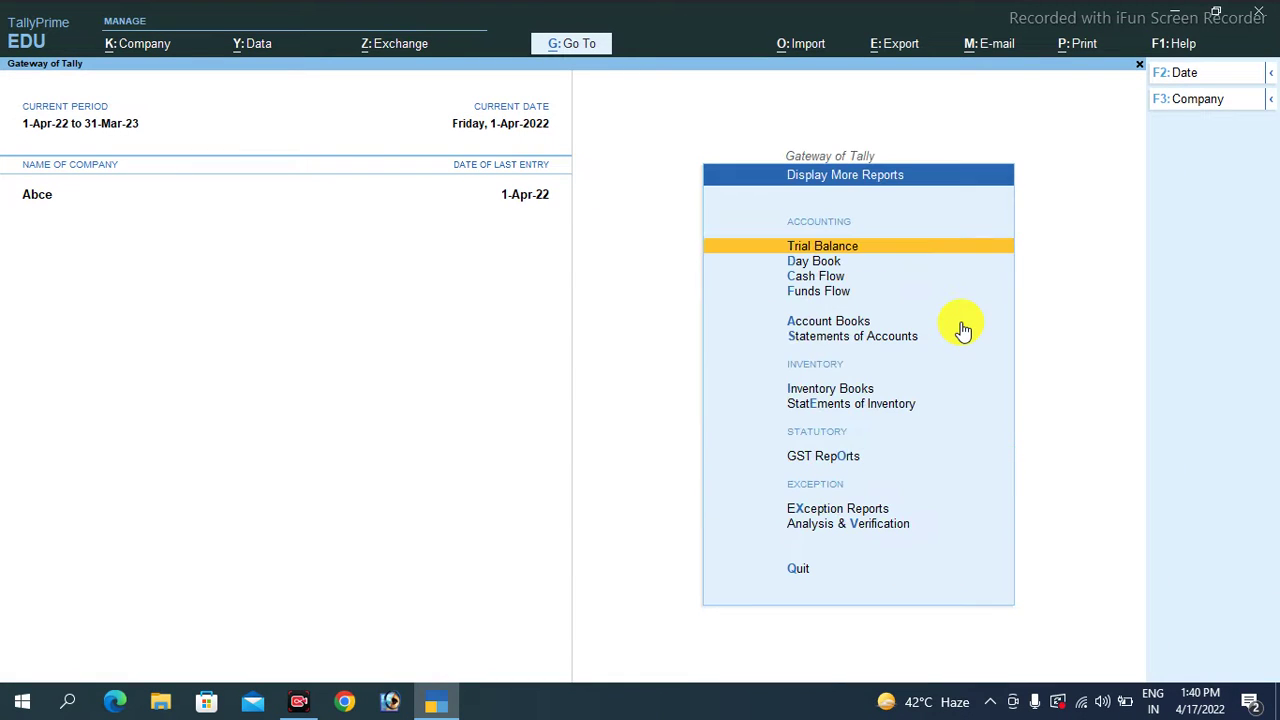
pyautogui.press('Down')
pyautogui.press('Down')
pyautogui.press('Down')
pyautogui.press('Down')
pyautogui.press('Down')
pyautogui.press('Return')
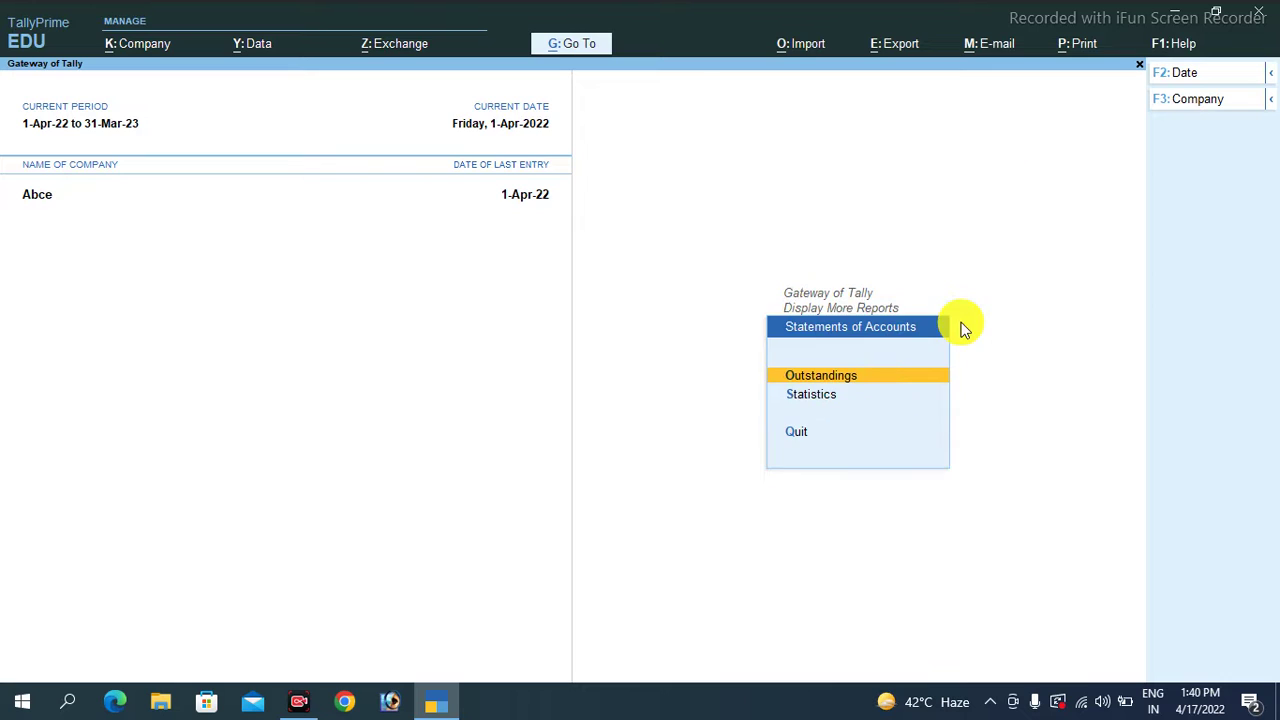
pyautogui.press('Return')
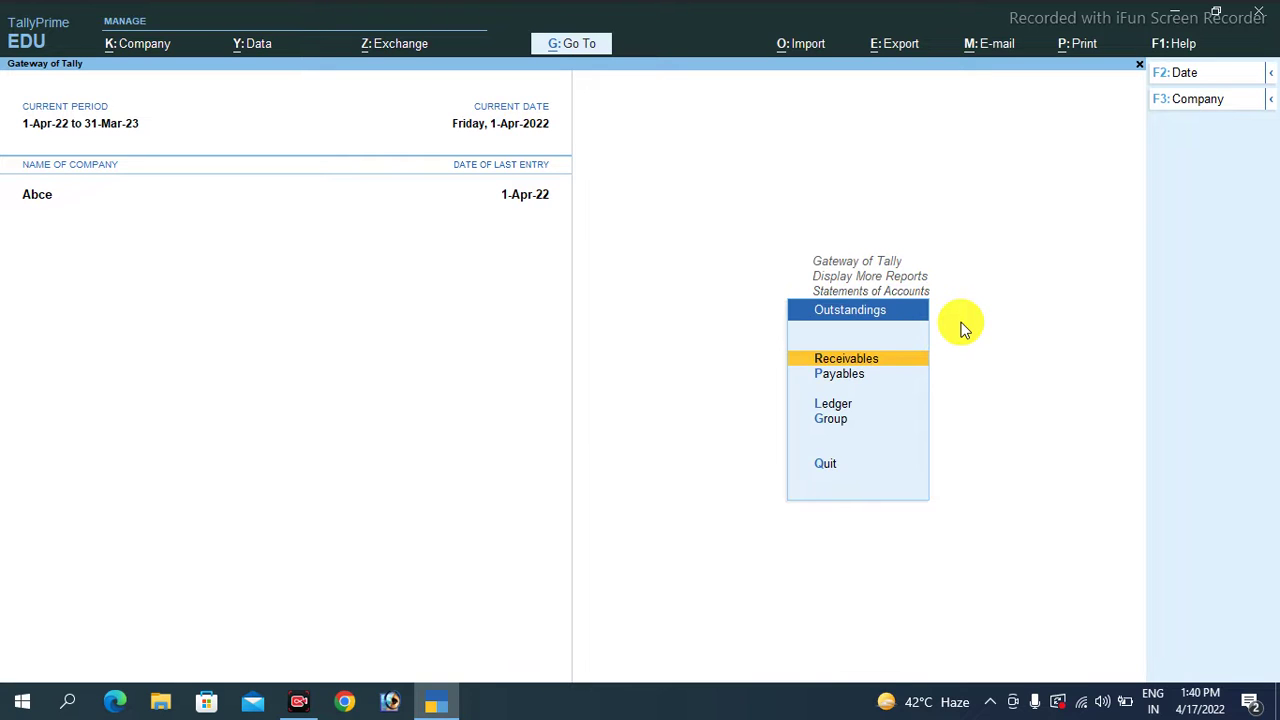
# Check the pending amounts of Bill1 and AdvBill1 in the customer's ledger outstandings and return to the Gateway of Tally.
pyautogui.press('Down')
pyautogui.press('Down')
pyautogui.press('Down')
pyautogui.press('Up')
pyautogui.press('Return')
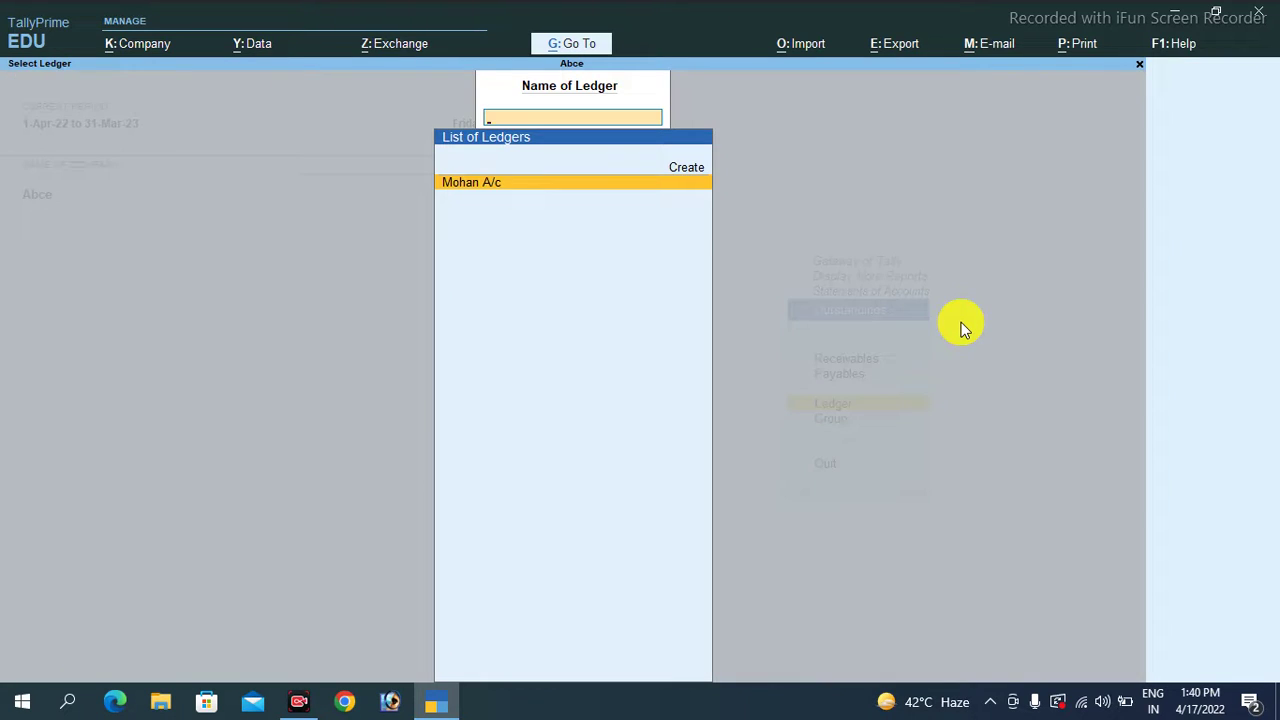
pyautogui.press('Return')
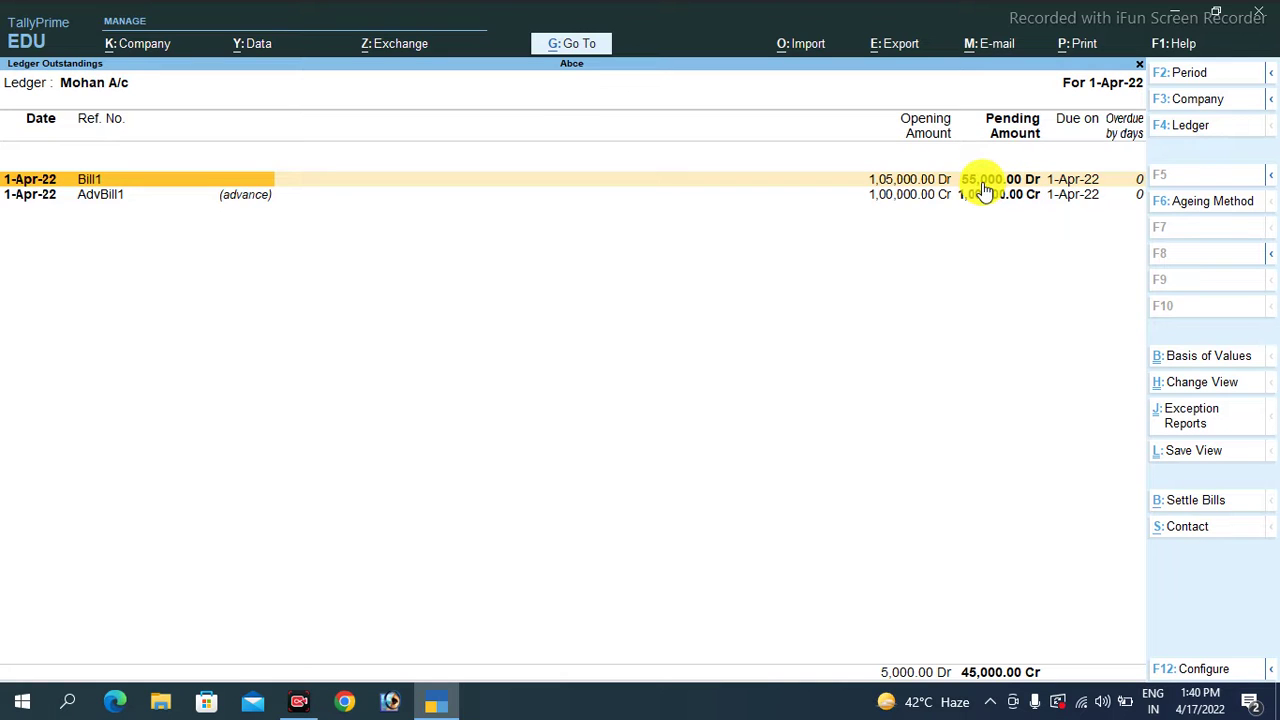
pyautogui.press('Escape')
pyautogui.press('Escape')
pyautogui.press('Escape')
pyautogui.press('Escape')
pyautogui.press('Escape')
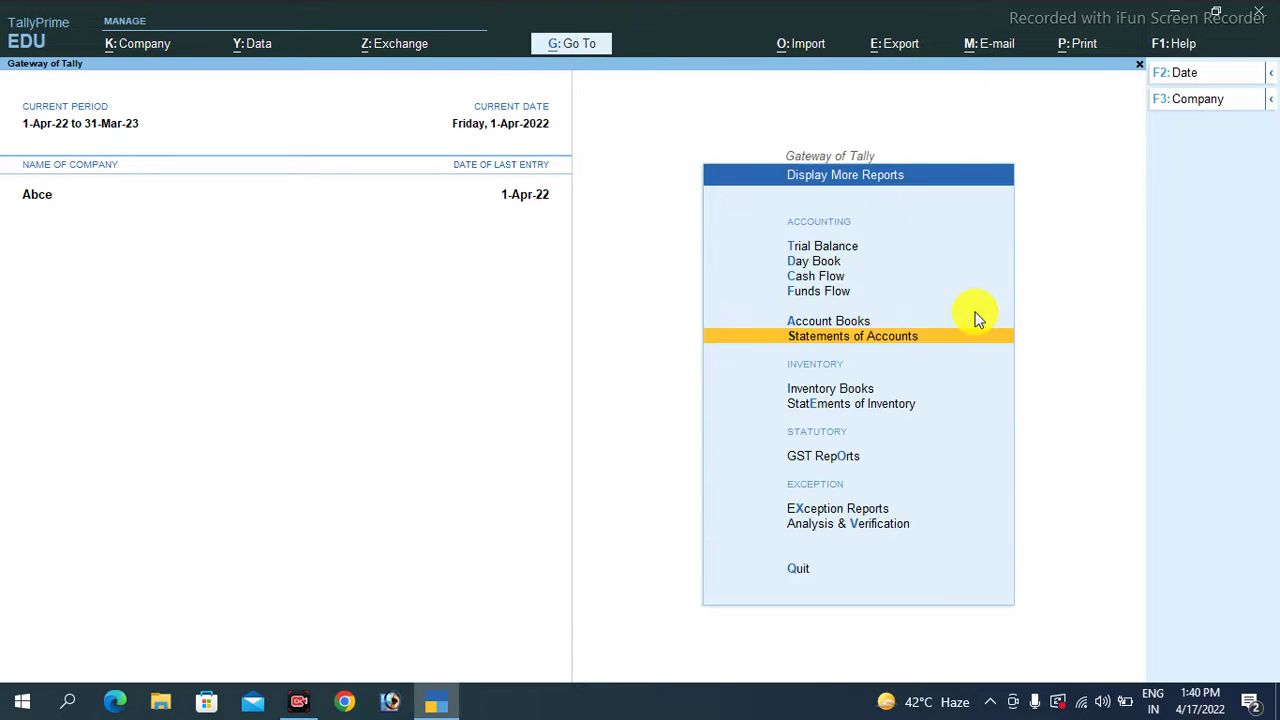
# Create another receipt voucher and credit the customer's ledger with 55,000.00.
pyautogui.press('Up')
pyautogui.press('Up')
pyautogui.press('Up')
pyautogui.press('Up')
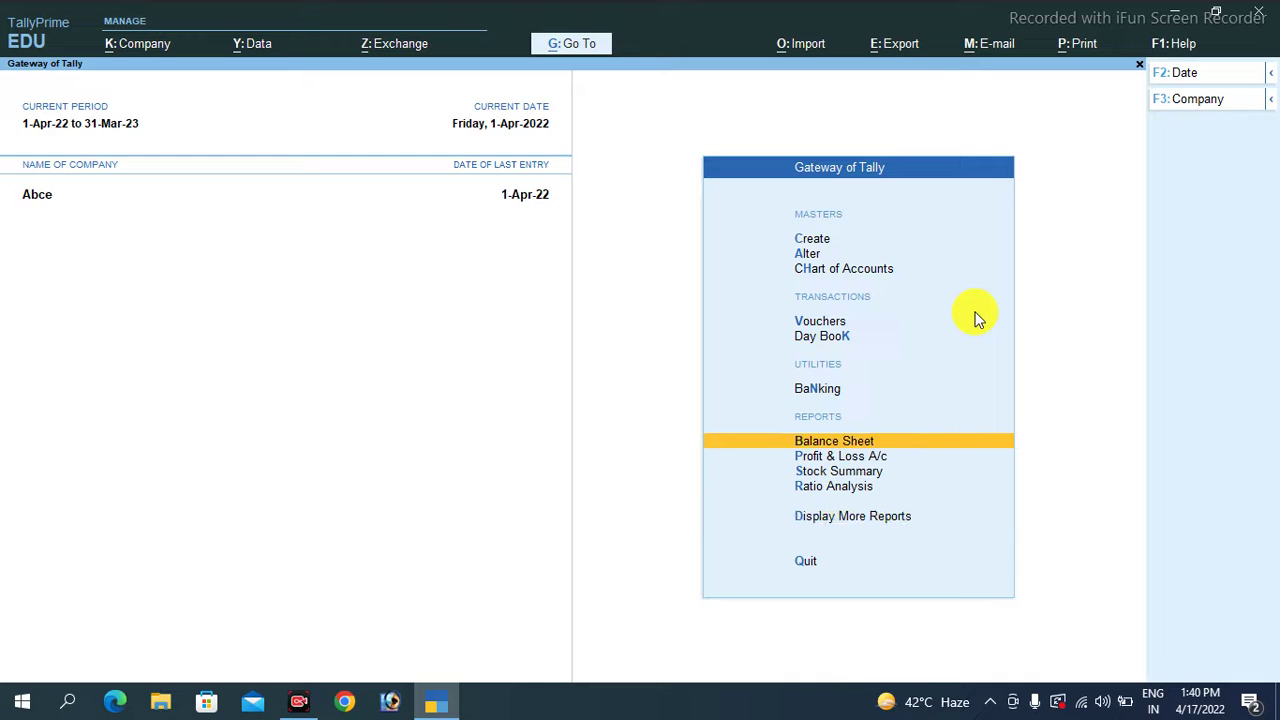
pyautogui.press('Up')
pyautogui.press('Up')
pyautogui.press('Up')
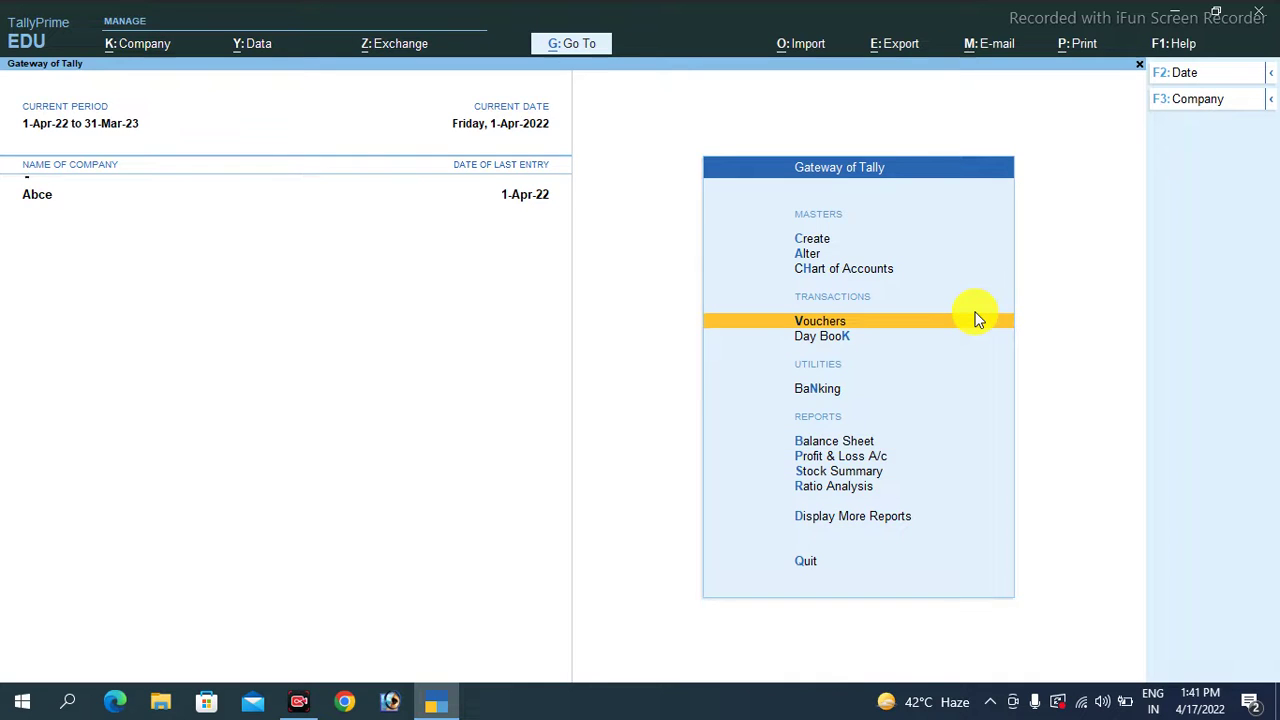
pyautogui.press('Return')
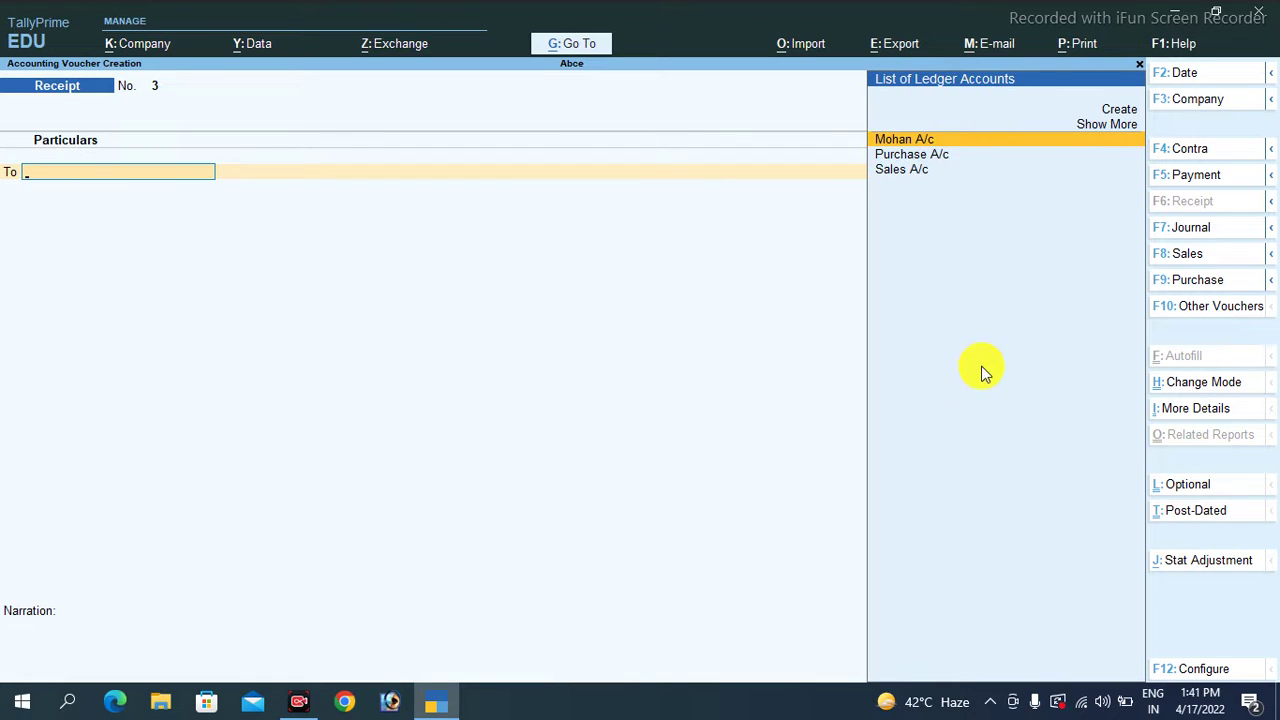
pyautogui.press('Return')
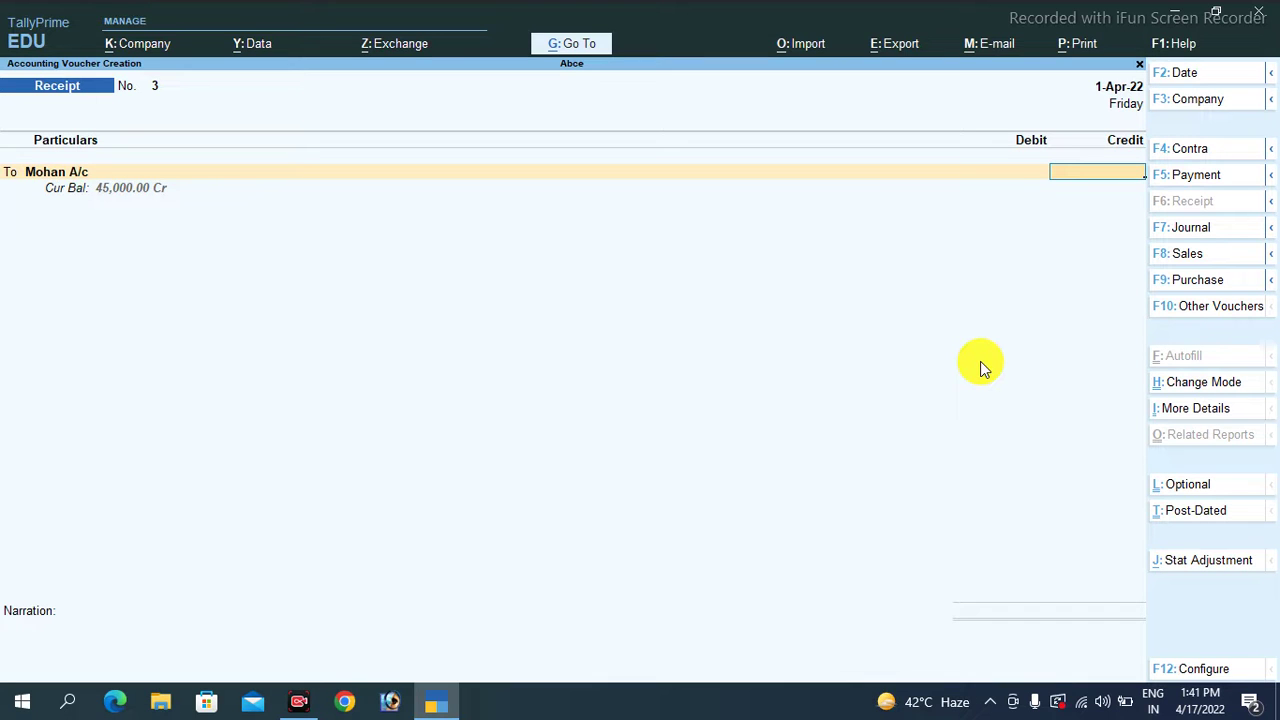
pyautogui.write('55000')
pyautogui.press('Return')
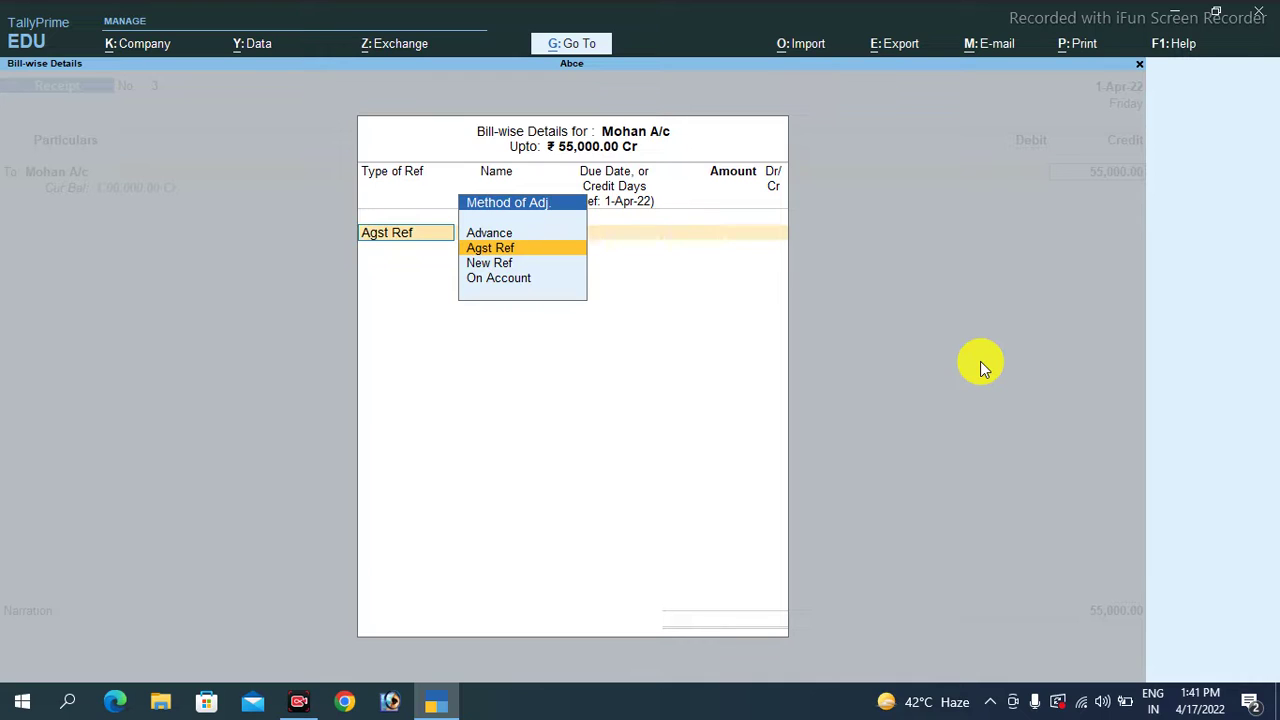
pyautogui.press('Return')
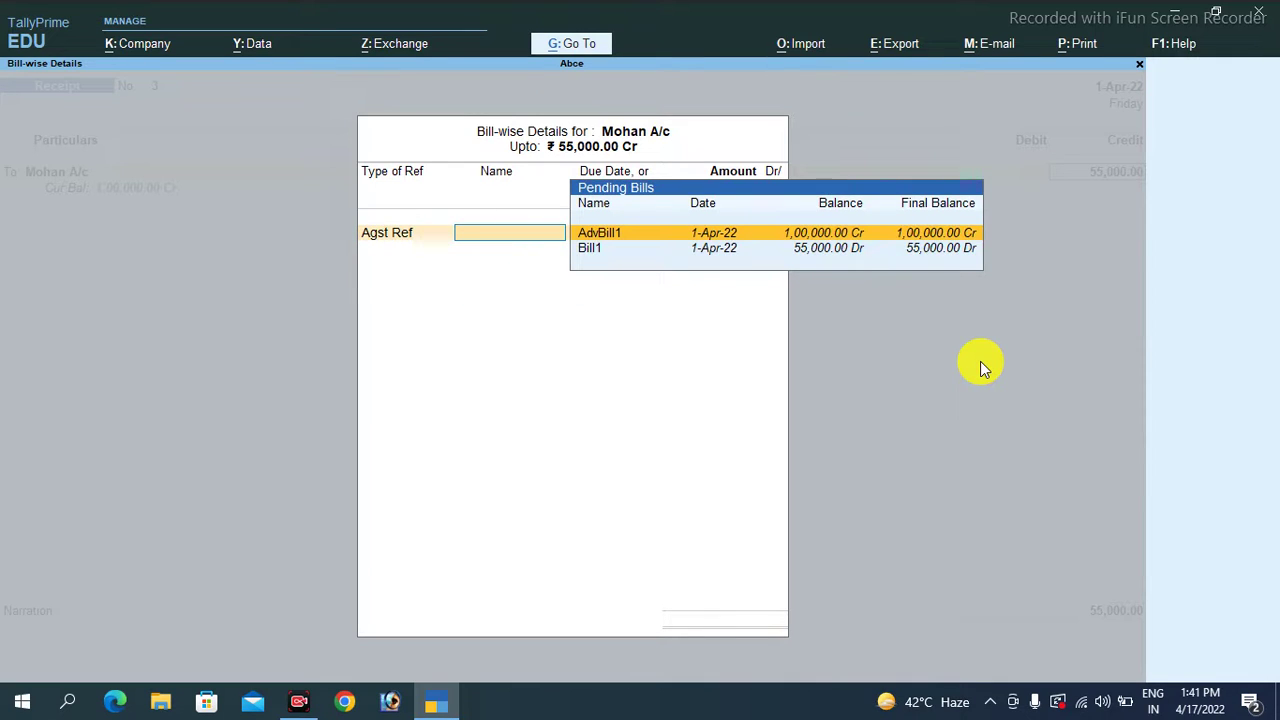
pyautogui.press('Down')
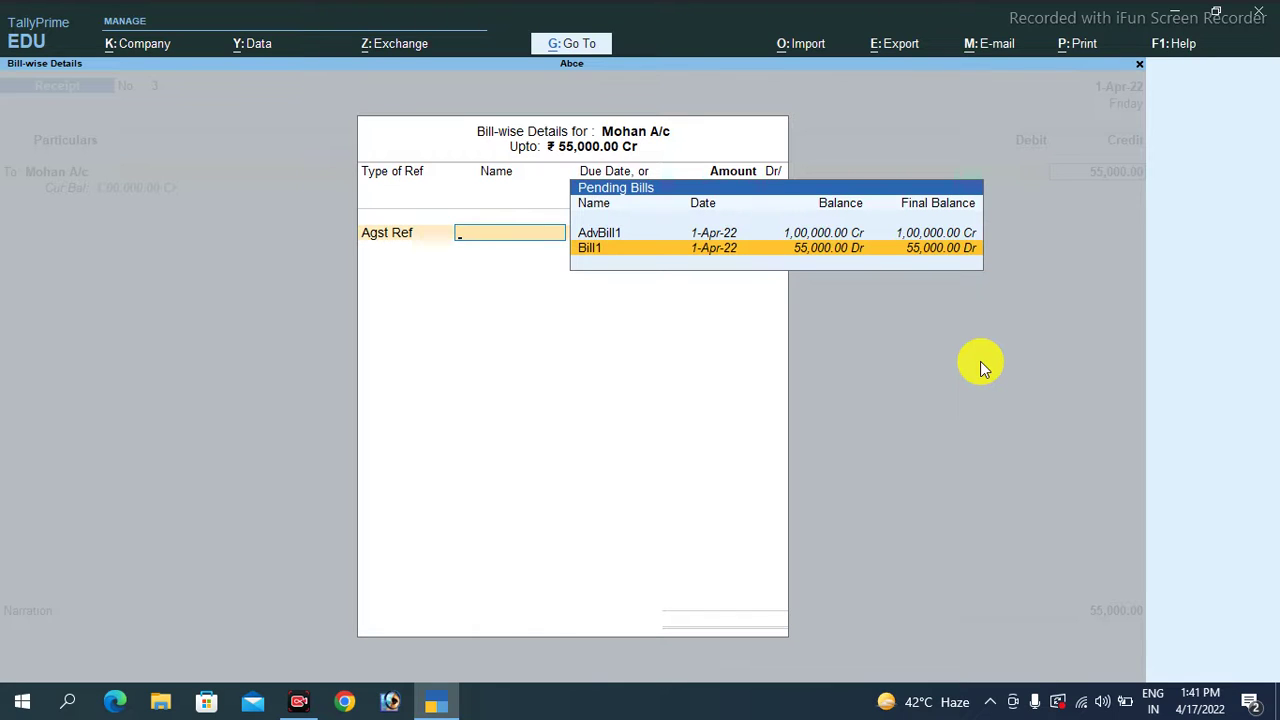
pyautogui.press('BackSpace')
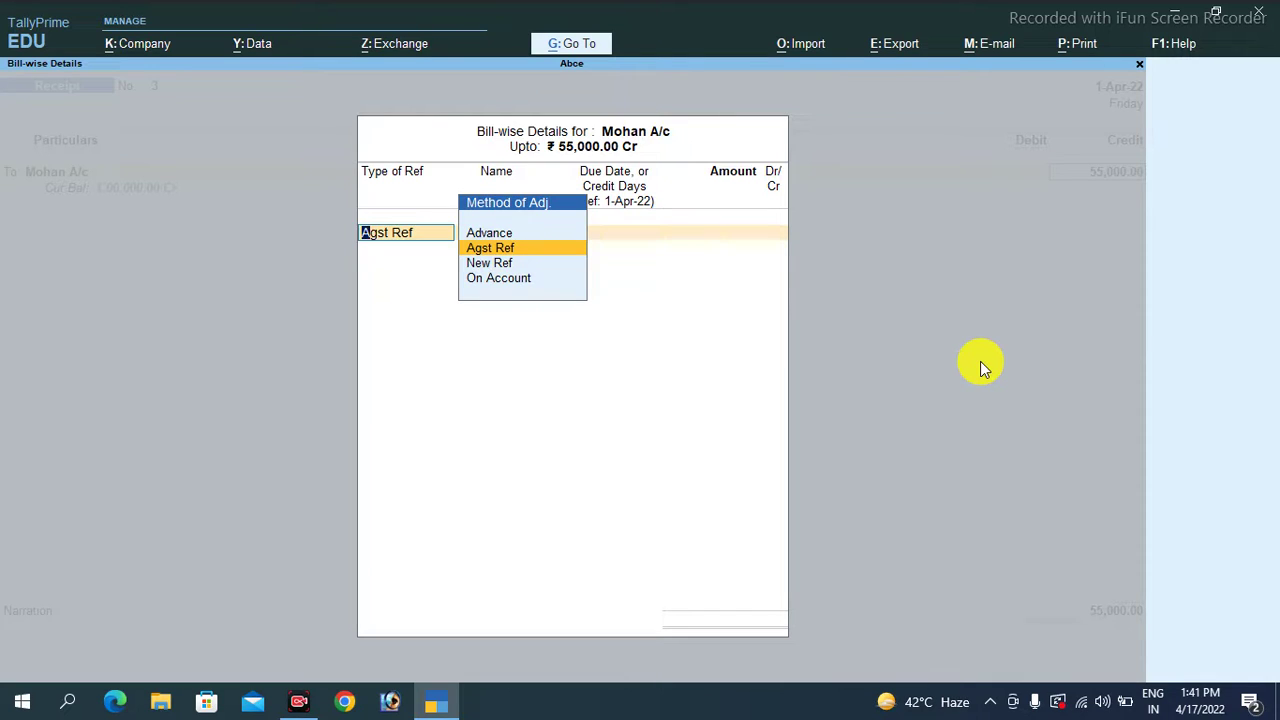
# Allocate the full 55,000.00 Cr as On Account in the bill-wise details.
pyautogui.press('Down')
pyautogui.press('Down')
pyautogui.press('Return')
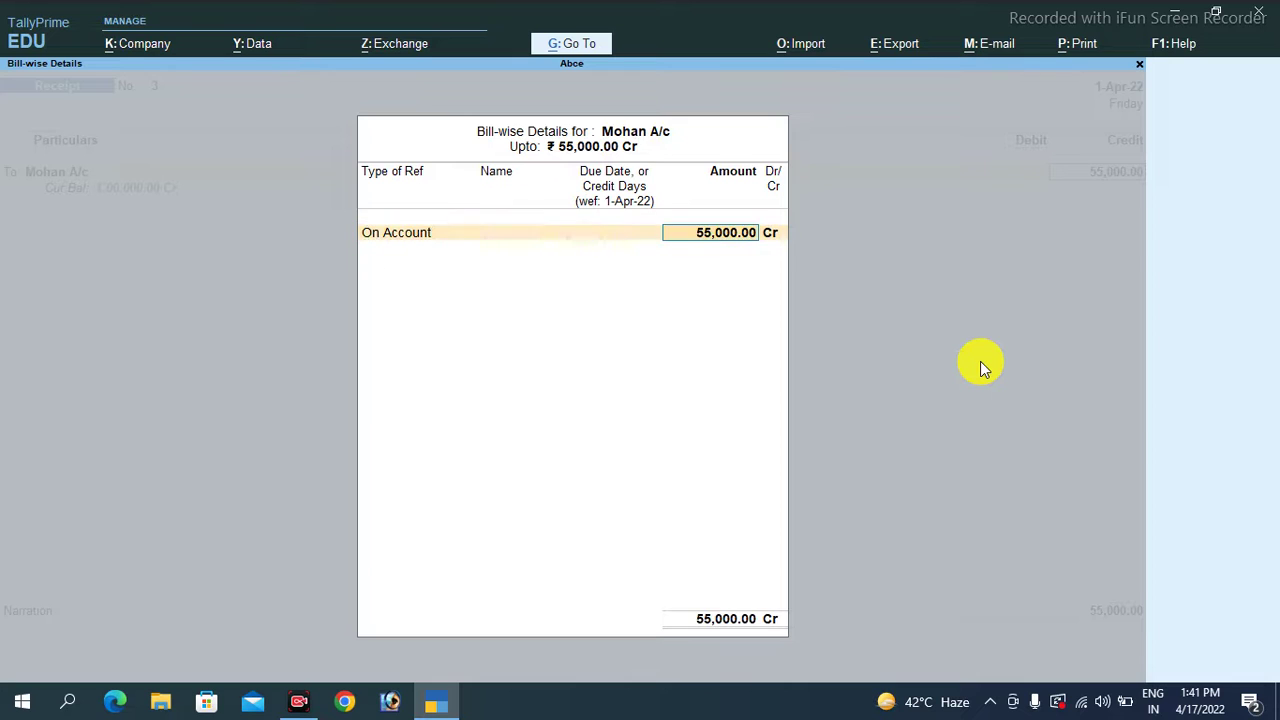
pyautogui.press('Return')
pyautogui.press('Return')
# Debit Cash with 55,000.00, save the receipt voucher without a narration and return to the Gateway of Tally.
pyautogui.press('Return')
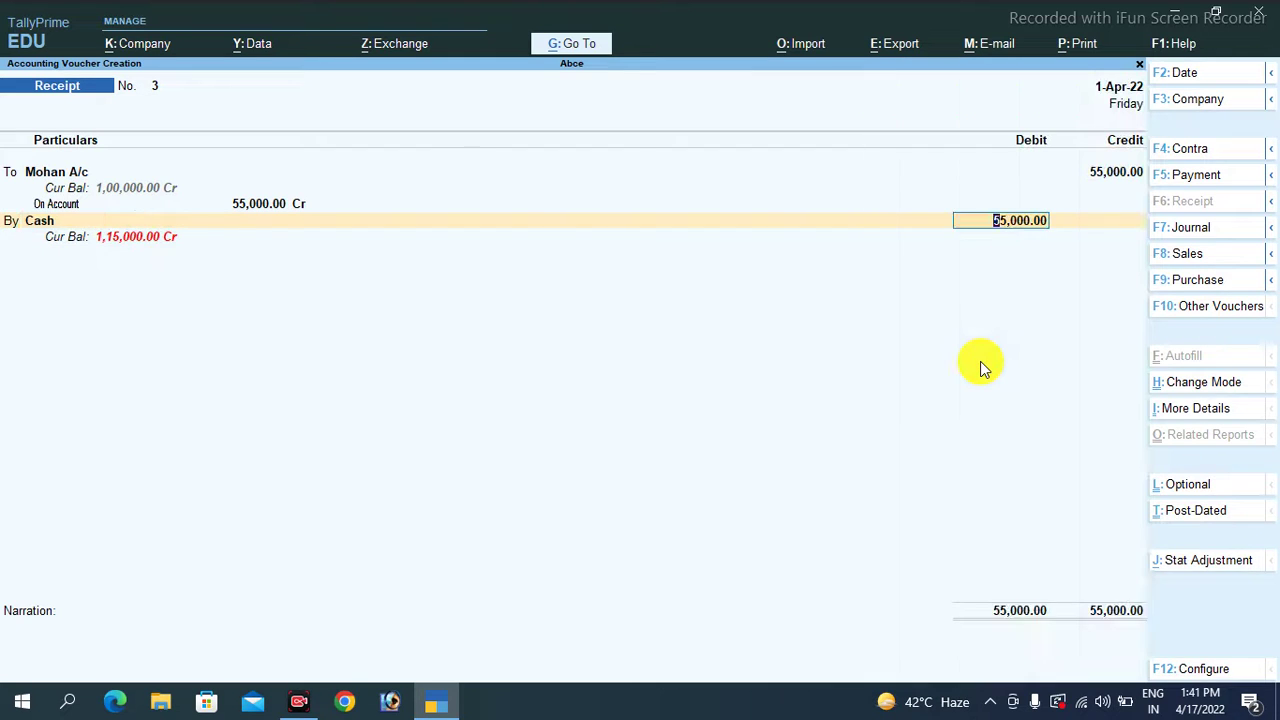
pyautogui.press('Return')
pyautogui.press('Return')
pyautogui.press('Return')
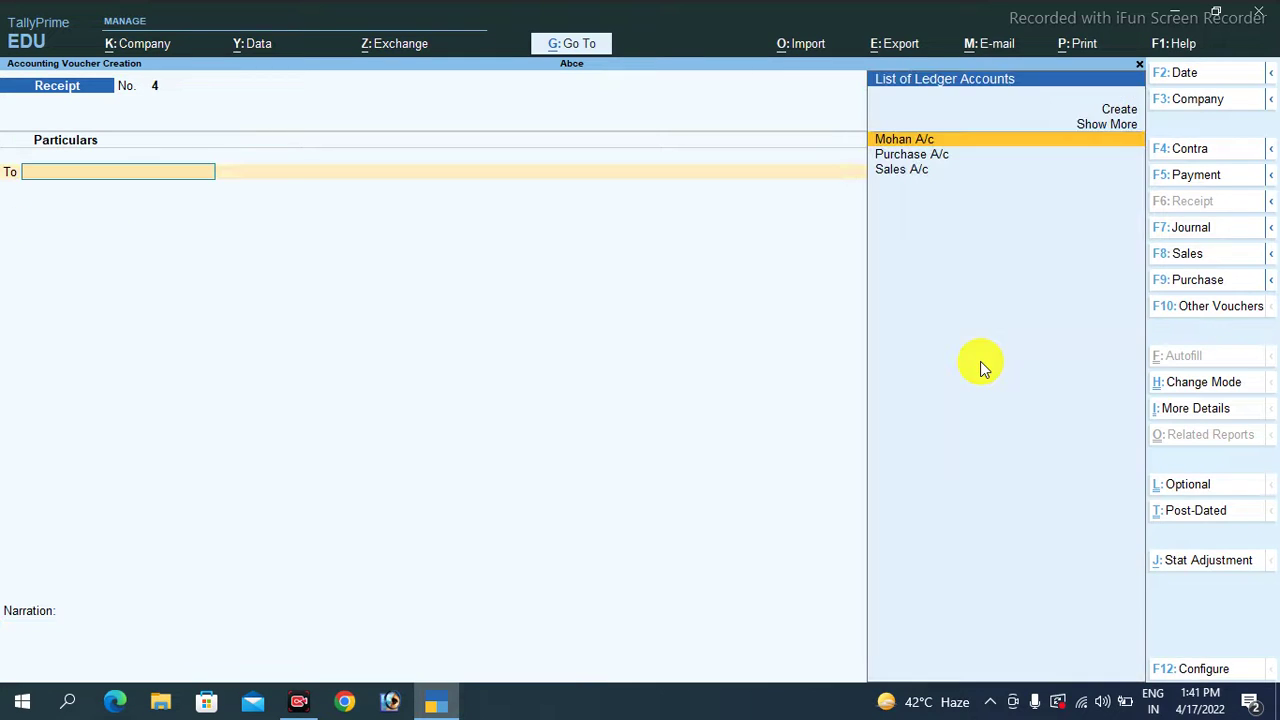
pyautogui.press('Escape')
pyautogui.press('Return')
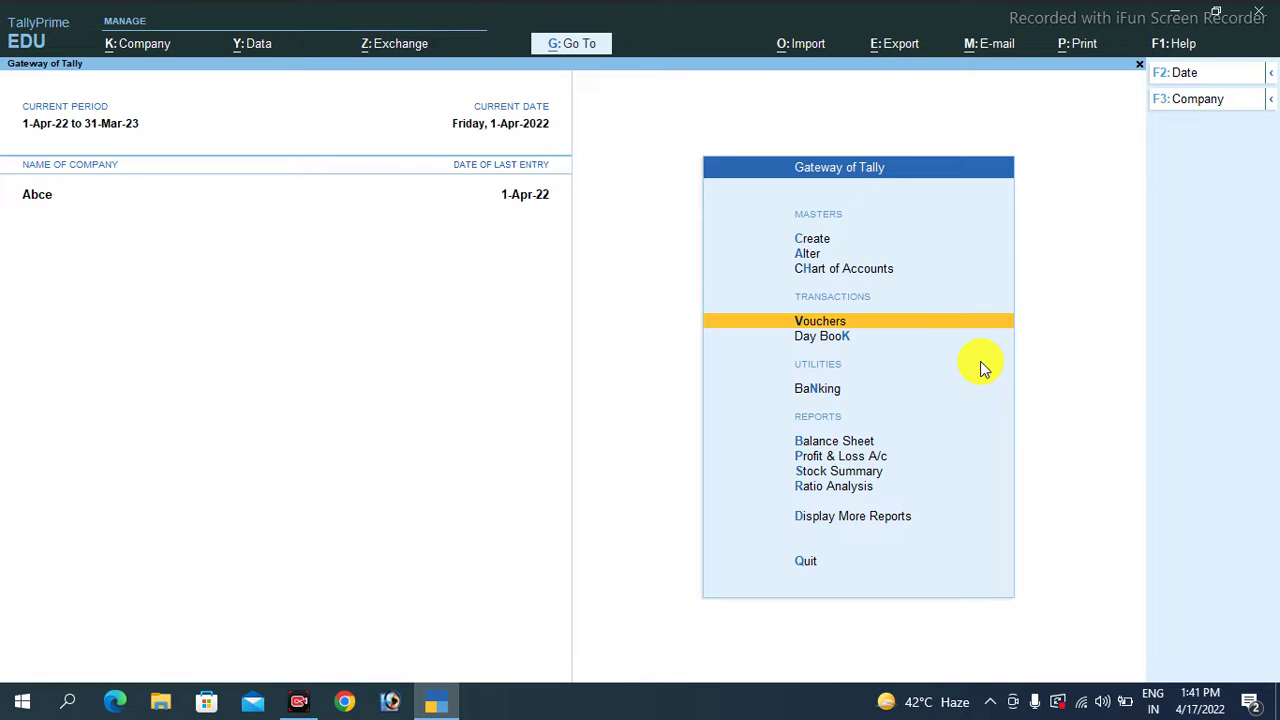
# Go back to the Outstandings reports under Statements of Accounts to check the bills after the On Account receipt.
pyautogui.press('Down')
pyautogui.press('Down')
pyautogui.press('Down')
pyautogui.press('Down')
pyautogui.press('Down')
pyautogui.press('Down')
pyautogui.press('Down')
pyautogui.press('Return')
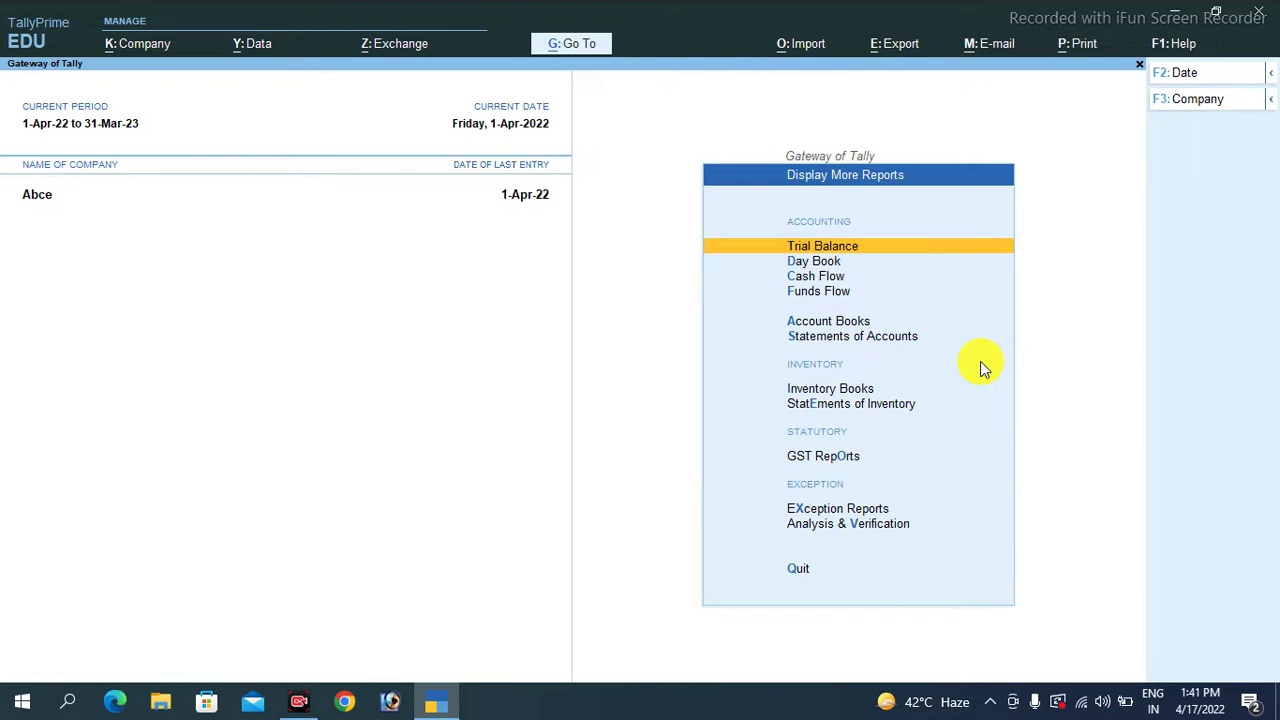
pyautogui.press('Down')
pyautogui.press('Down')
pyautogui.press('Down')
pyautogui.press('Down')
pyautogui.press('Down')
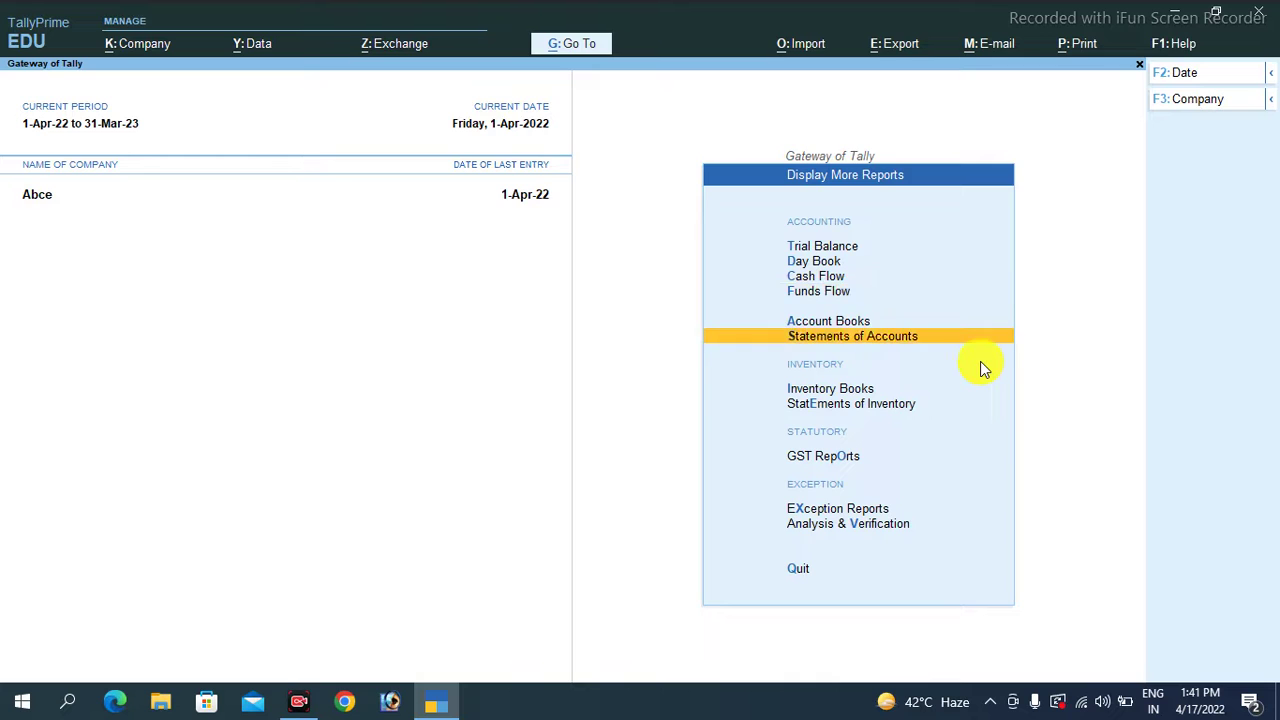
pyautogui.press('Return')
pyautogui.press('Return')
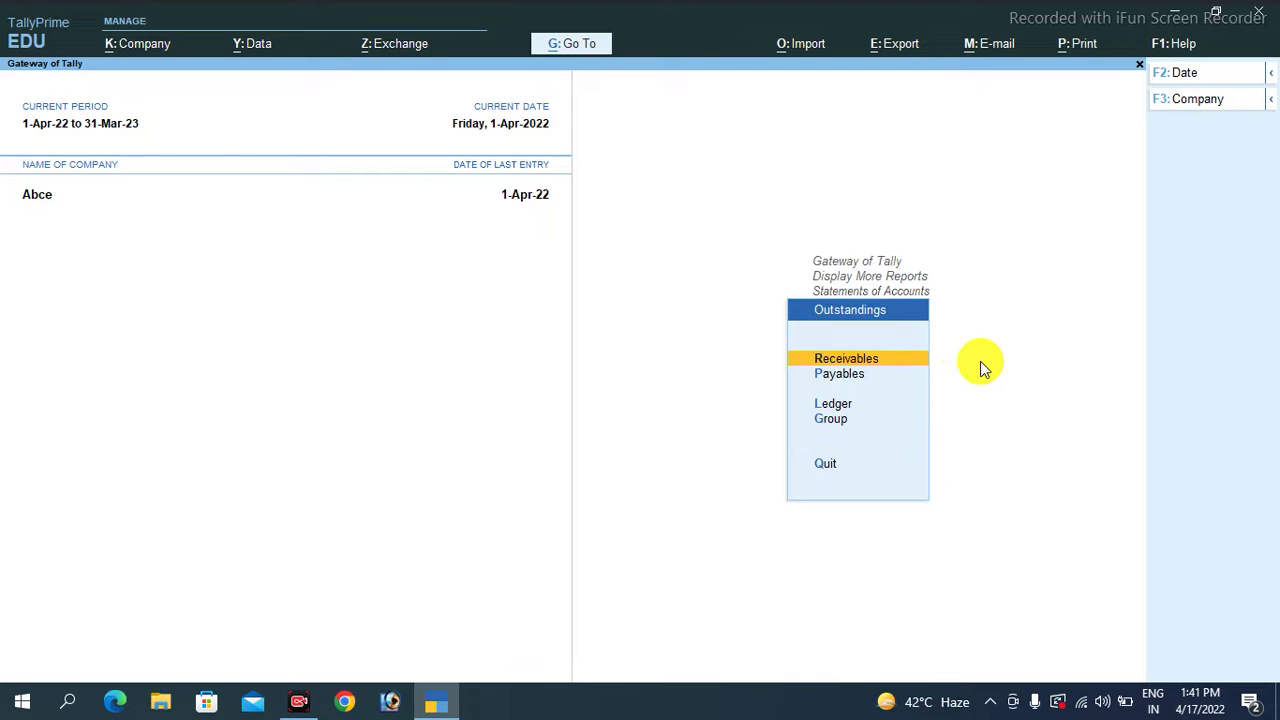
# Compare the Bill1, AdvBill1 and On Account amounts in the customer's ledger outstandings, then leave the report.
pyautogui.press('Down')
pyautogui.press('Down')
pyautogui.press('Return')
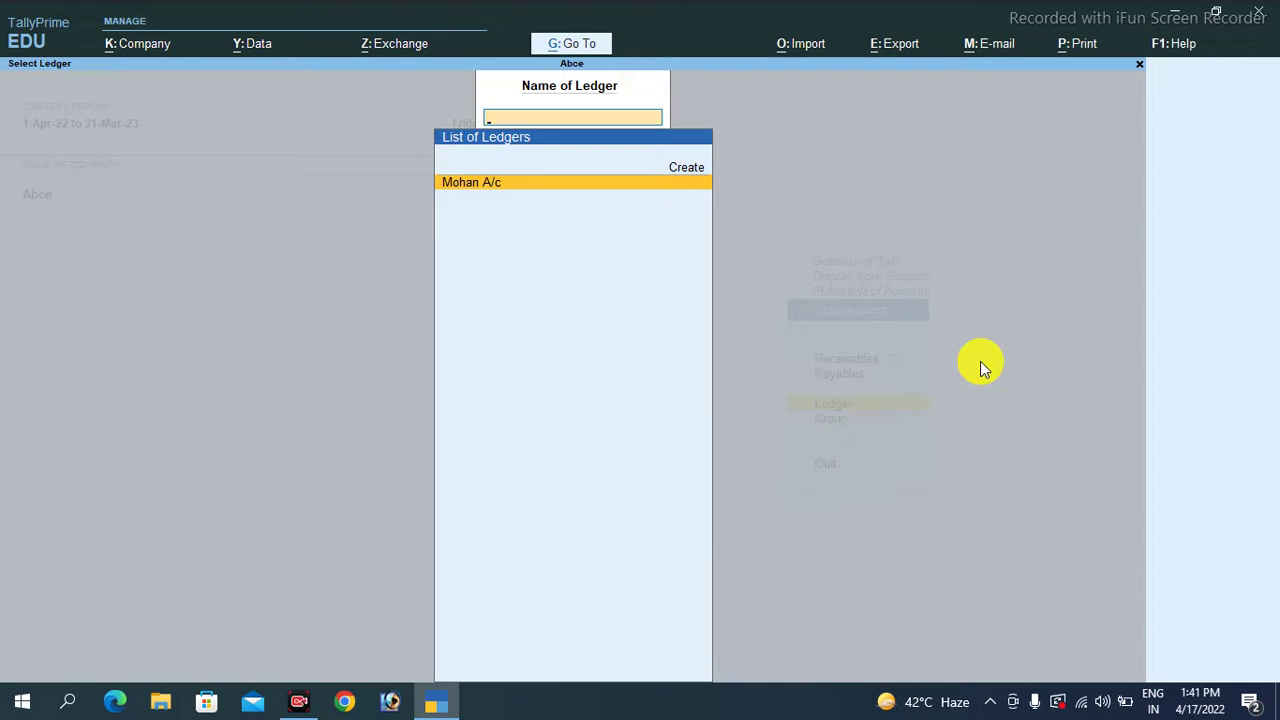
pyautogui.press('Return')
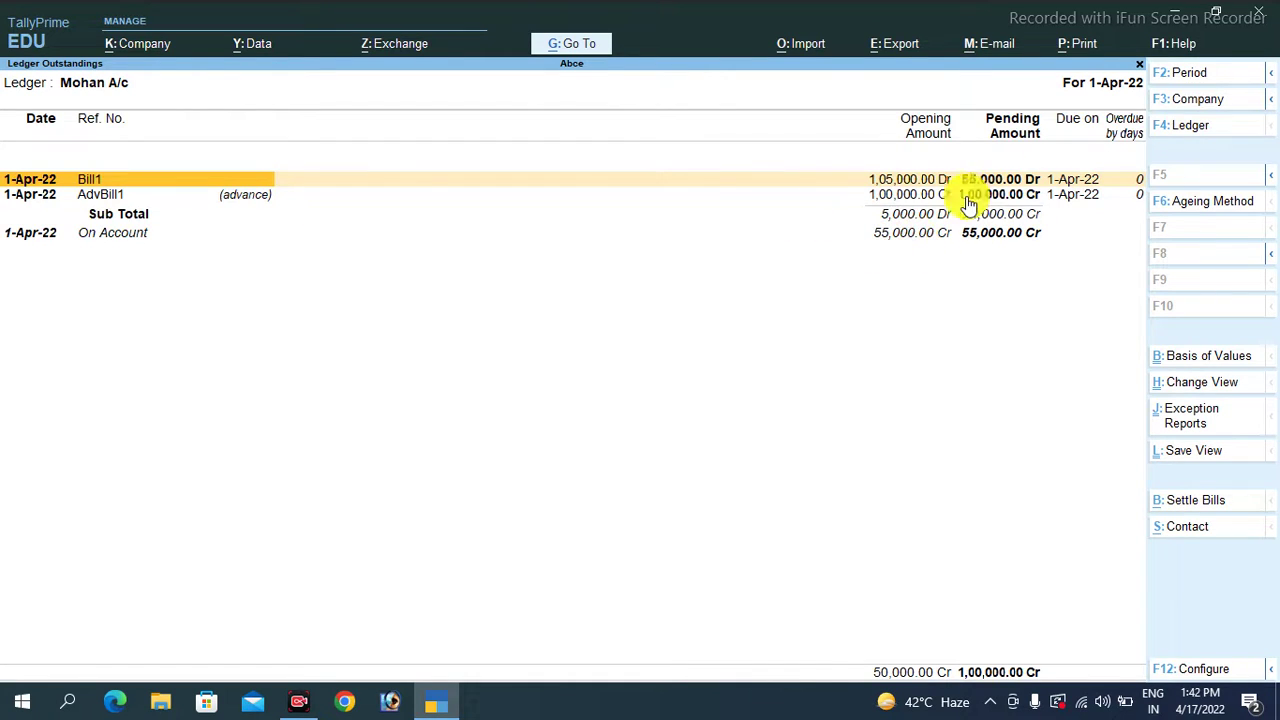
pyautogui.press('Escape')
pyautogui.press('Escape')
pyautogui.press('Escape')
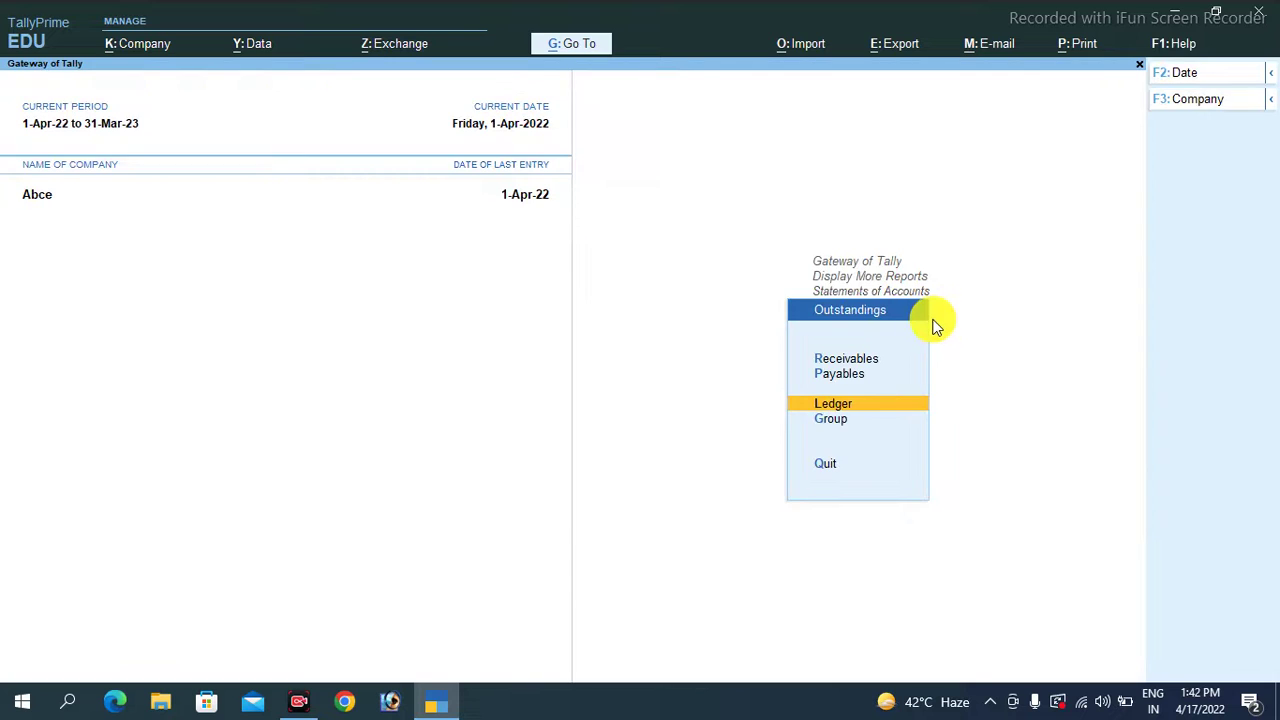
# Leave the Outstandings reports and reopen the previously saved 55,000.00 receipt voucher for alteration.
pyautogui.press('Escape')
pyautogui.press('Escape')
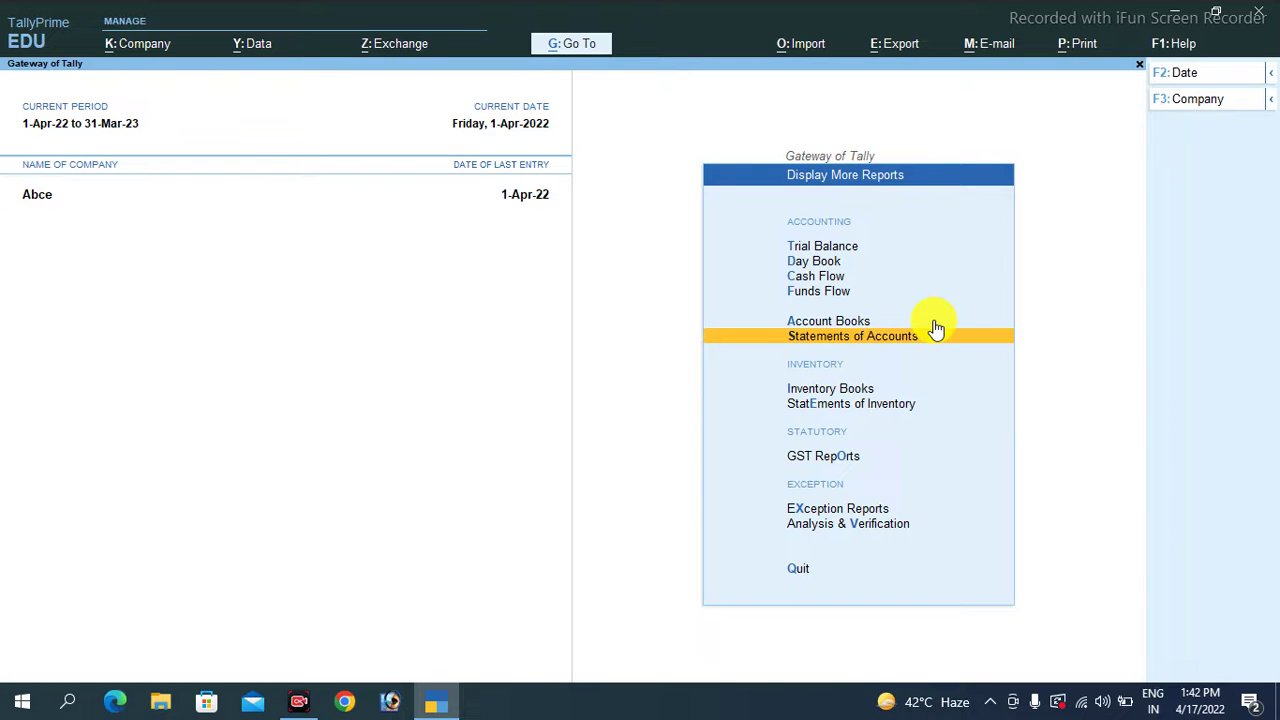
pyautogui.press('Escape')
pyautogui.press('Up')
pyautogui.press('Up')
pyautogui.press('Up')
pyautogui.press('Up')
pyautogui.press('Up')
pyautogui.press('Up')
pyautogui.press('Up')
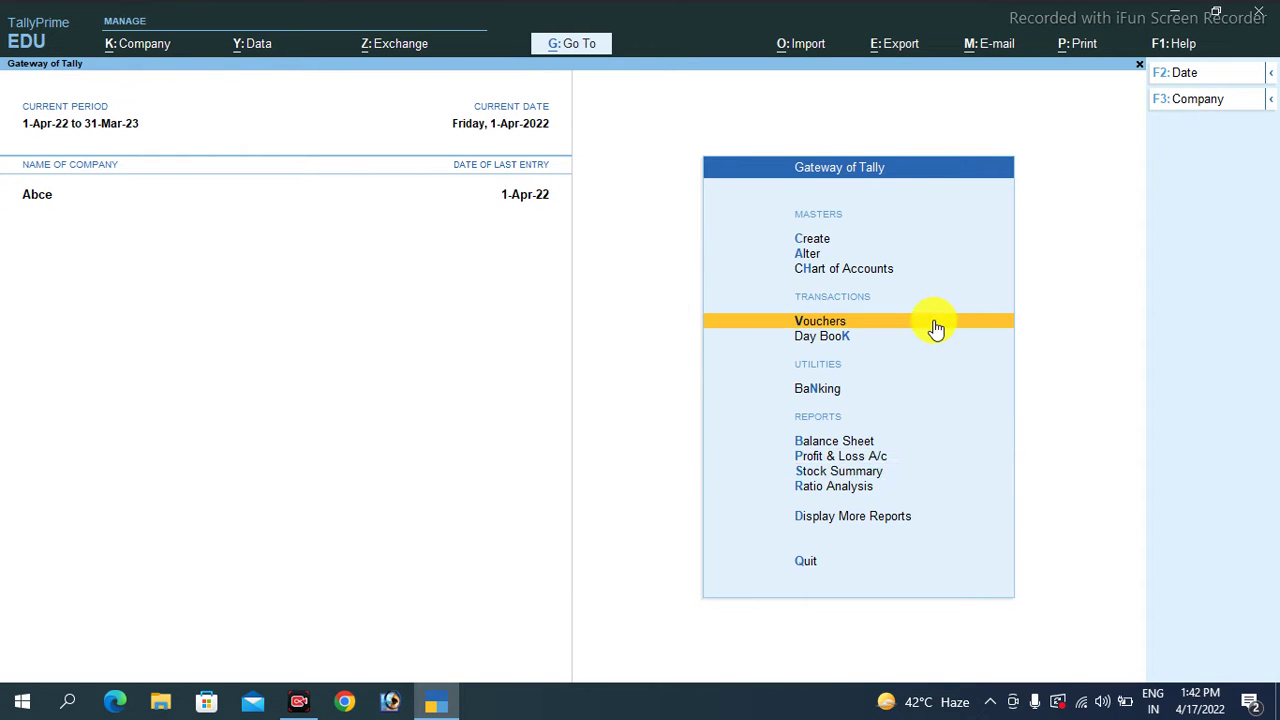
pyautogui.press('Return')
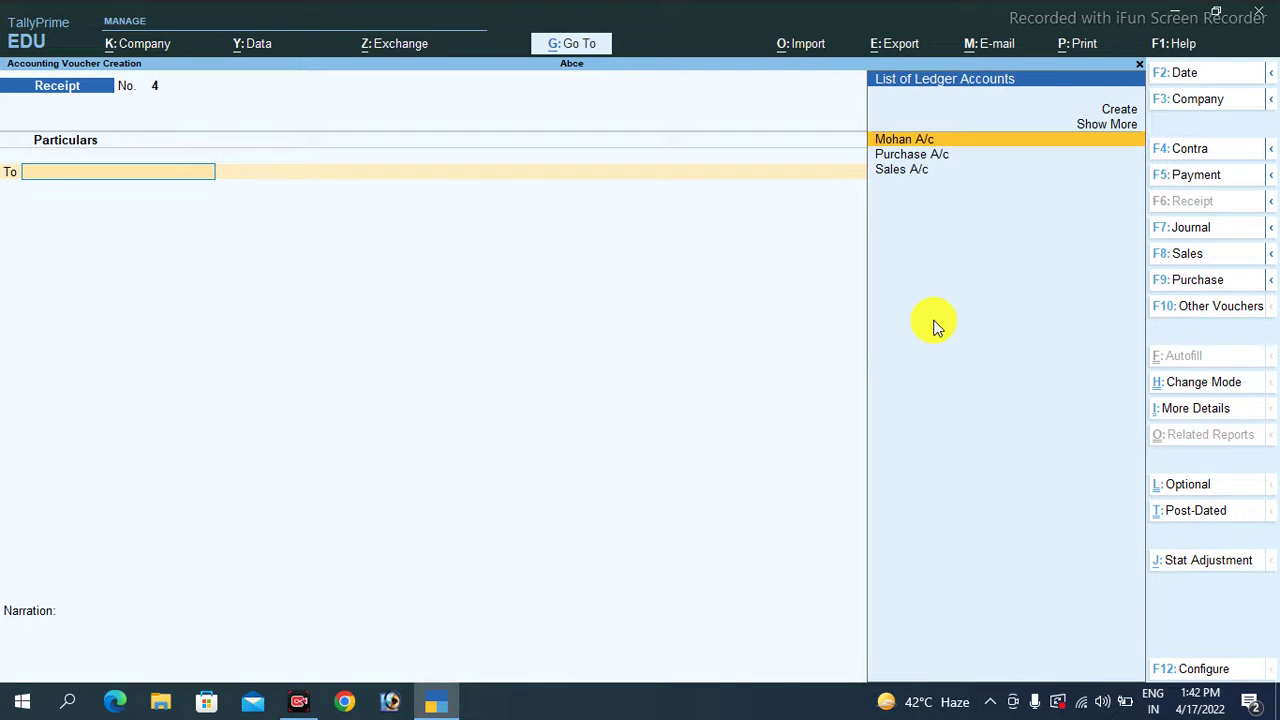
pyautogui.press('pageup')
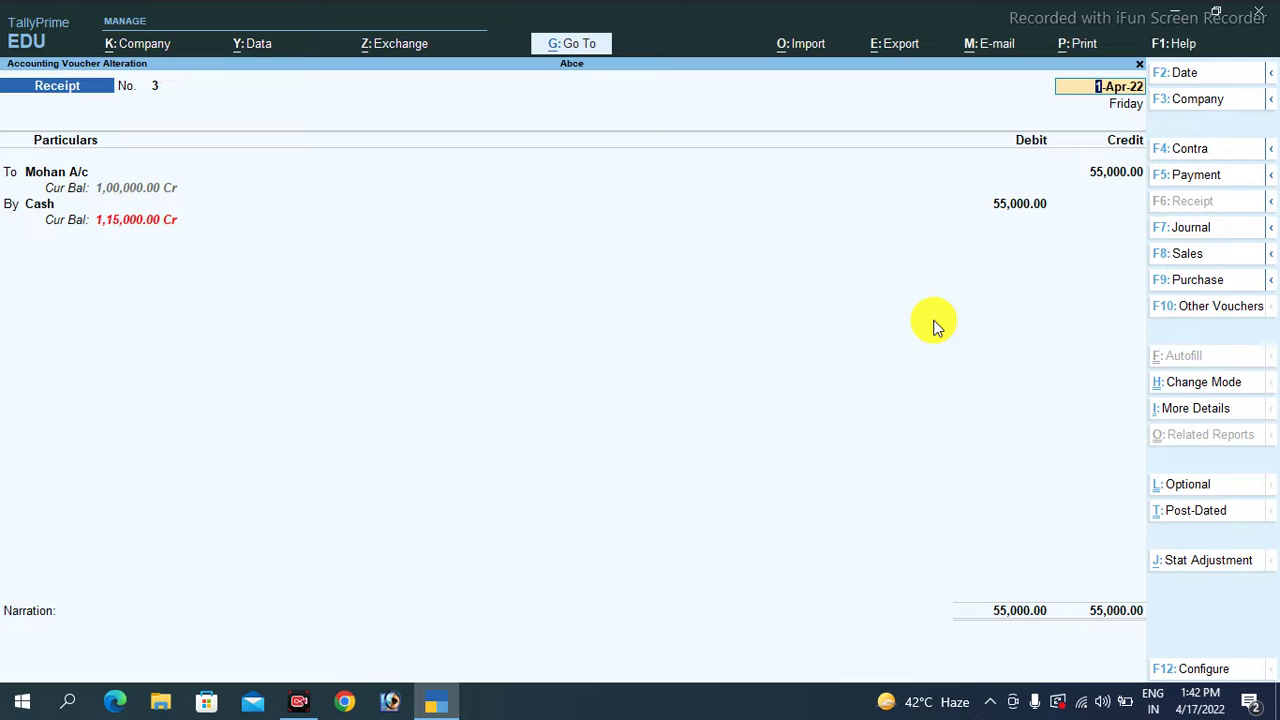
# Set the customer's bill-wise allocation in the receipt to Agst Ref against the pending Bill1.
pyautogui.press('Return')
pyautogui.press('Return')
pyautogui.press('Return')
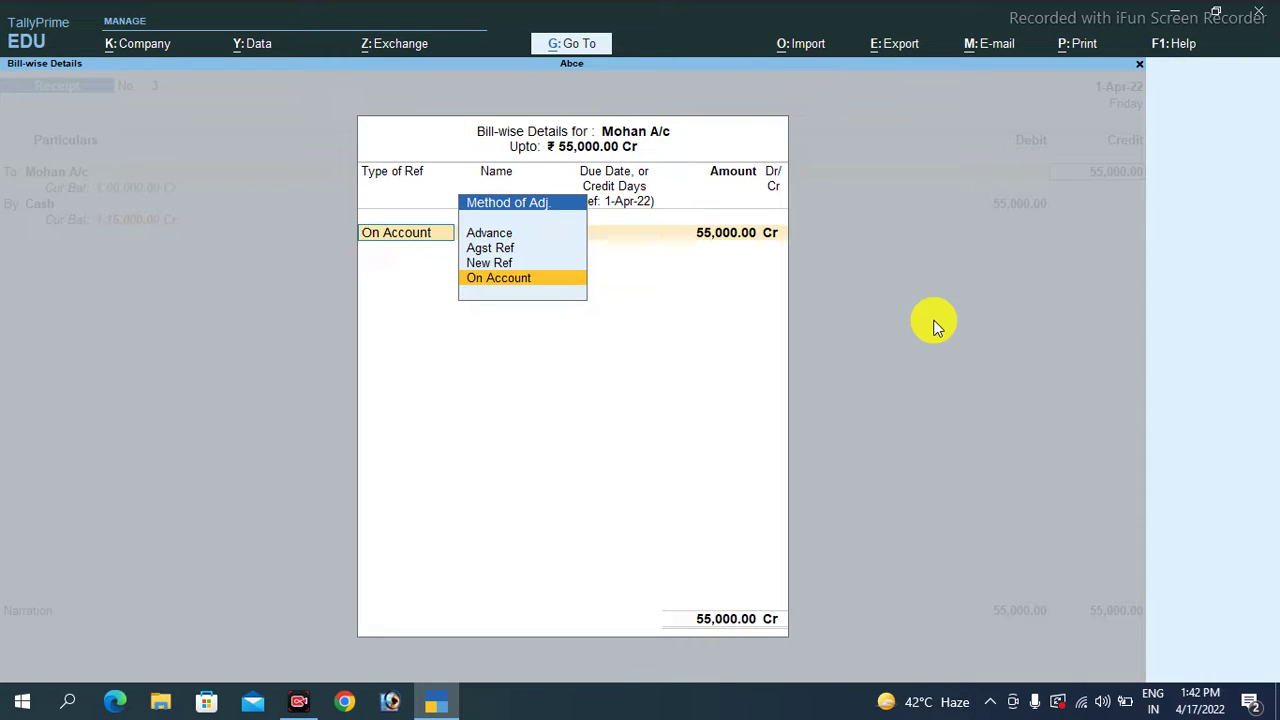
pyautogui.press('Up')
pyautogui.press('Up')
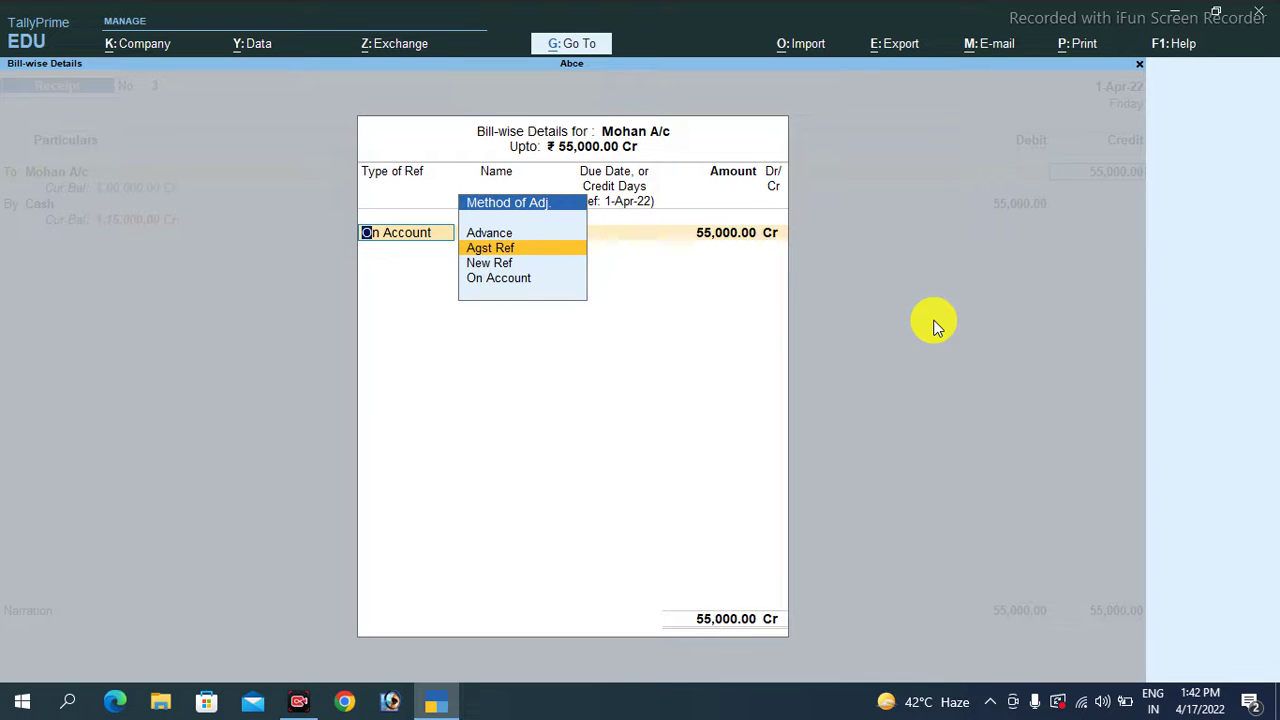
pyautogui.press('Return')
pyautogui.press('Down')
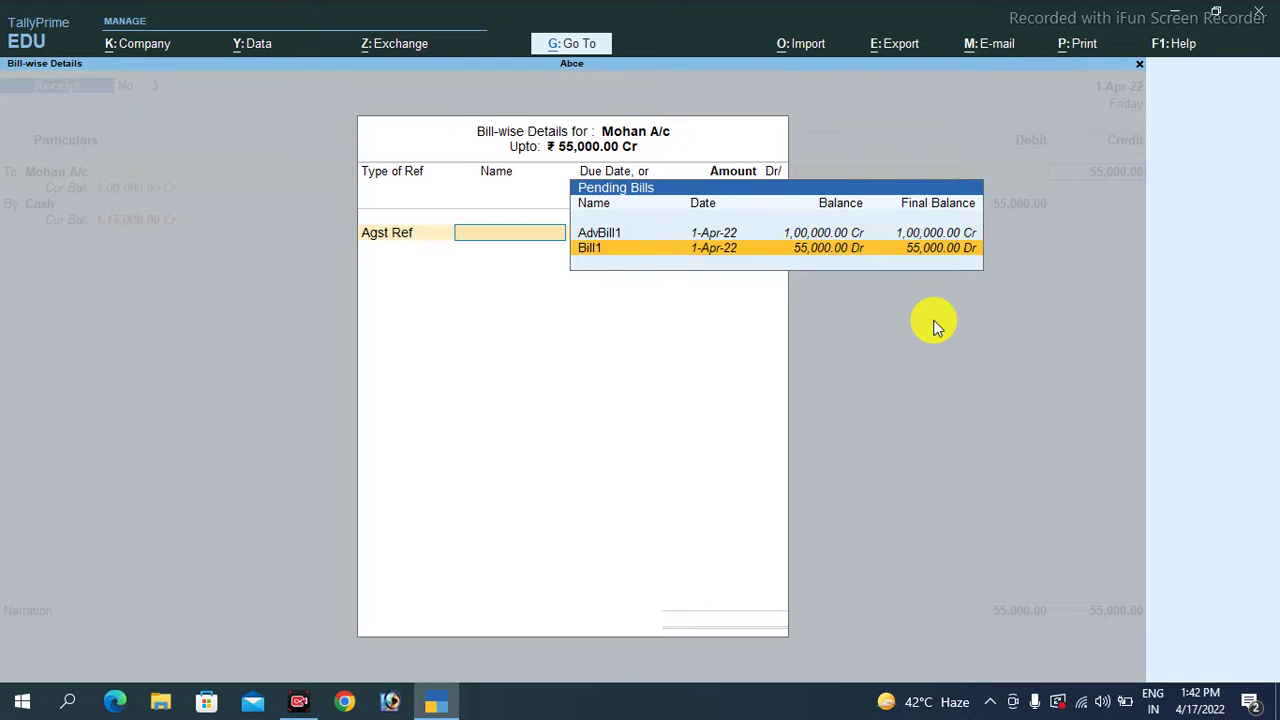
pyautogui.press('Return')
pyautogui.press('Return')
# Accept the remaining receipt entries, save the altered voucher without a narration and return to the Gateway of Tally.
pyautogui.press('Return')
pyautogui.press('Return')
pyautogui.press('Return')
pyautogui.press('Return')
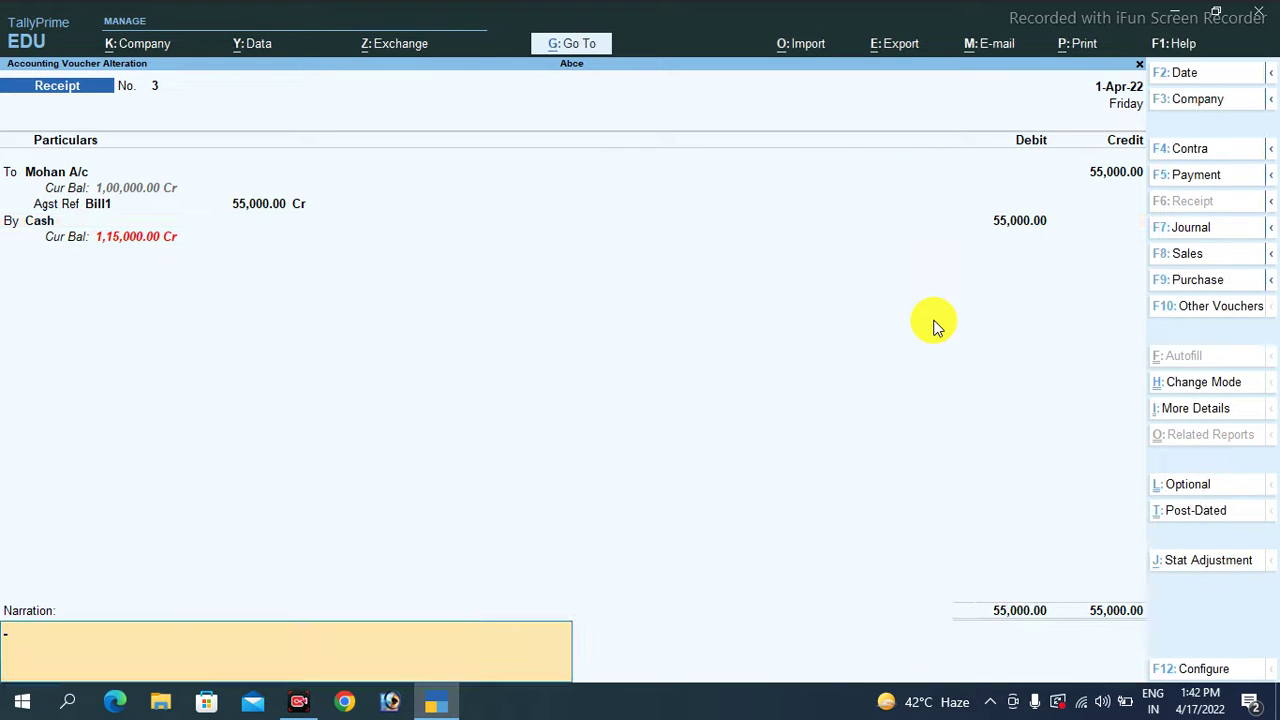
pyautogui.press('Return')
pyautogui.press('Return')
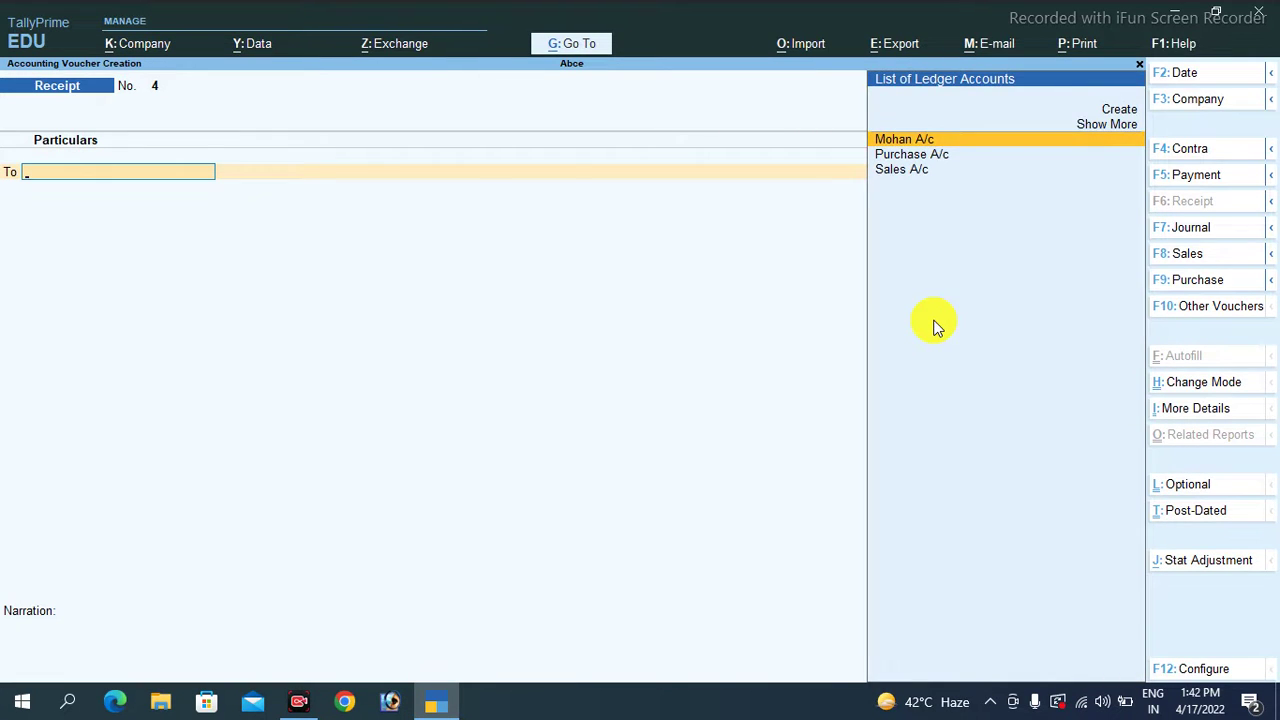
pyautogui.press('Escape')
pyautogui.press('Return')
# Open the Outstandings reports under Statements of Accounts to review the bills after altering the receipt.
pyautogui.press('Down')
pyautogui.press('Down')
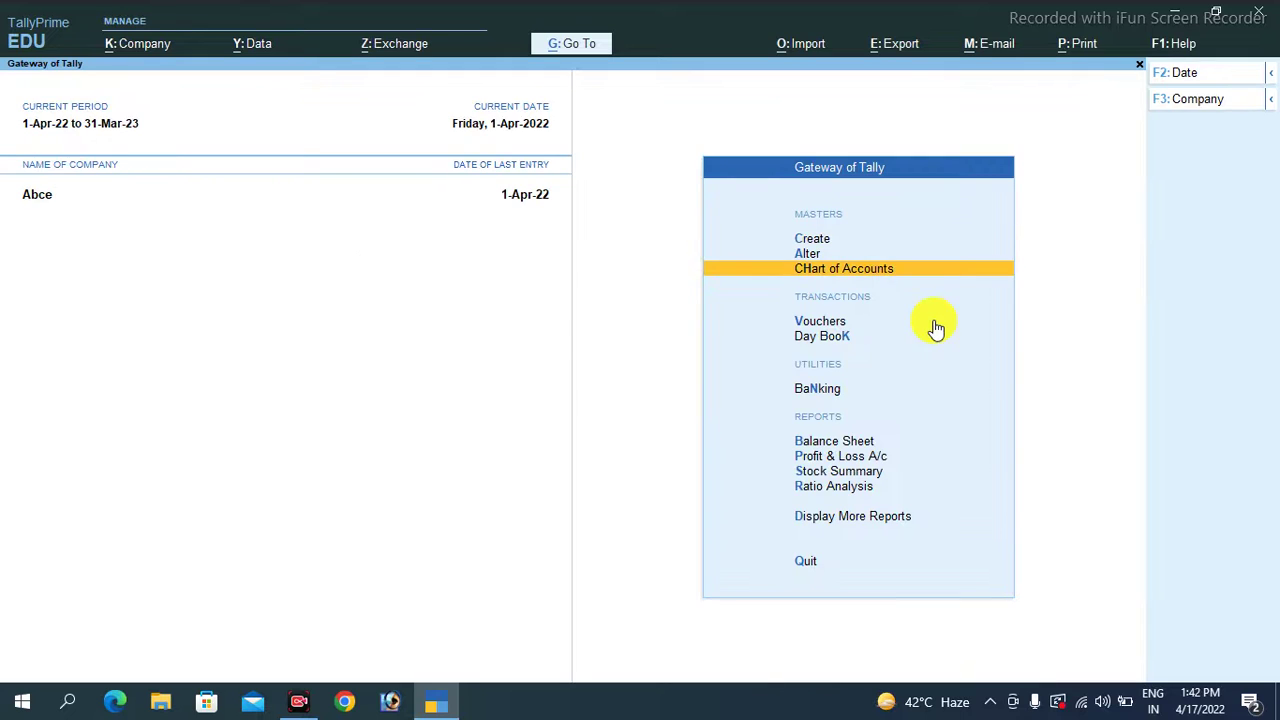
pyautogui.press('Down')
pyautogui.press('Down')
pyautogui.press('Down')
pyautogui.press('Down')
pyautogui.press('Down')
pyautogui.press('Down')
pyautogui.press('Return')
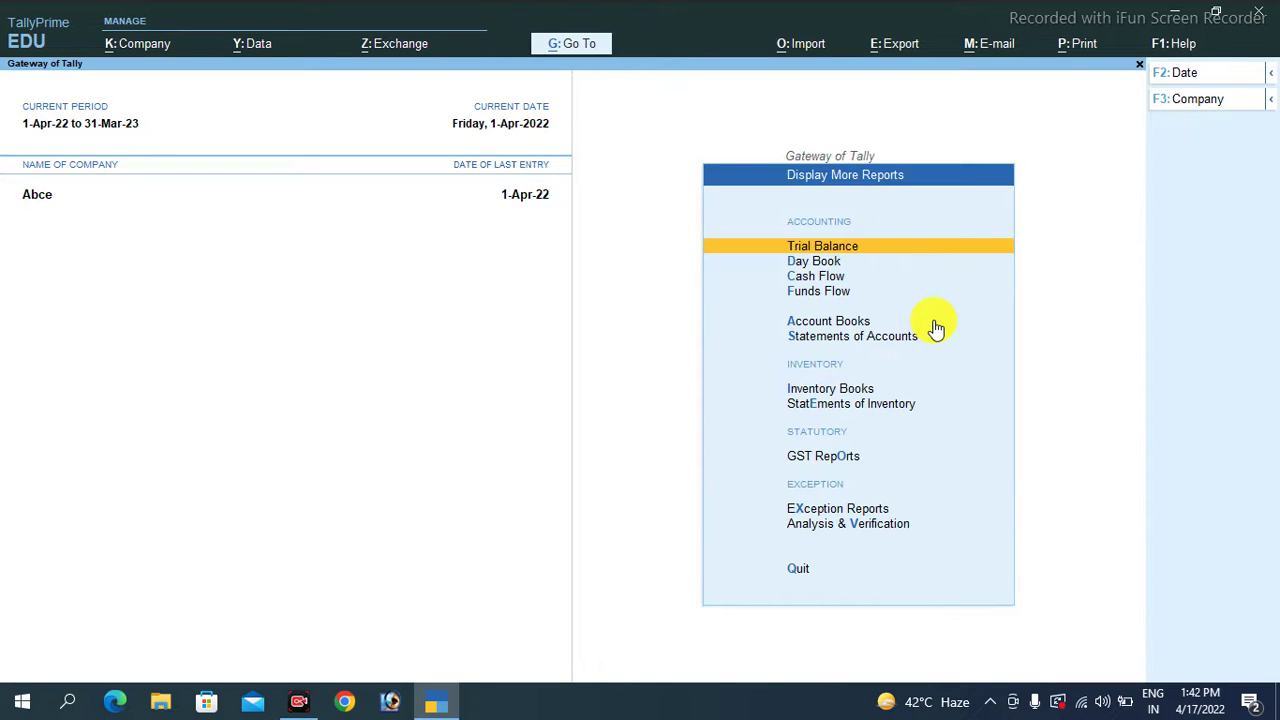
pyautogui.press('Down')
pyautogui.press('Down')
pyautogui.press('Down')
pyautogui.press('Down')
pyautogui.press('Down')
pyautogui.press('Return')
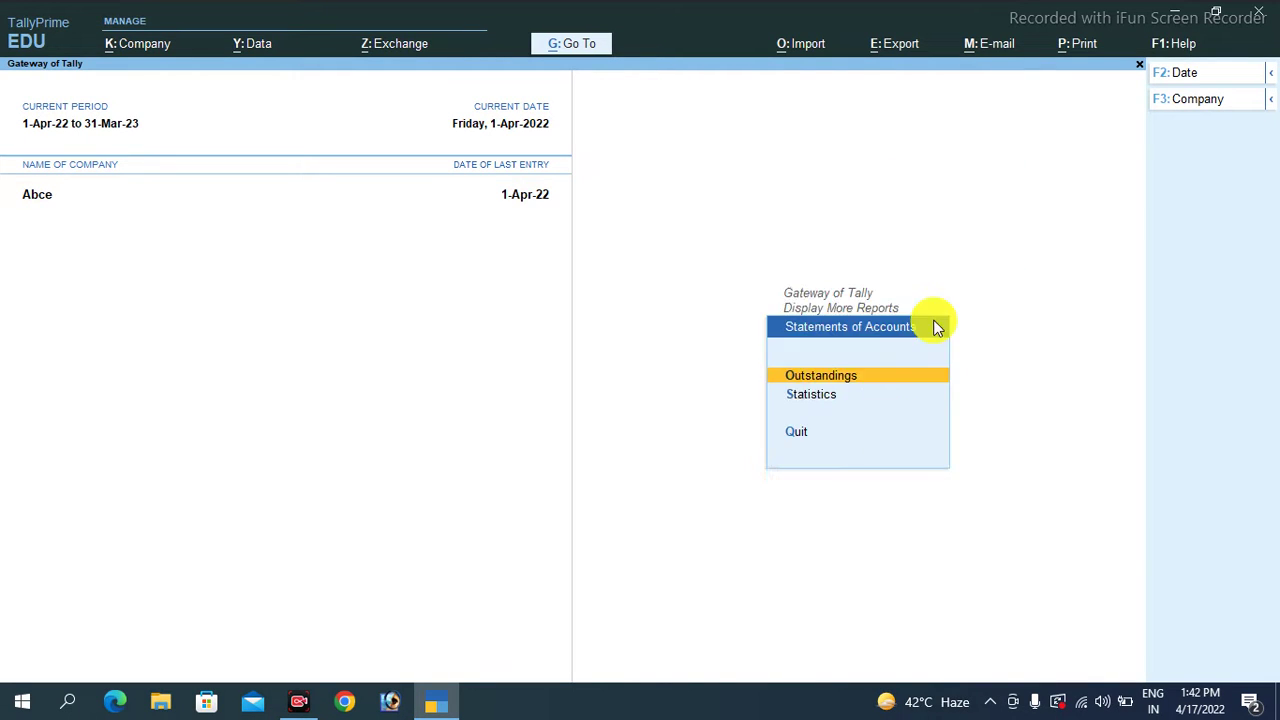
pyautogui.press('Return')
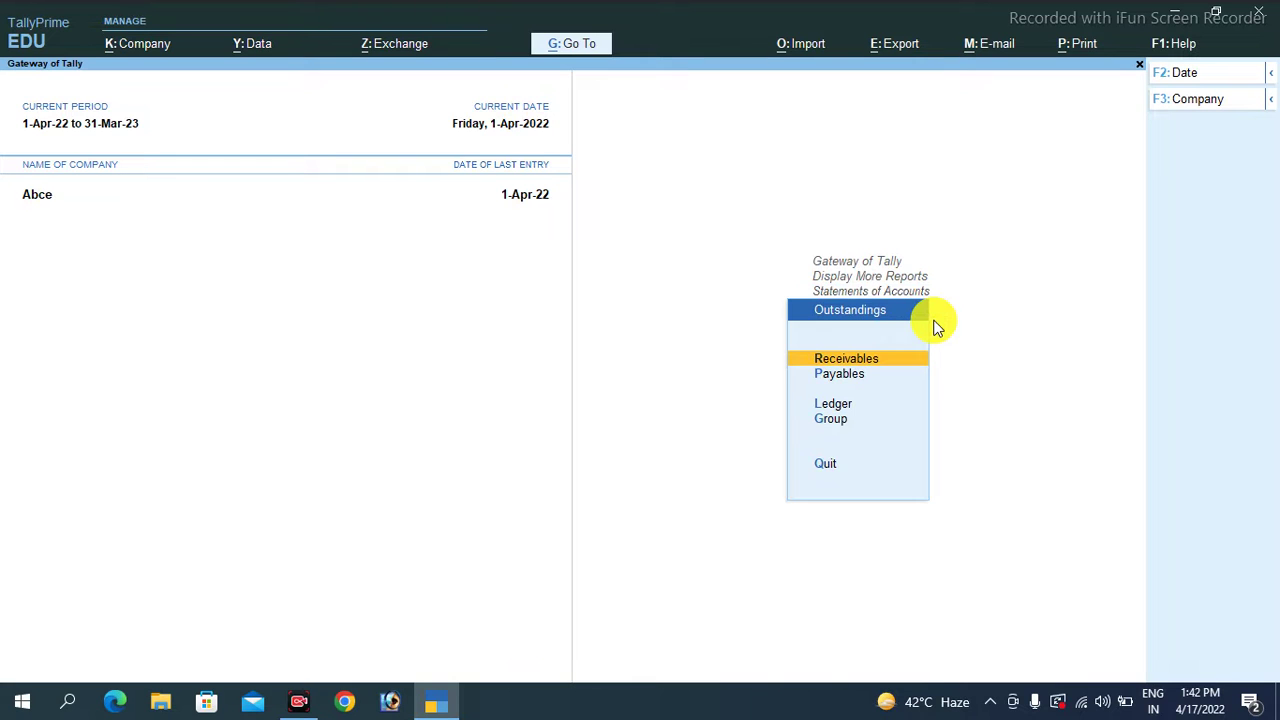
# Examine the pending bills in the customer's ledger outstandings, then return to the Gateway of Tally.
pyautogui.press('Down')
pyautogui.press('Down')
pyautogui.press('Return')
pyautogui.press('Return')
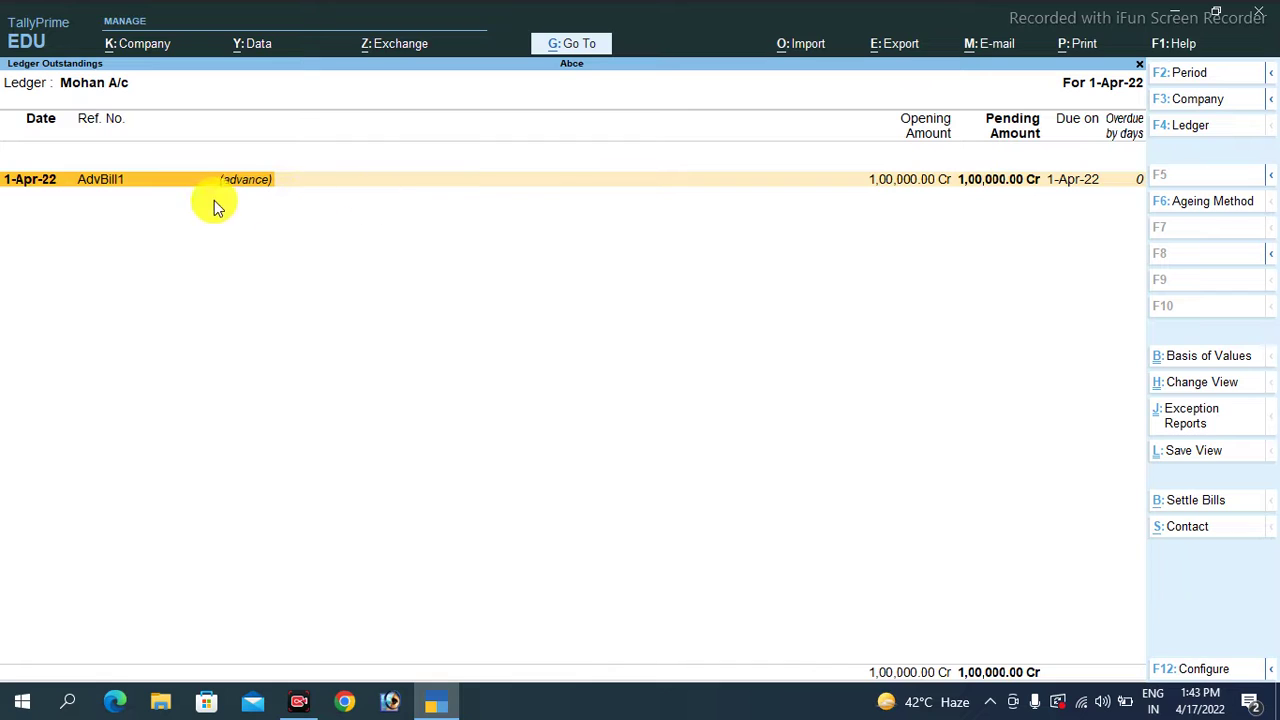
pyautogui.press('Escape')
pyautogui.press('Escape')
pyautogui.press('Escape')
pyautogui.press('Escape')
pyautogui.press('Escape')
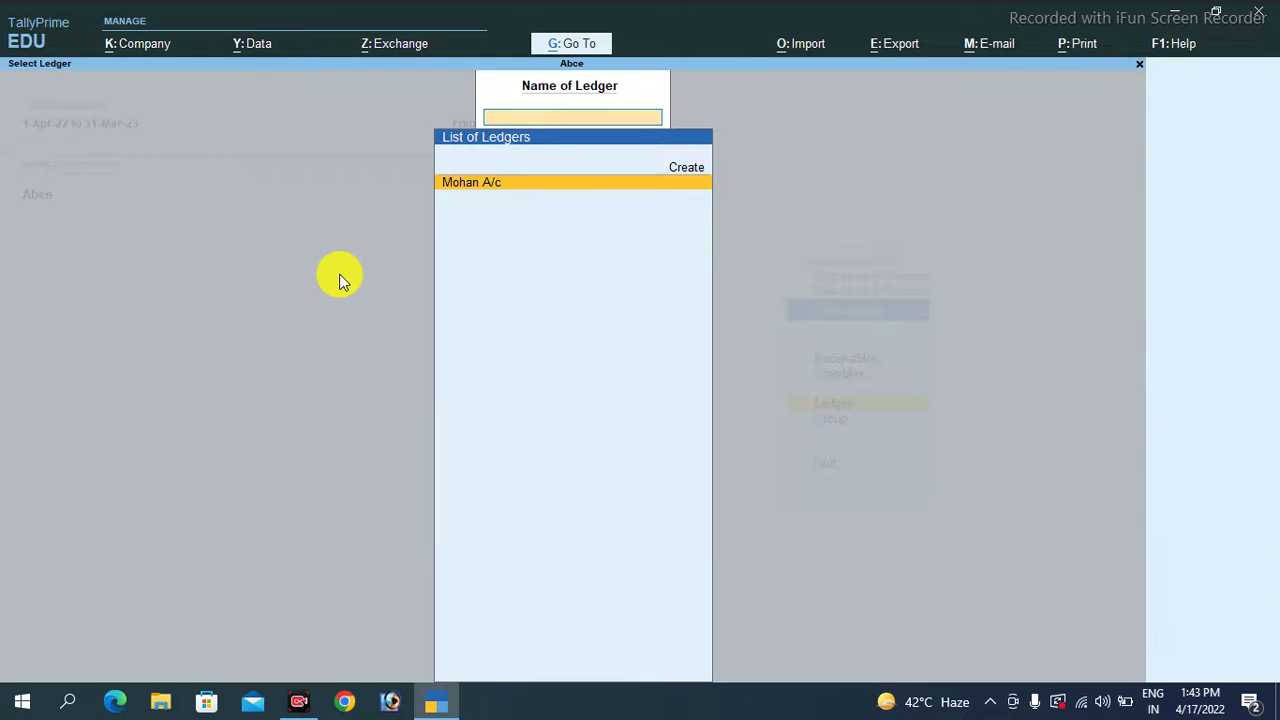
pyautogui.press('Escape')
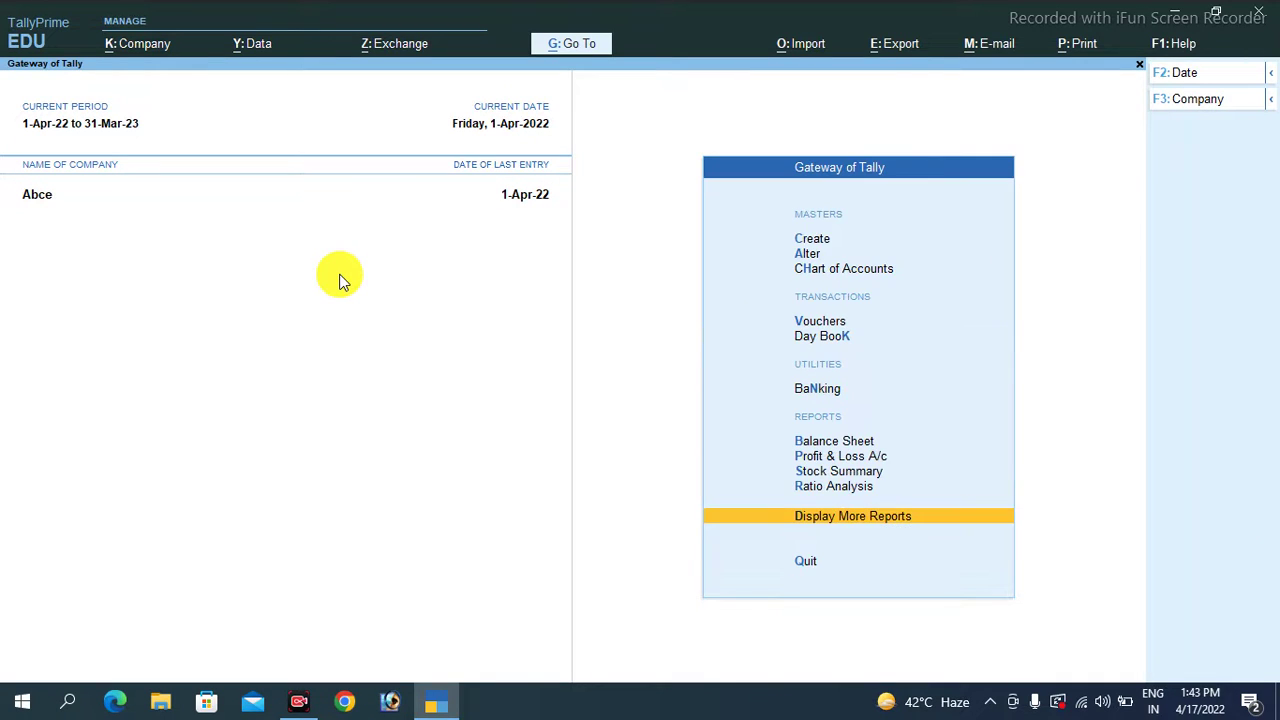
# Open voucher entry and switch to a new Sales voucher.
pyautogui.press('Up')
pyautogui.press('Up')
pyautogui.press('Up')
pyautogui.press('Up')
pyautogui.press('Up')
pyautogui.press('Up')
pyautogui.press('Up')
pyautogui.press('Up')
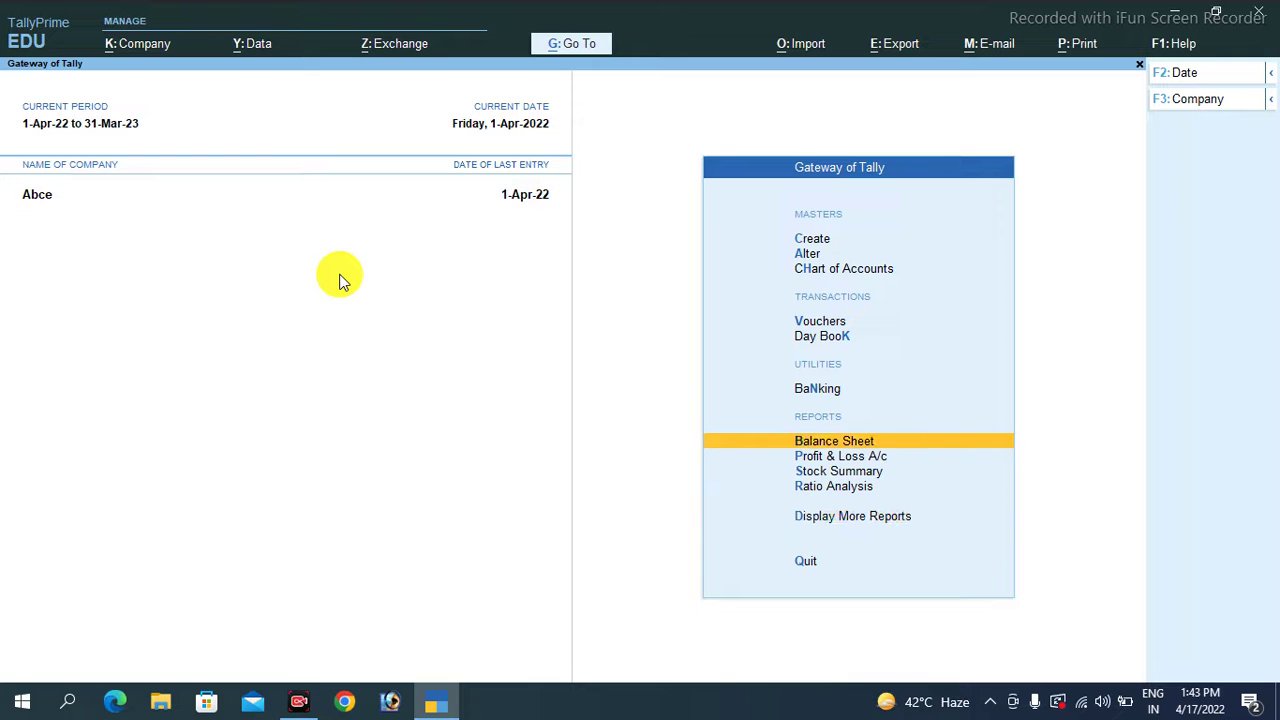
pyautogui.press('Down')
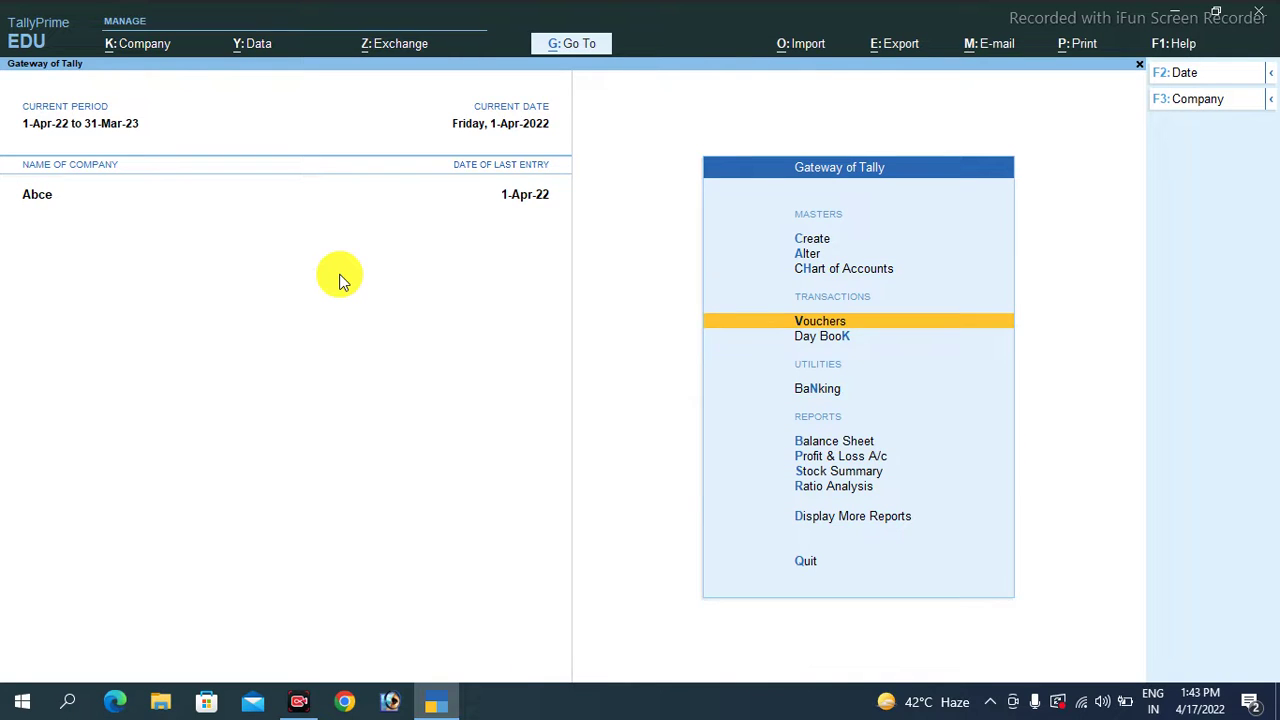
pyautogui.press('Return')
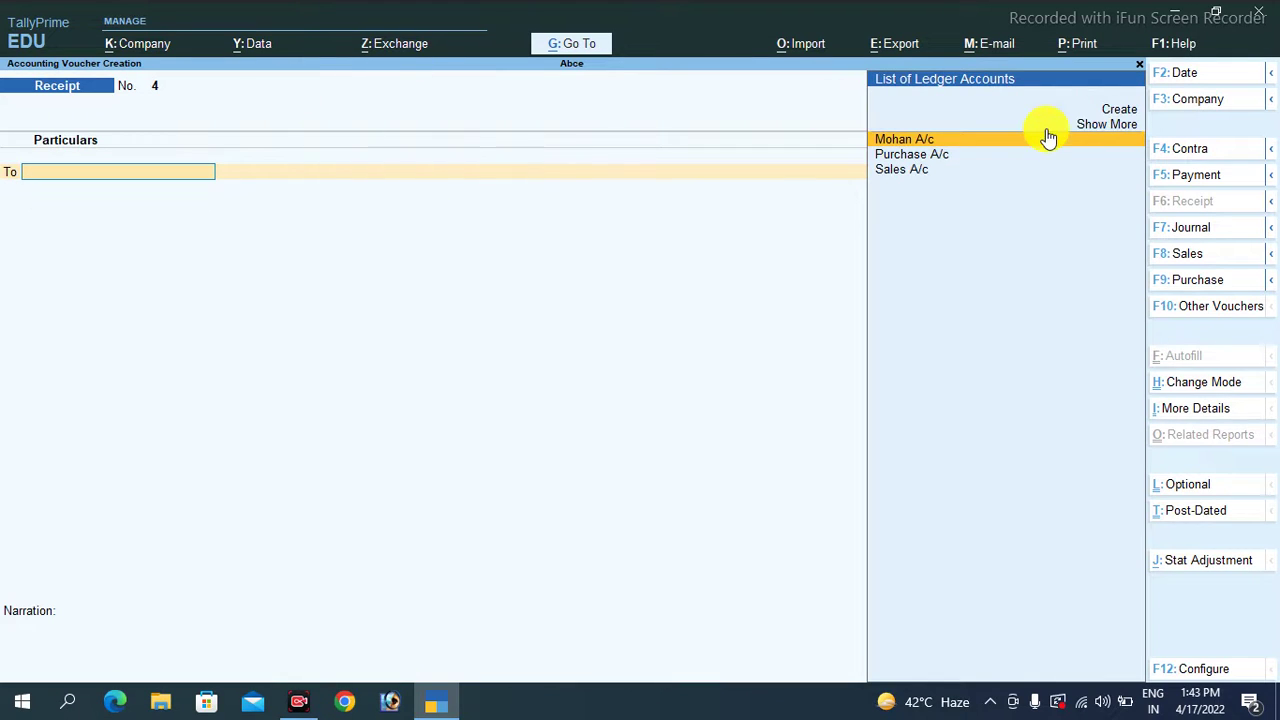
pyautogui.click(1190, 258)
# Select the customer's ledger as the party, accept the dispatch and party details, and choose Sales A/c as the sales ledger.
pyautogui.press('Down')
pyautogui.press('Return')
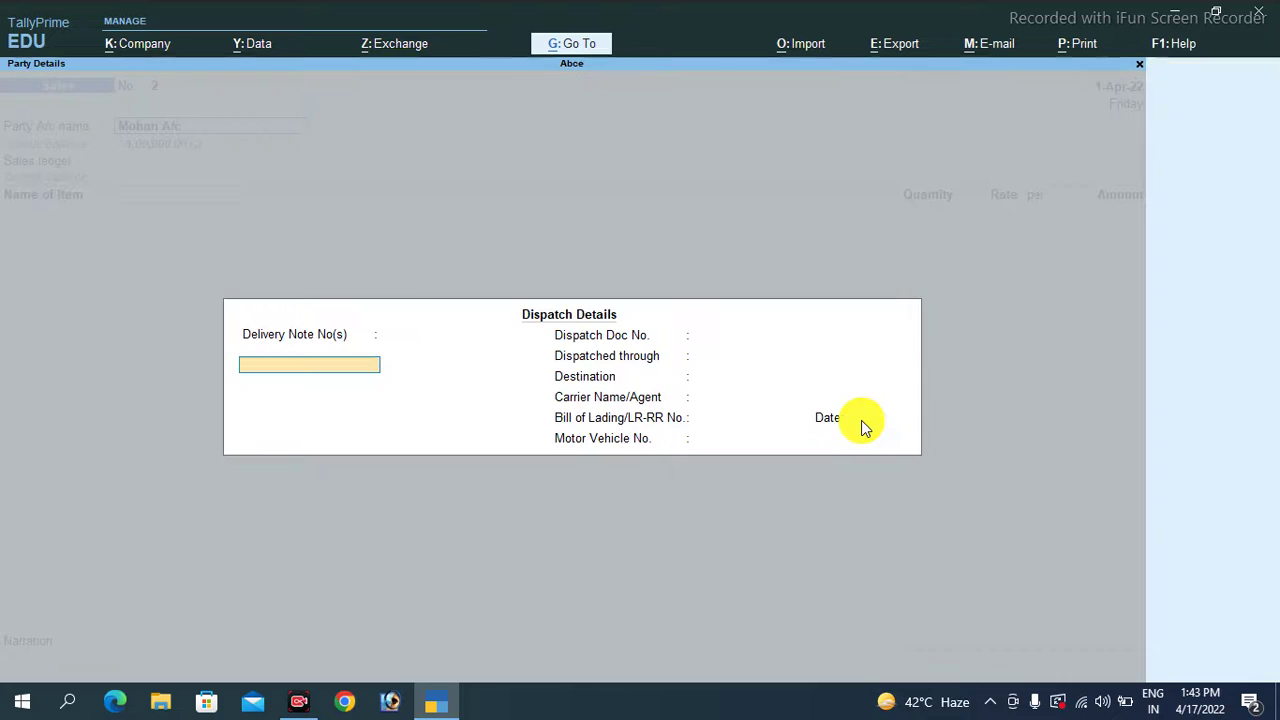
pyautogui.hotkey('ctrl', 'a')
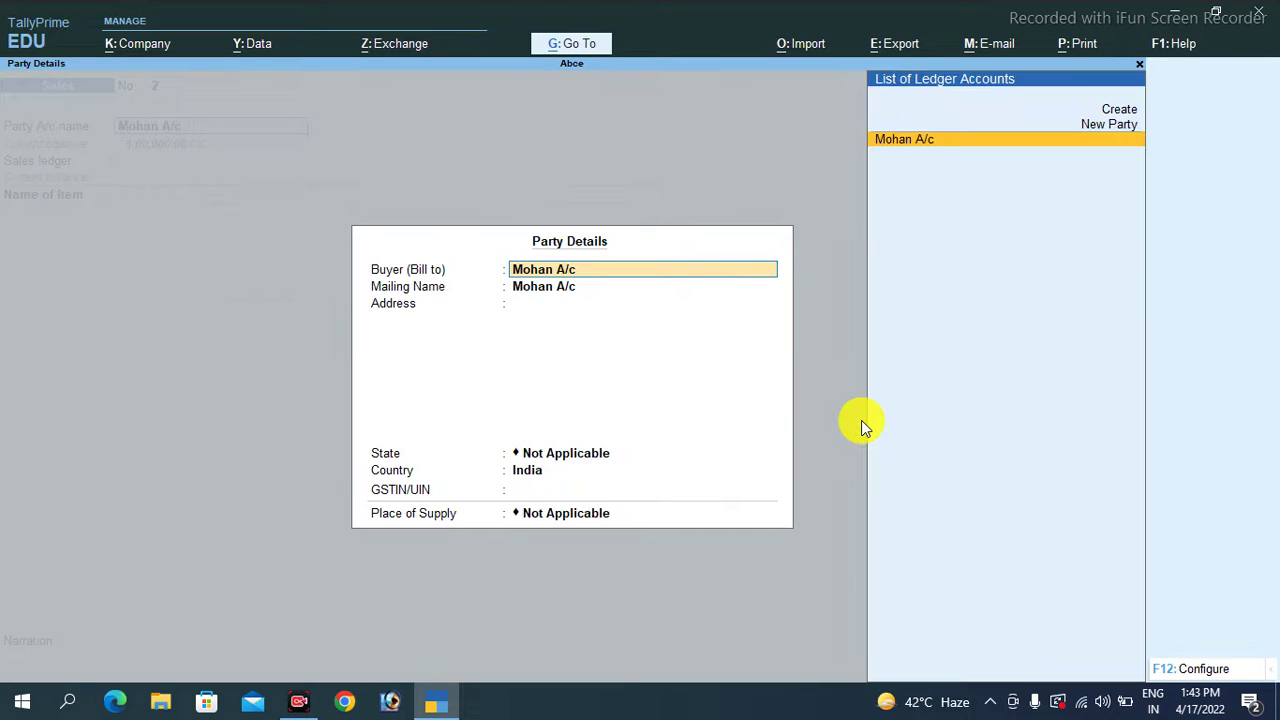
pyautogui.hotkey('ctrl', 'a')
pyautogui.press('Return')
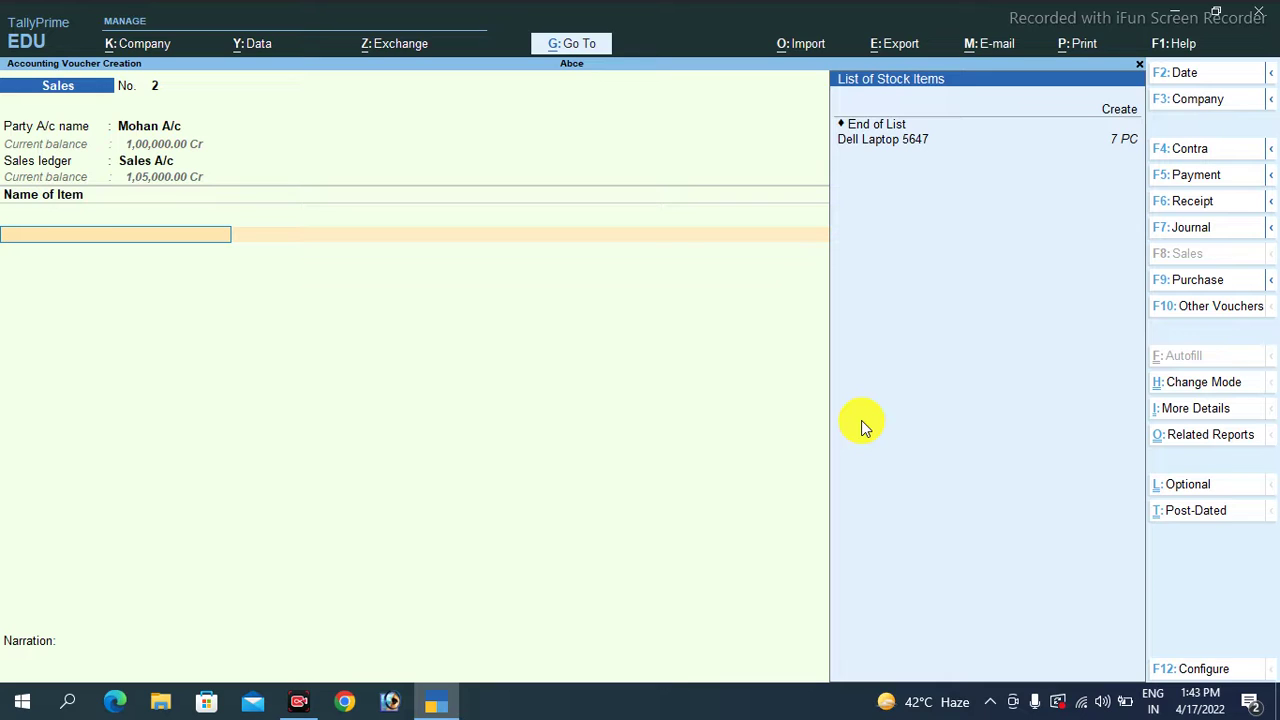
# Add 3 PC of Dell Laptop 5647 at a rate of 35,000.00 and end the item list.
pyautogui.press('Down')
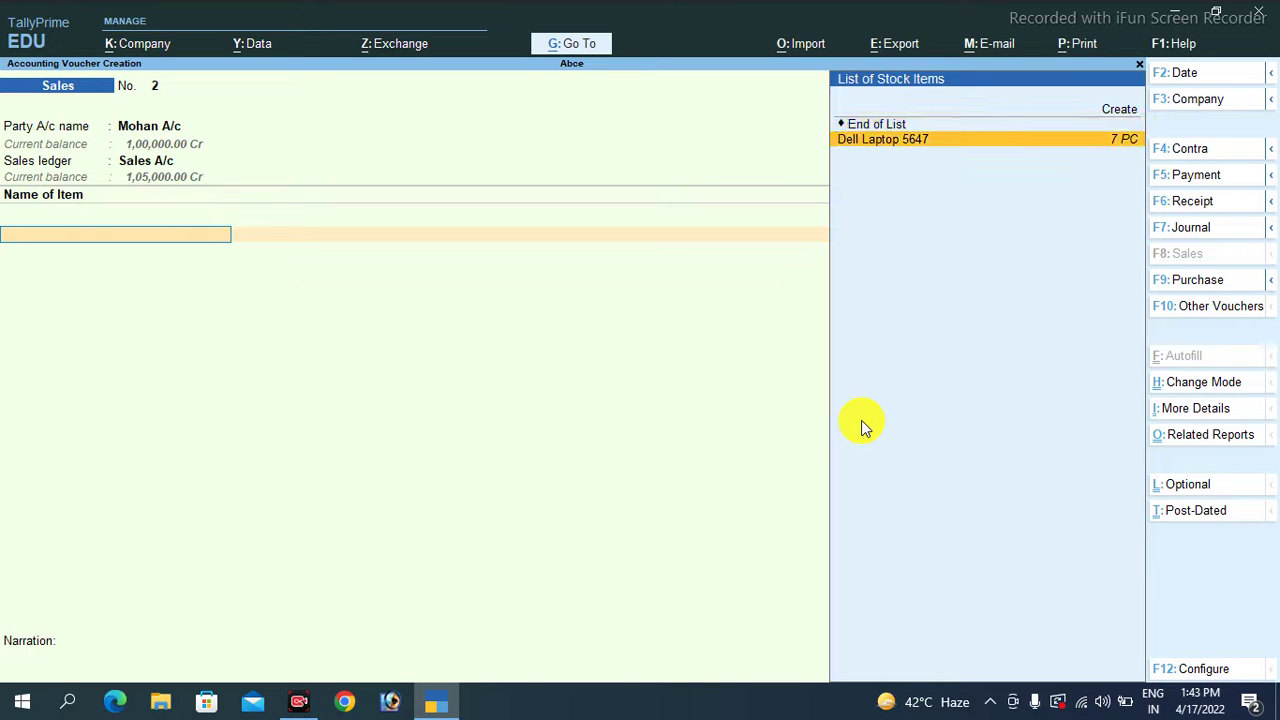
pyautogui.press('Return')
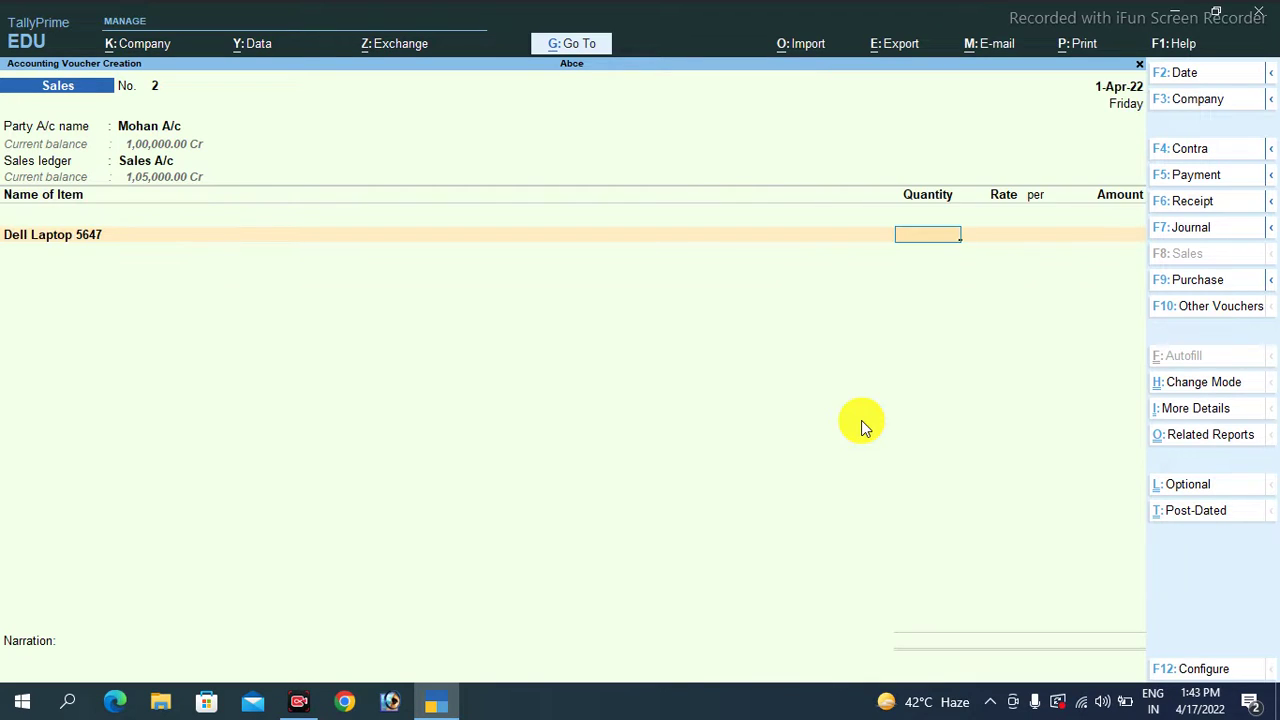
pyautogui.write('3')
pyautogui.press('Return')
pyautogui.press('Return')
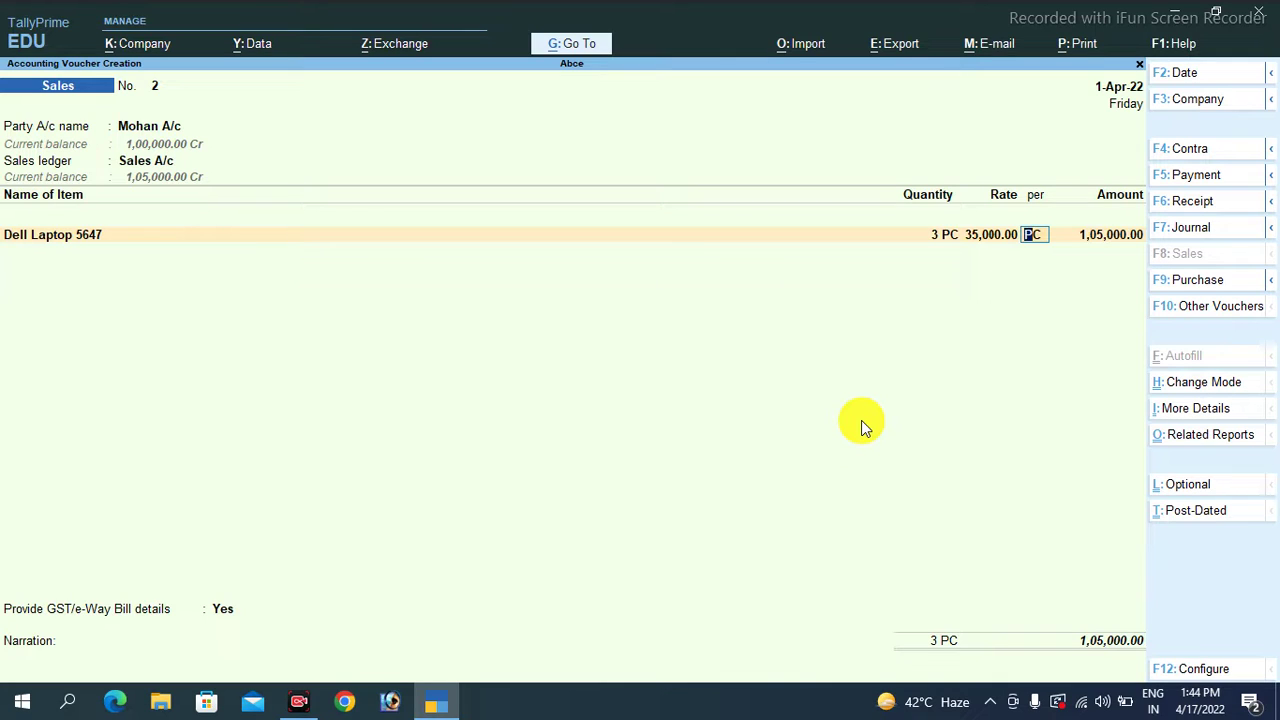
pyautogui.press('Return')
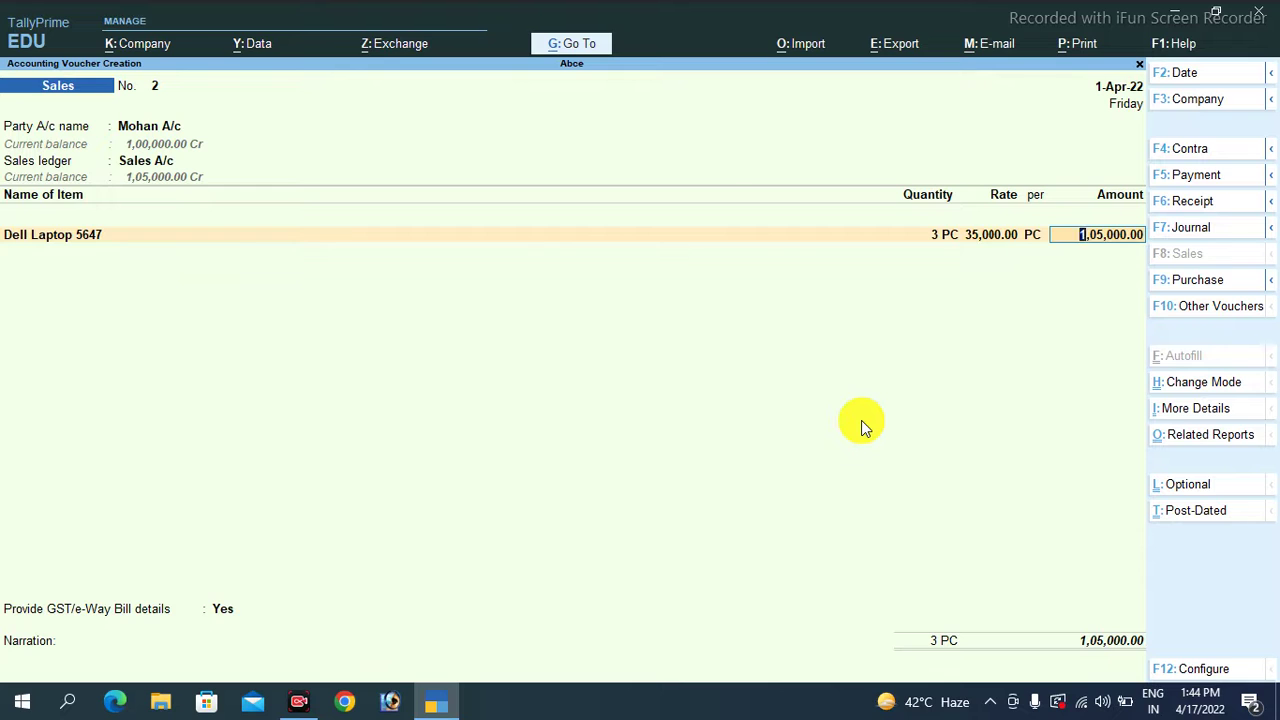
pyautogui.press('Return')
pyautogui.press('Return')
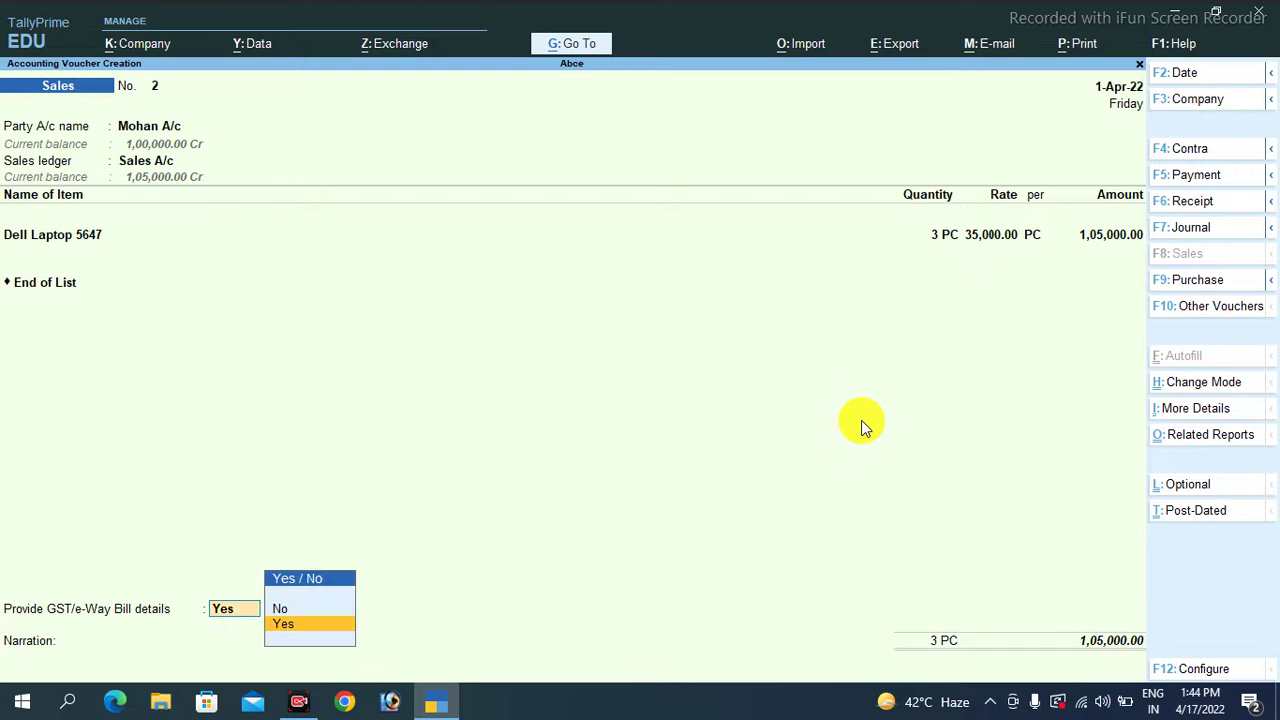
# Keep GST/e-Way Bill details at Yes, accept those details and proceed to the customer's bill-wise details.
pyautogui.press('Return')
pyautogui.press('Return')
pyautogui.hotkey('ctrl', 'a')
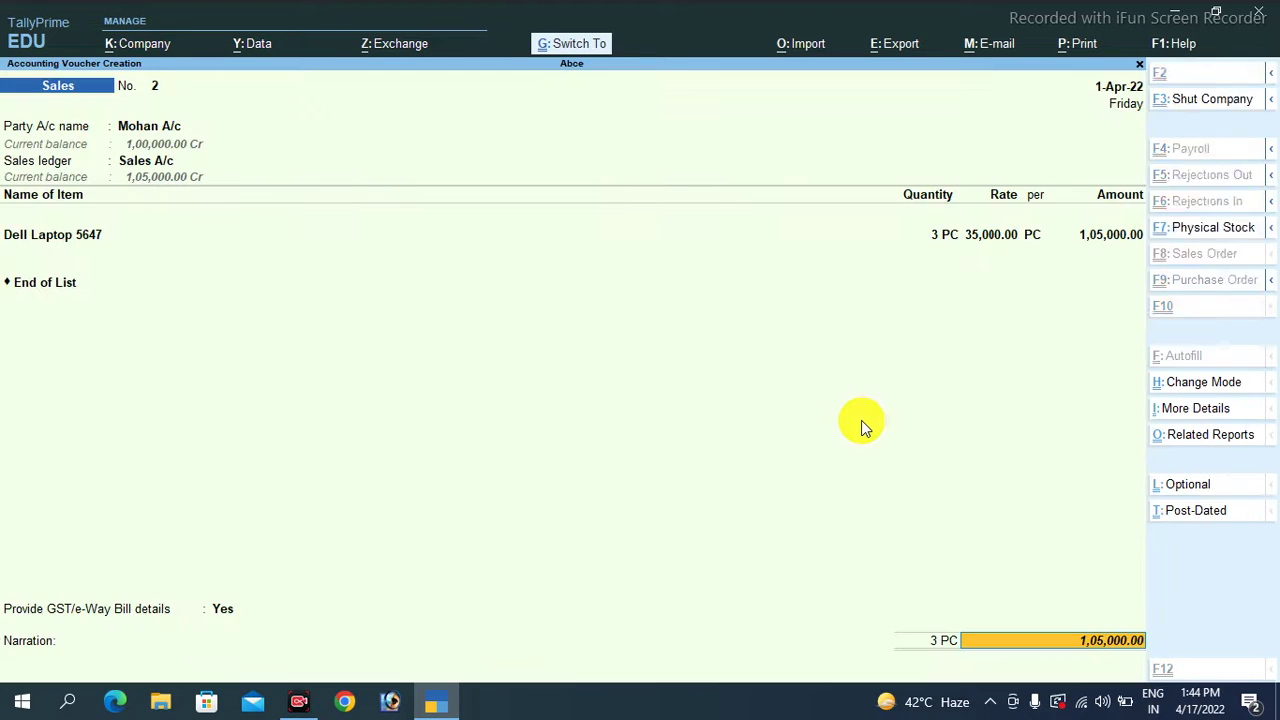
pyautogui.press('Return')
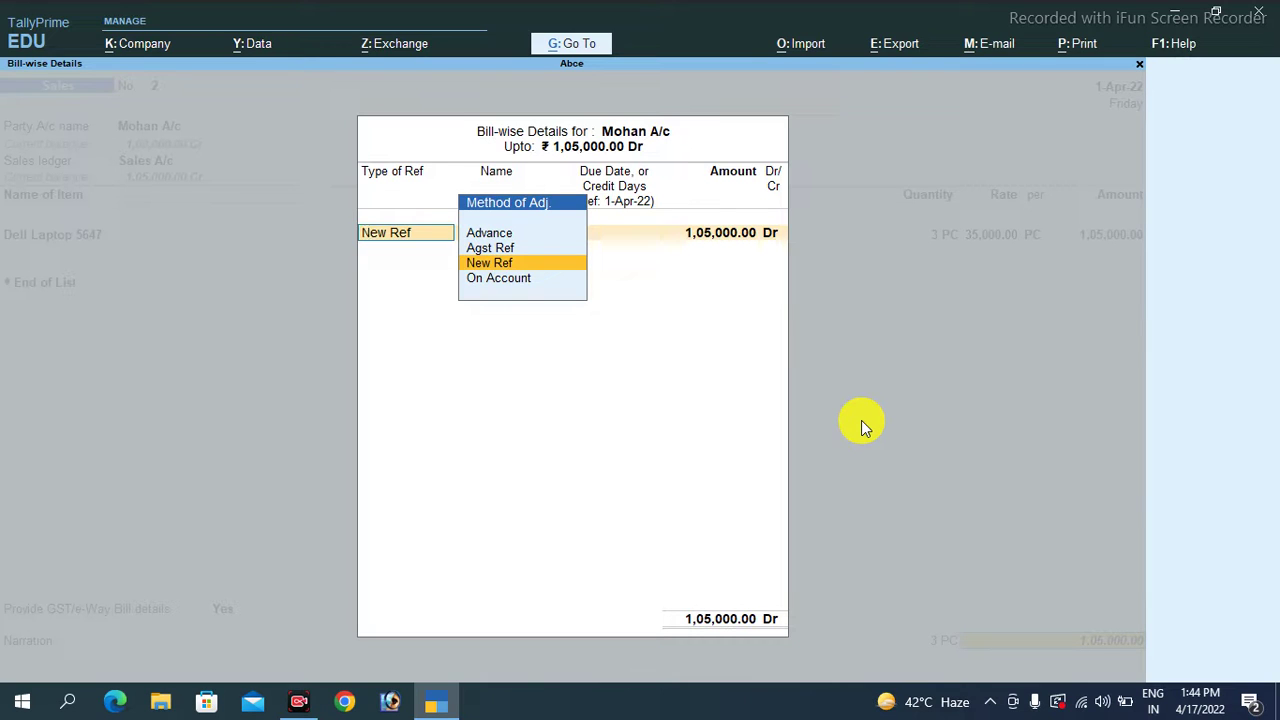
# Allocate 1,00,000.00 Dr of the sale as Agst Ref against the advance AdvBill1.
pyautogui.press('Up')
pyautogui.press('Return')
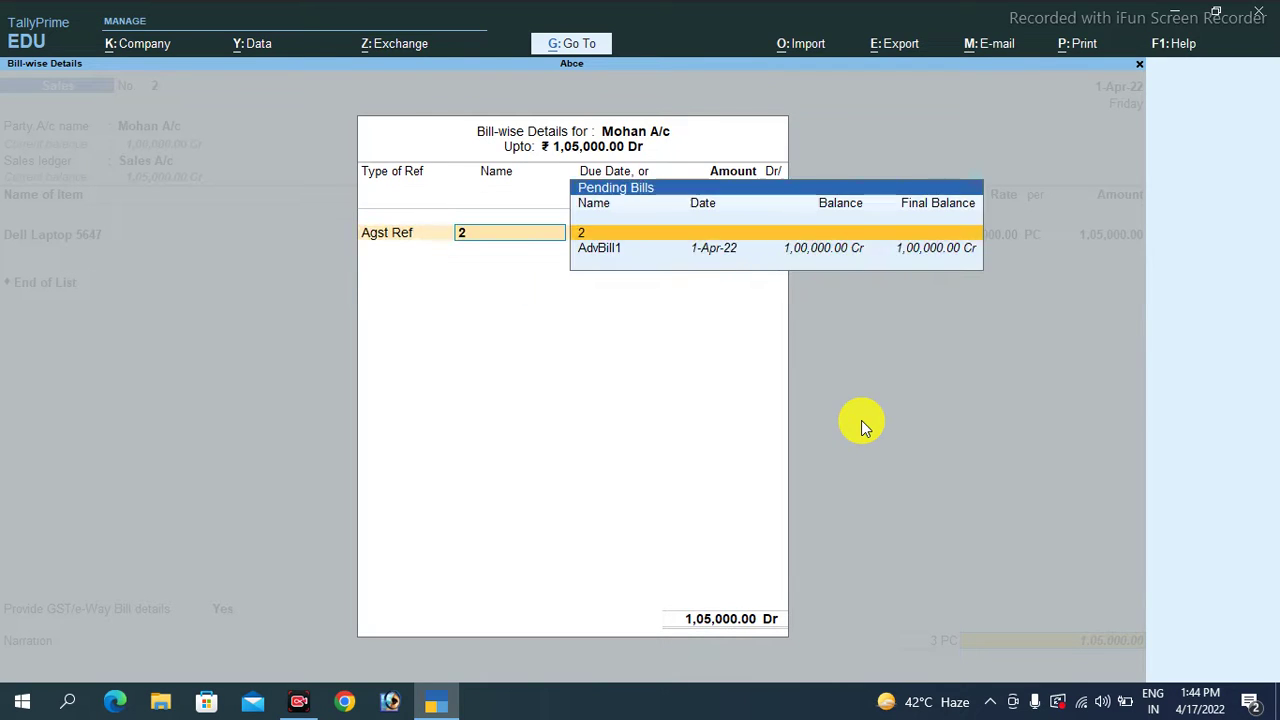
pyautogui.press('Down')
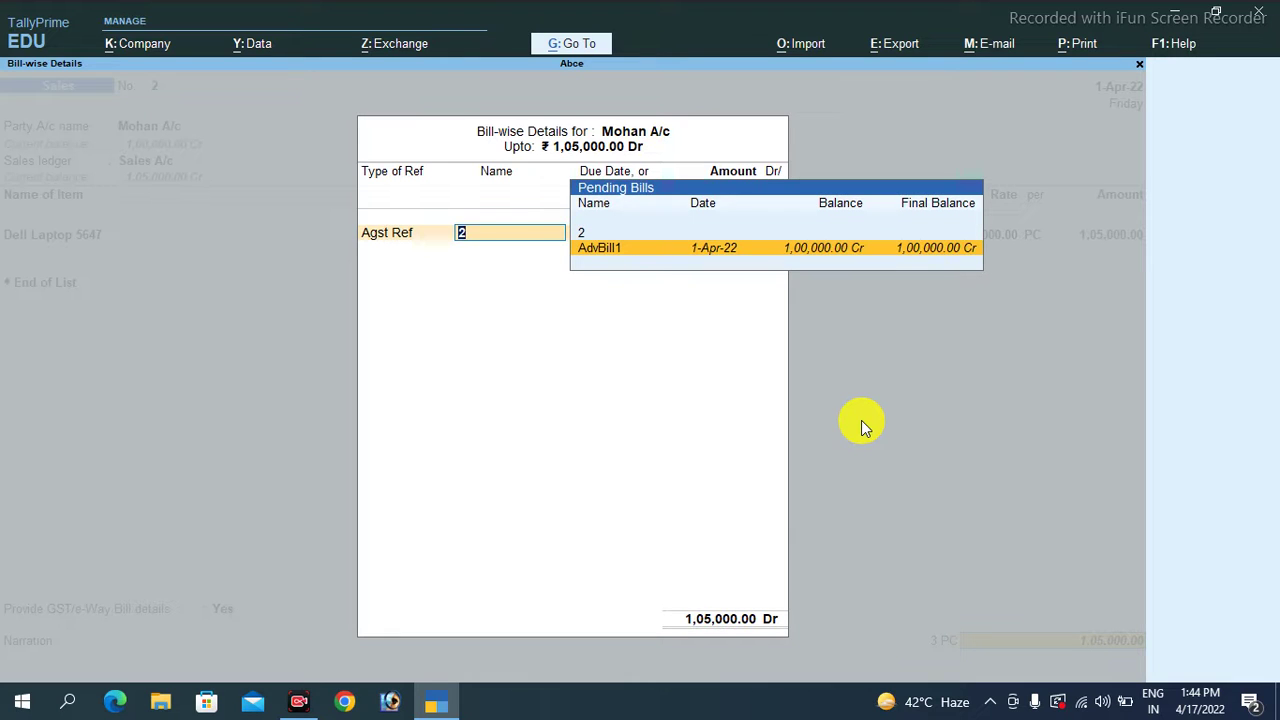
pyautogui.press('Return')
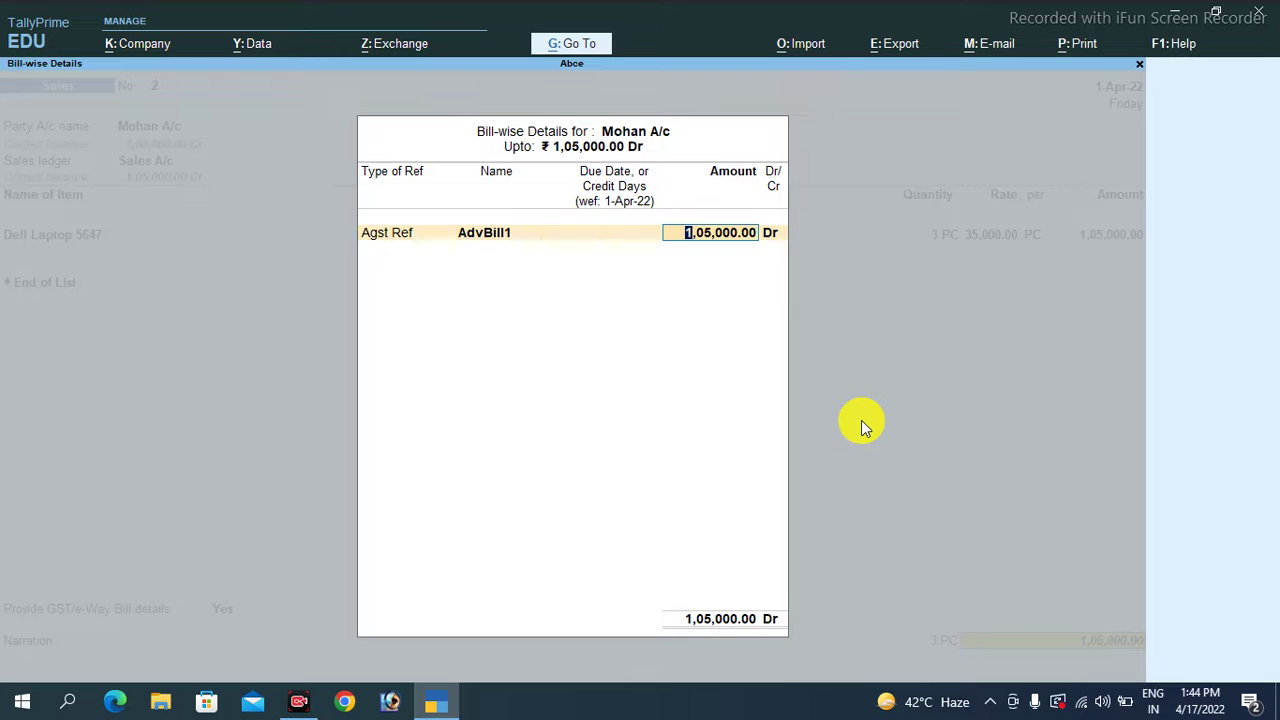
pyautogui.write('100000')
pyautogui.press('Return')
pyautogui.press('Return')
# Allocate the remaining 5,000.00 Dr of the sale as a New Ref named Bill2.
pyautogui.press('Return')
pyautogui.press('BackSpace')
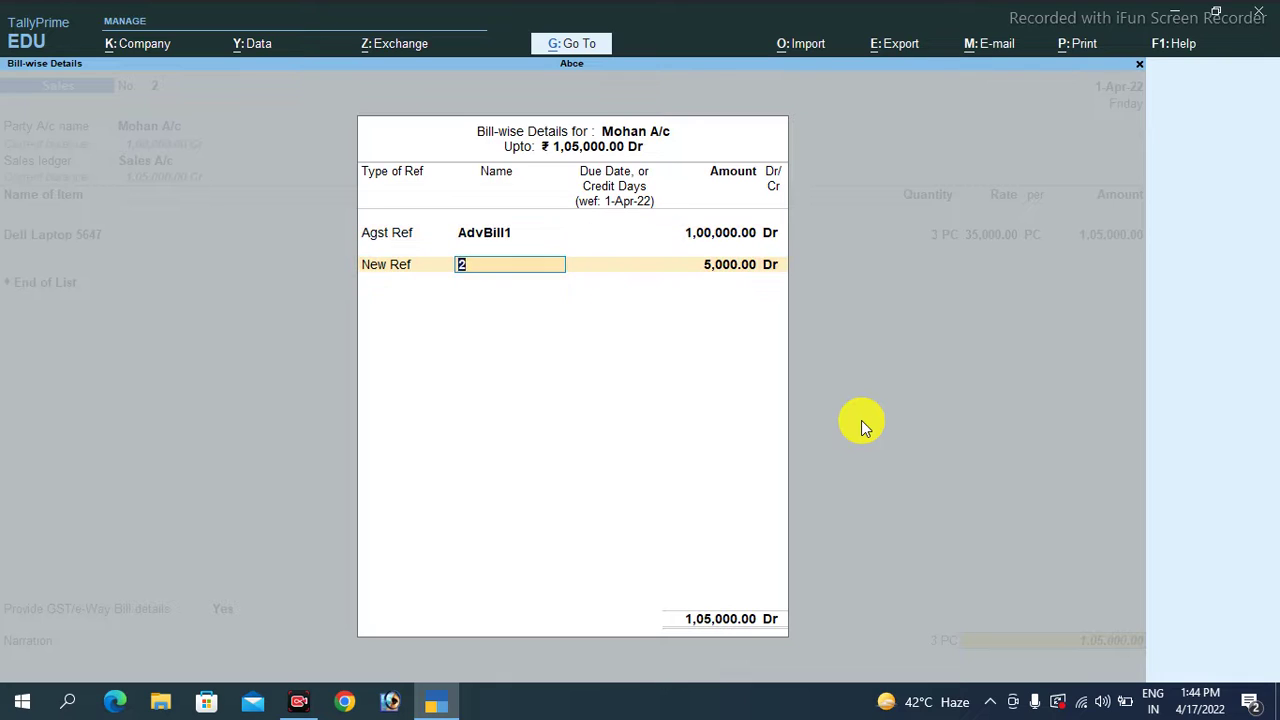
pyautogui.press('BackSpace')
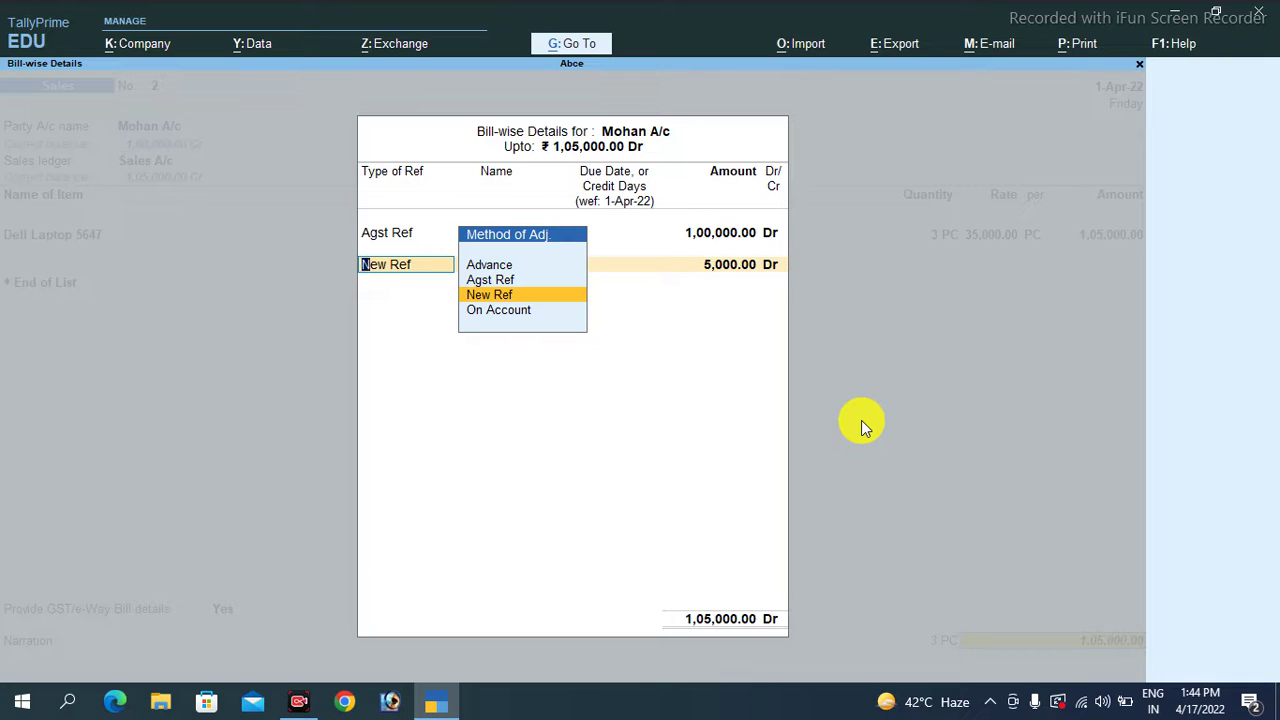
pyautogui.press('Return')
pyautogui.write('B')
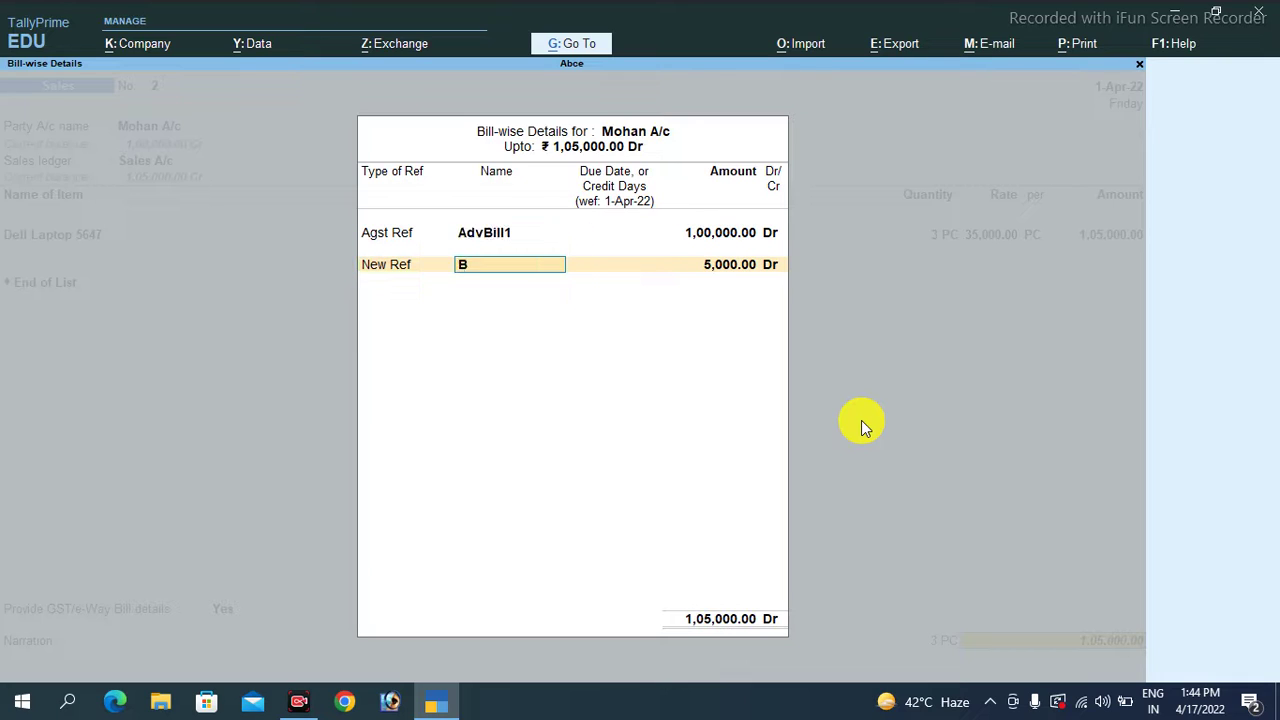
pyautogui.write('ill2')
pyautogui.press('Return')
pyautogui.press('Return')
pyautogui.press('Return')
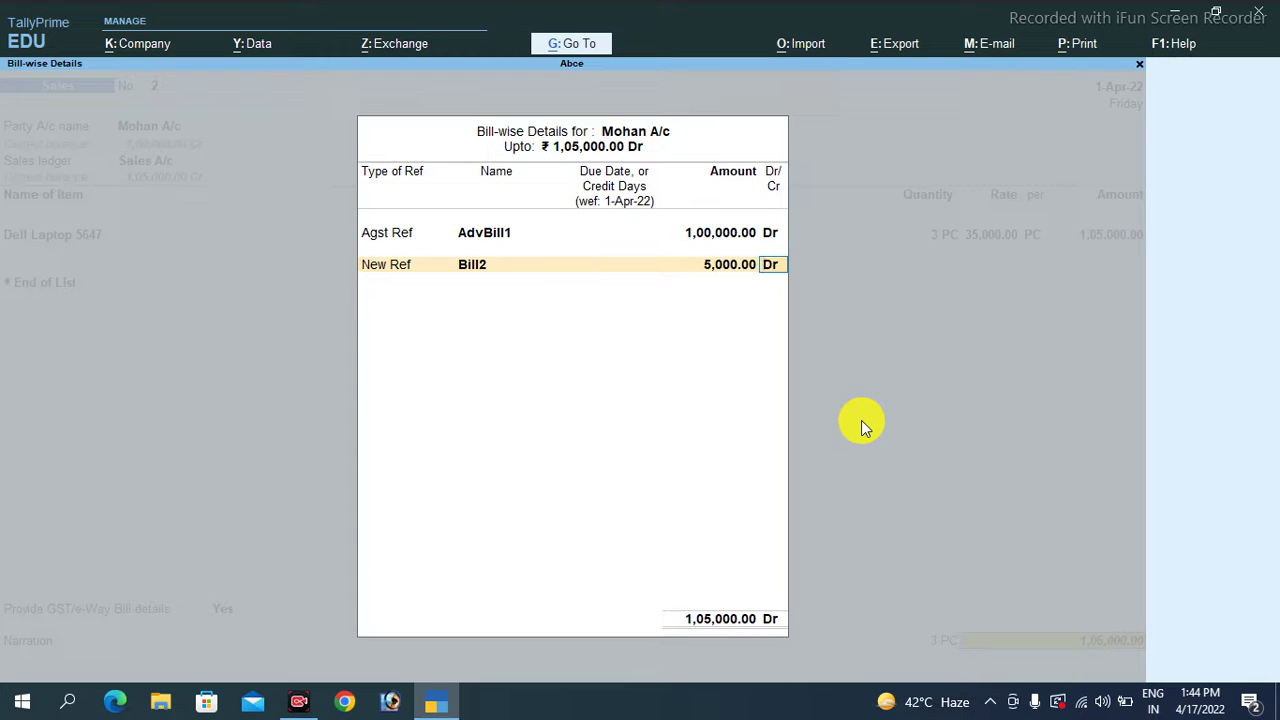
pyautogui.press('Return')
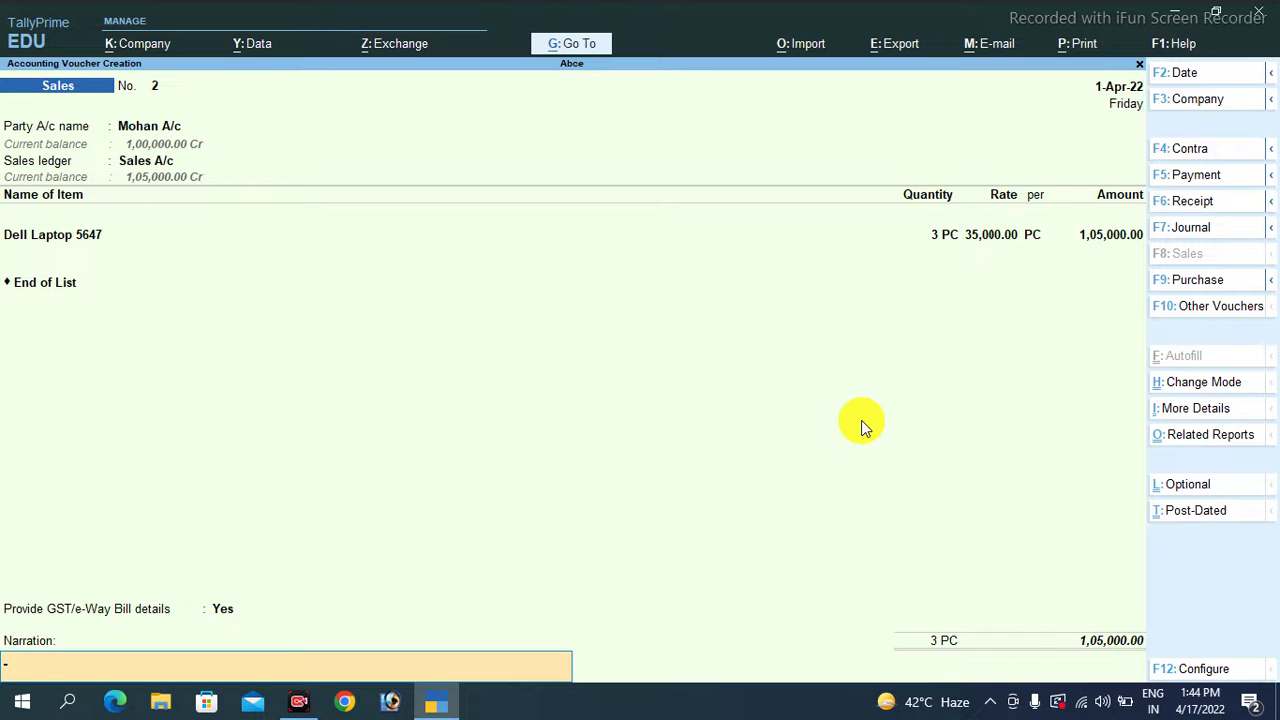
# Save the sales voucher without a narration, decline sending it for e-Way Bill generation, and return to the Gateway of Tally.
pyautogui.press('Return')
pyautogui.press('Return')
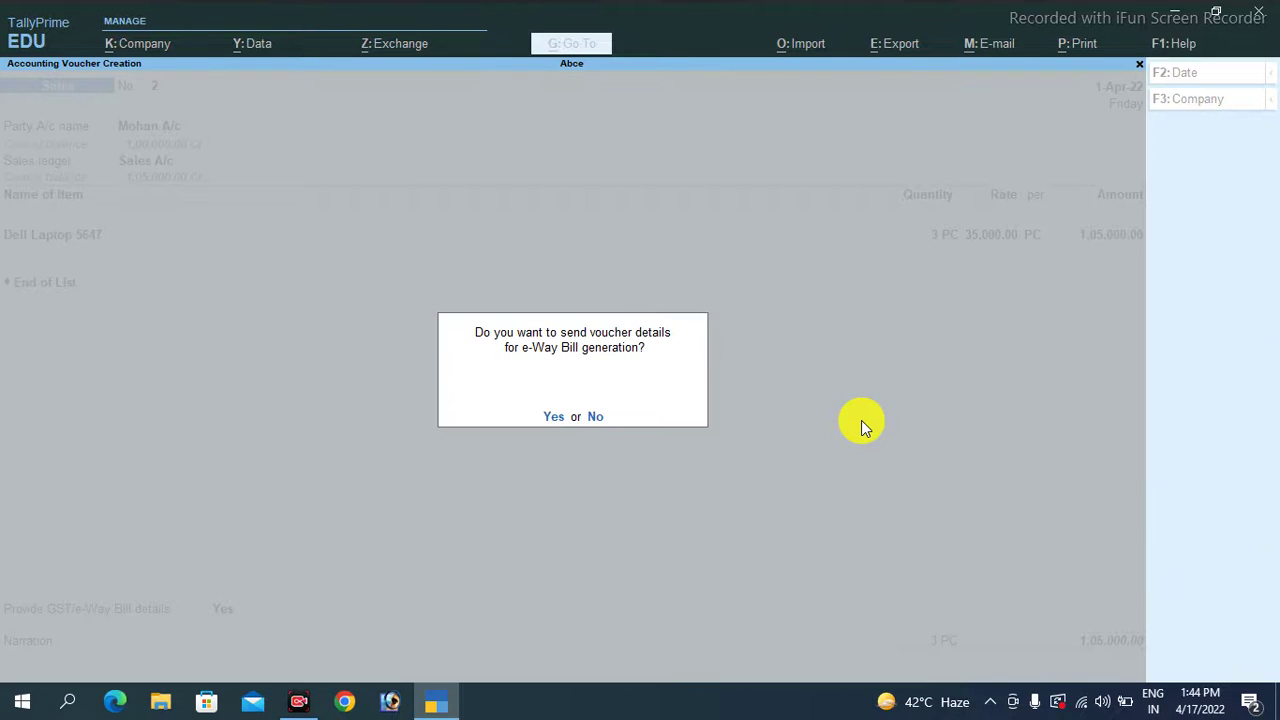
pyautogui.press('n')
pyautogui.press('Escape')
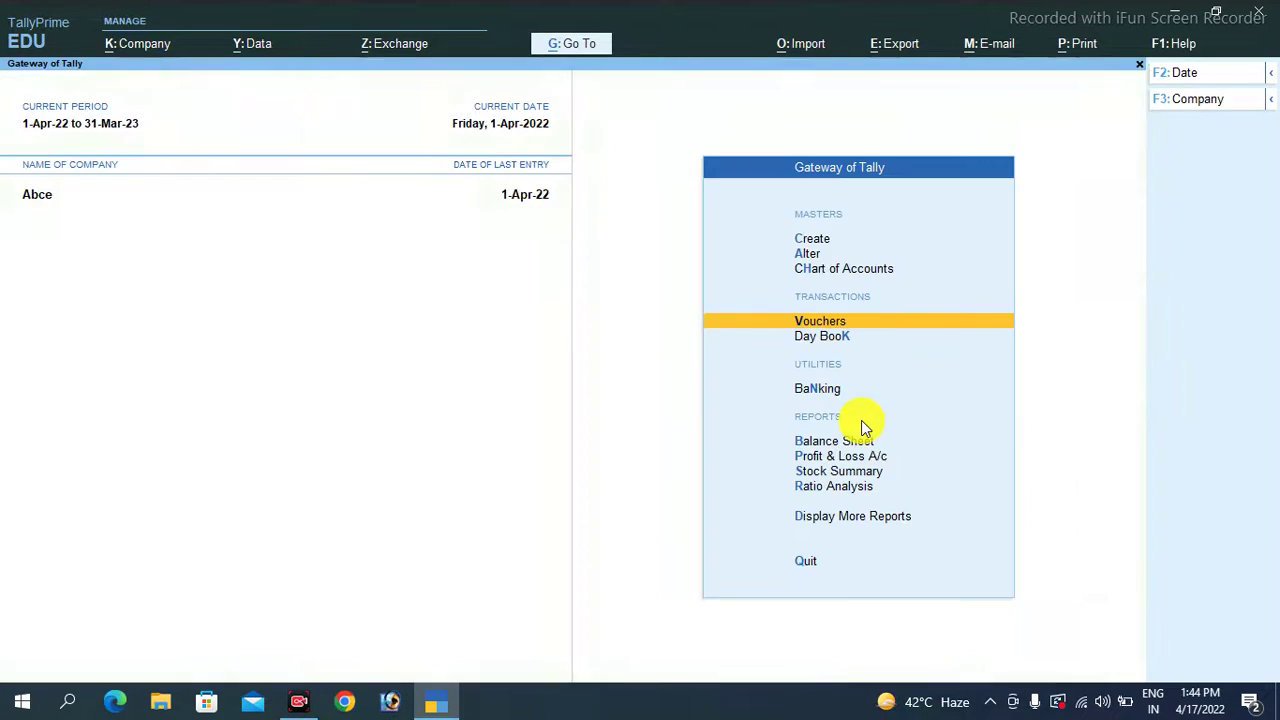
pyautogui.press('Escape')
pyautogui.press('n')
# Open the Statements of Accounts reports.
pyautogui.press('Down')
pyautogui.press('Down')
pyautogui.press('Down')
pyautogui.press('Down')
pyautogui.press('Down')
pyautogui.press('Down')
pyautogui.press('Down')
pyautogui.press('Down')
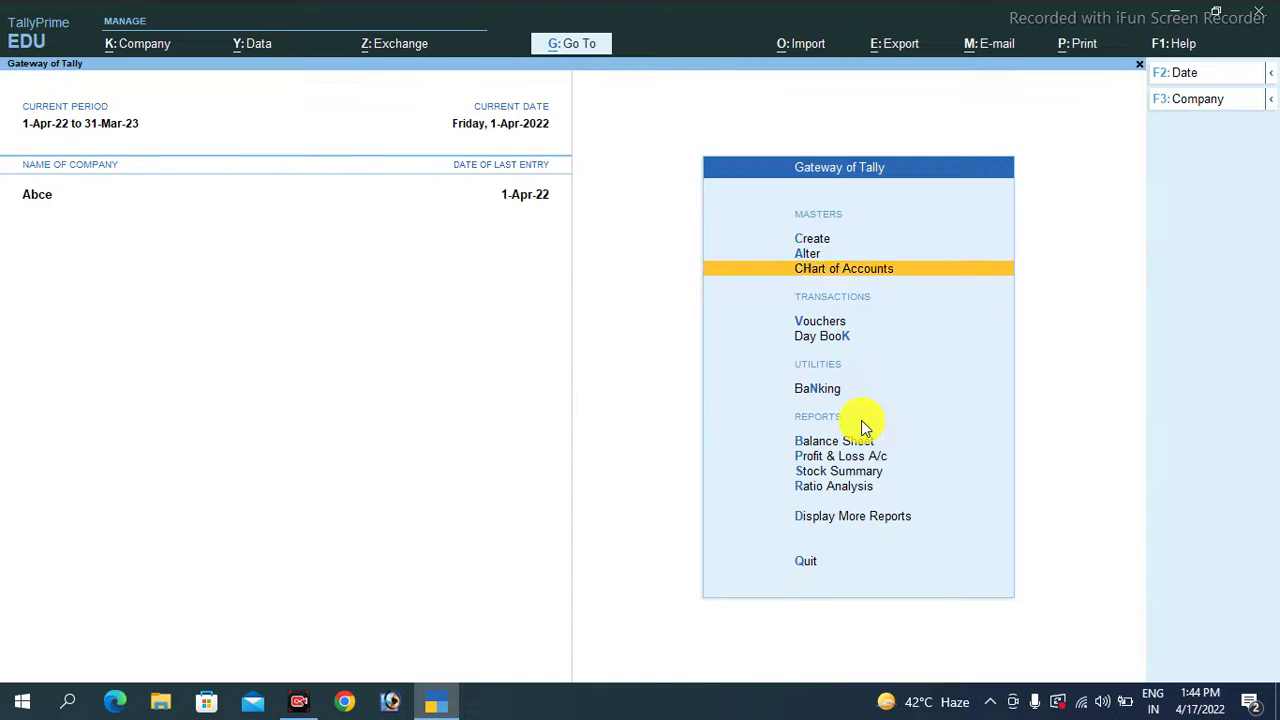
pyautogui.press('Down')
pyautogui.press('Down')
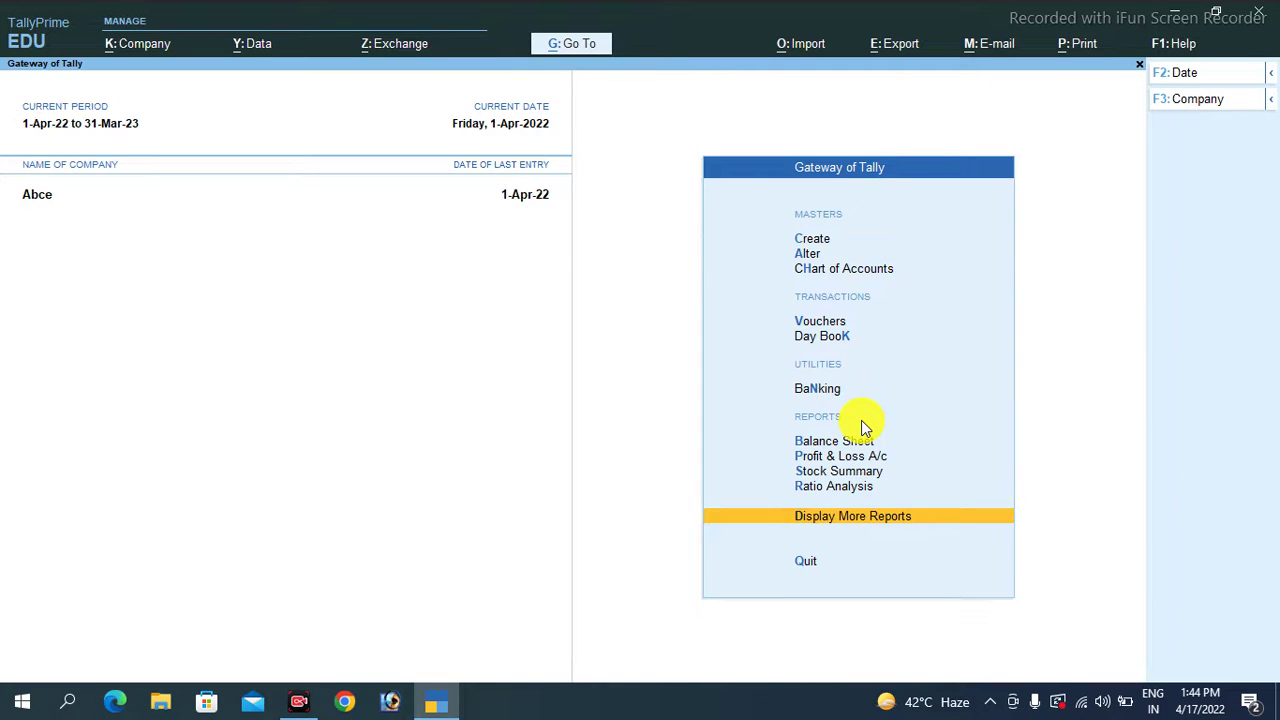
pyautogui.press('Return')
pyautogui.press('Down')
pyautogui.press('Down')
pyautogui.press('Down')
pyautogui.press('Down')
pyautogui.press('Down')
pyautogui.press('Down')
pyautogui.press('Down')
pyautogui.press('Down')
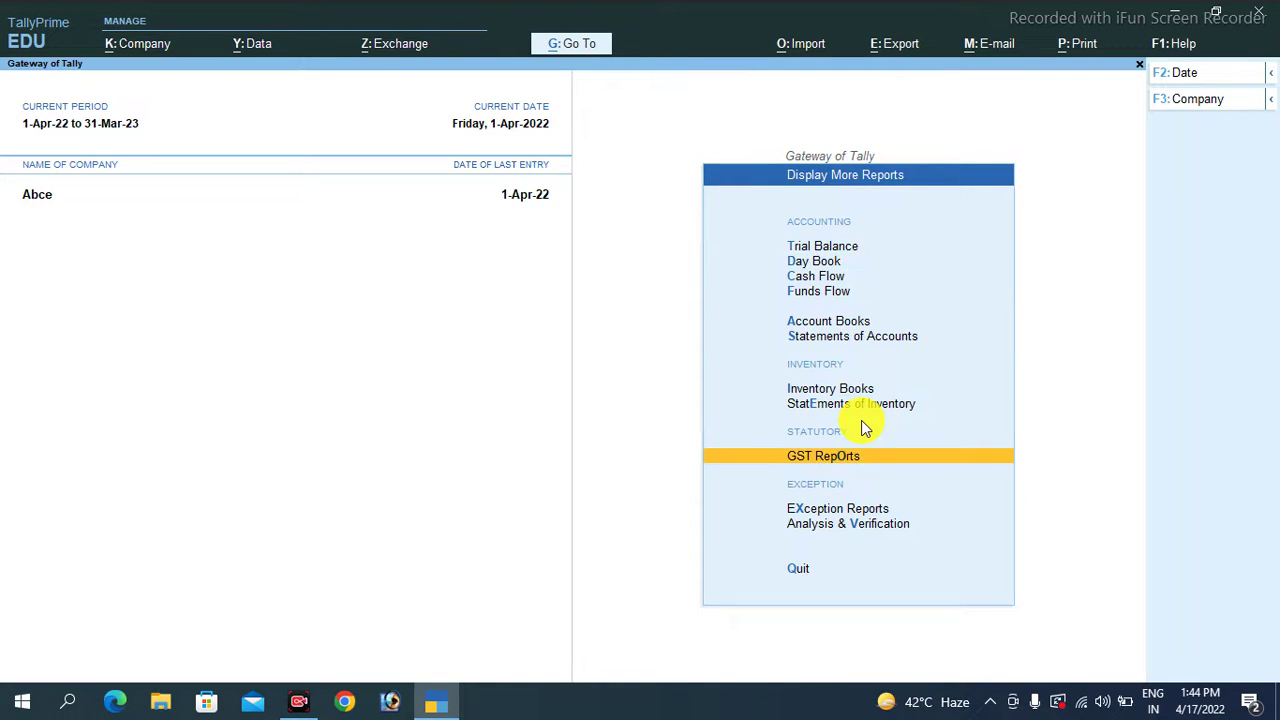
pyautogui.press('Up')
pyautogui.press('Up')
pyautogui.press('Up')
pyautogui.press('Up')
pyautogui.press('Down')
pyautogui.press('Return')
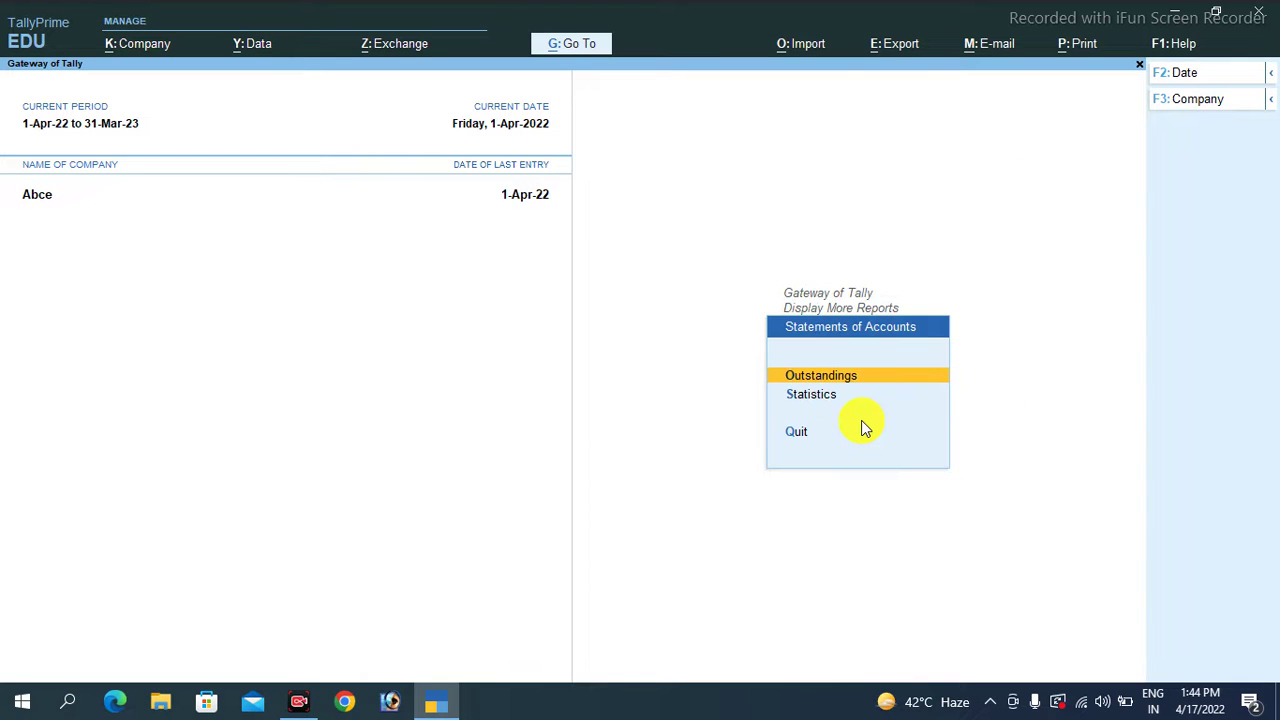
# Check the Ledger Outstandings report for the customer's ledger and return to the Gateway of Tally.
pyautogui.press('Return')
pyautogui.press('Down')
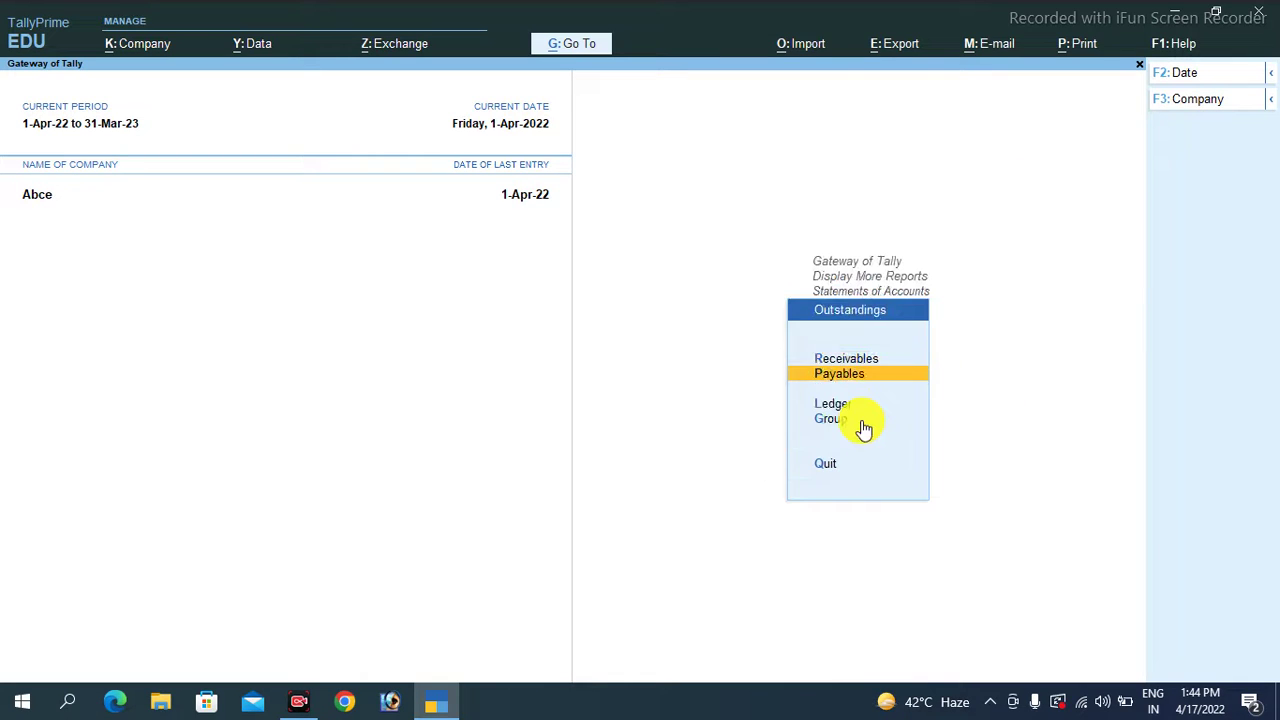
pyautogui.press('Down')
pyautogui.press('Down')
pyautogui.press('Up')
pyautogui.press('Return')
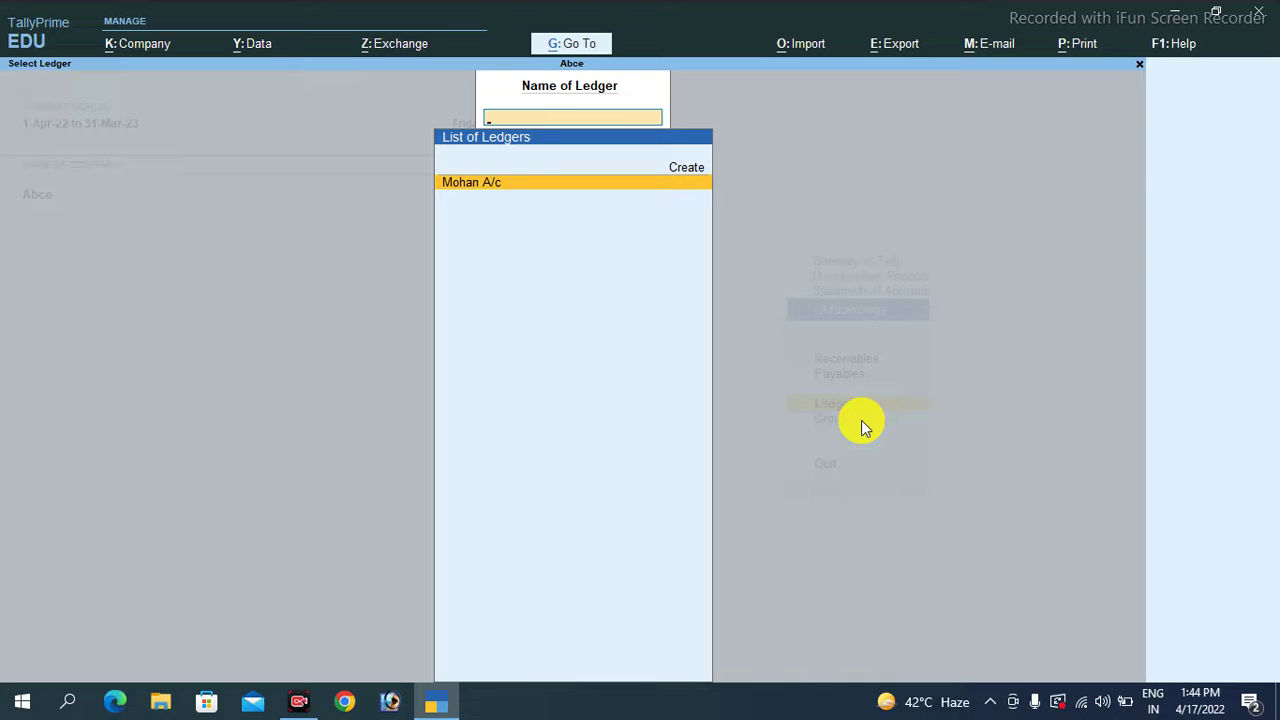
pyautogui.press('Return')
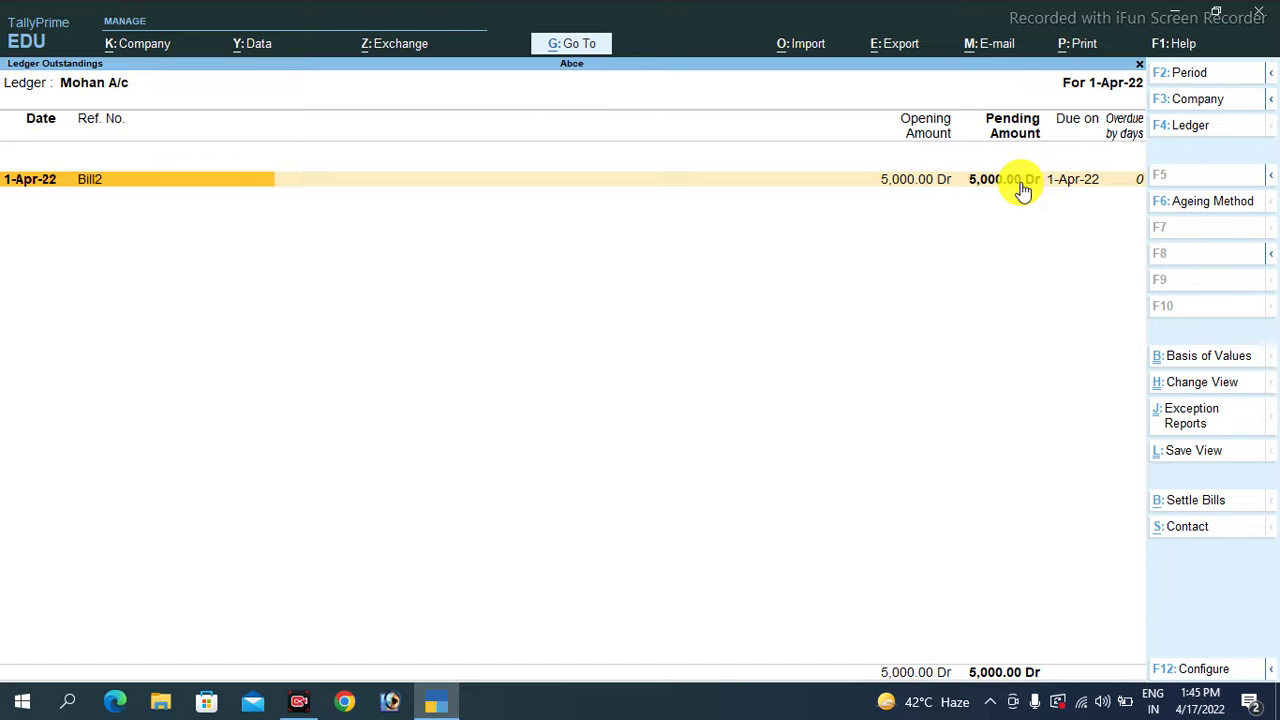
pyautogui.press('Escape')
pyautogui.press('Escape')
pyautogui.press('Escape')
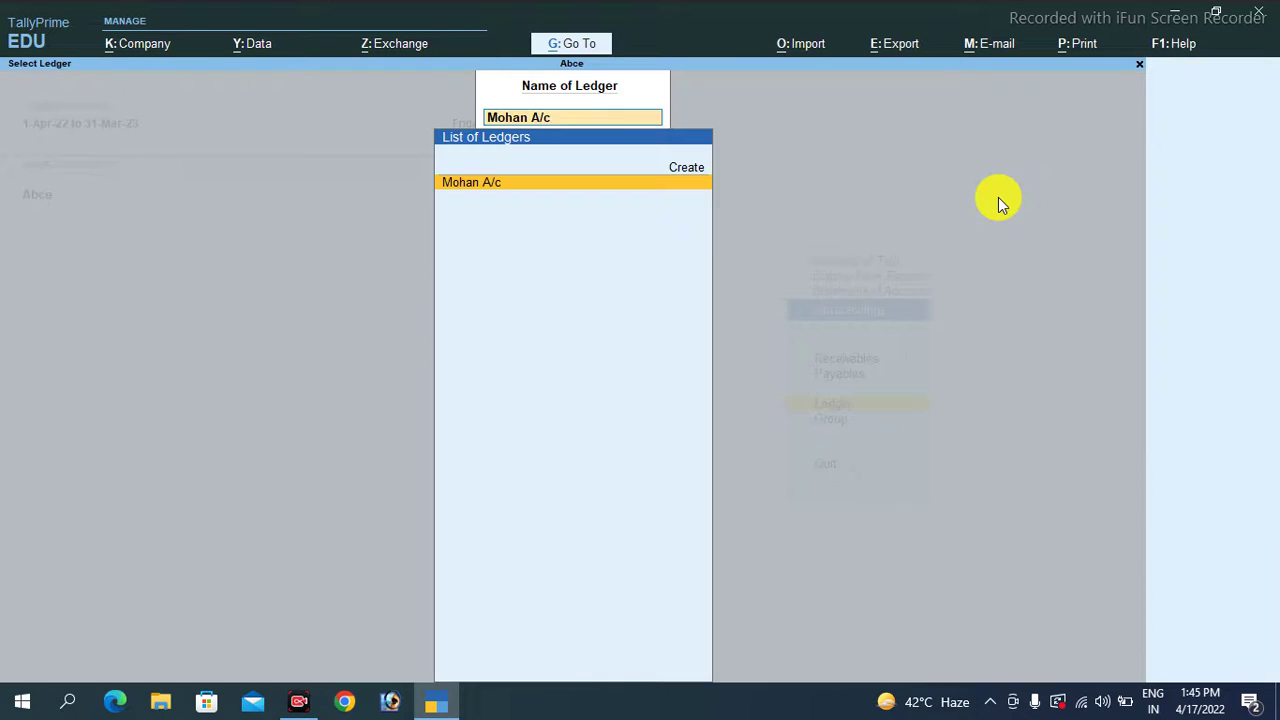
pyautogui.press('Escape')
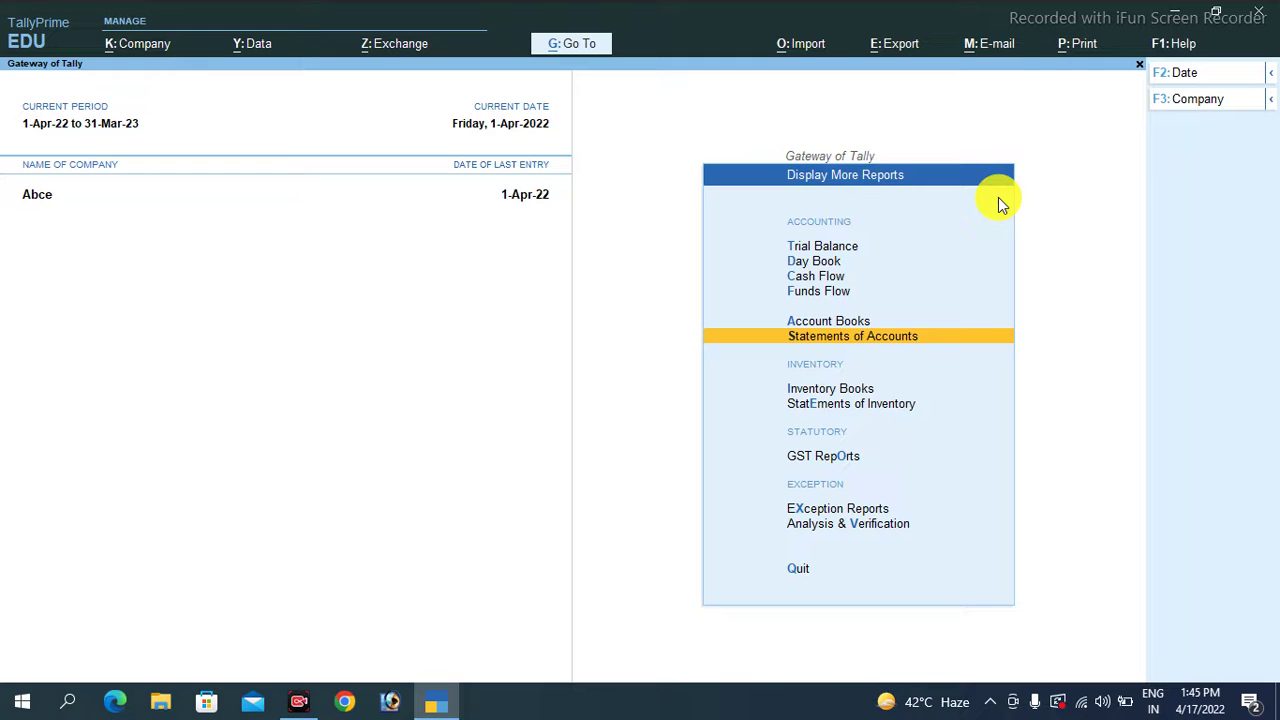
pyautogui.press('Down')
pyautogui.press('Down')
pyautogui.press('Down')
pyautogui.press('Escape')
# Examine the company's Balance Sheet, including Sundry Debtors under Current Assets, and close it.
pyautogui.press('Up')
pyautogui.press('Up')
pyautogui.press('Up')
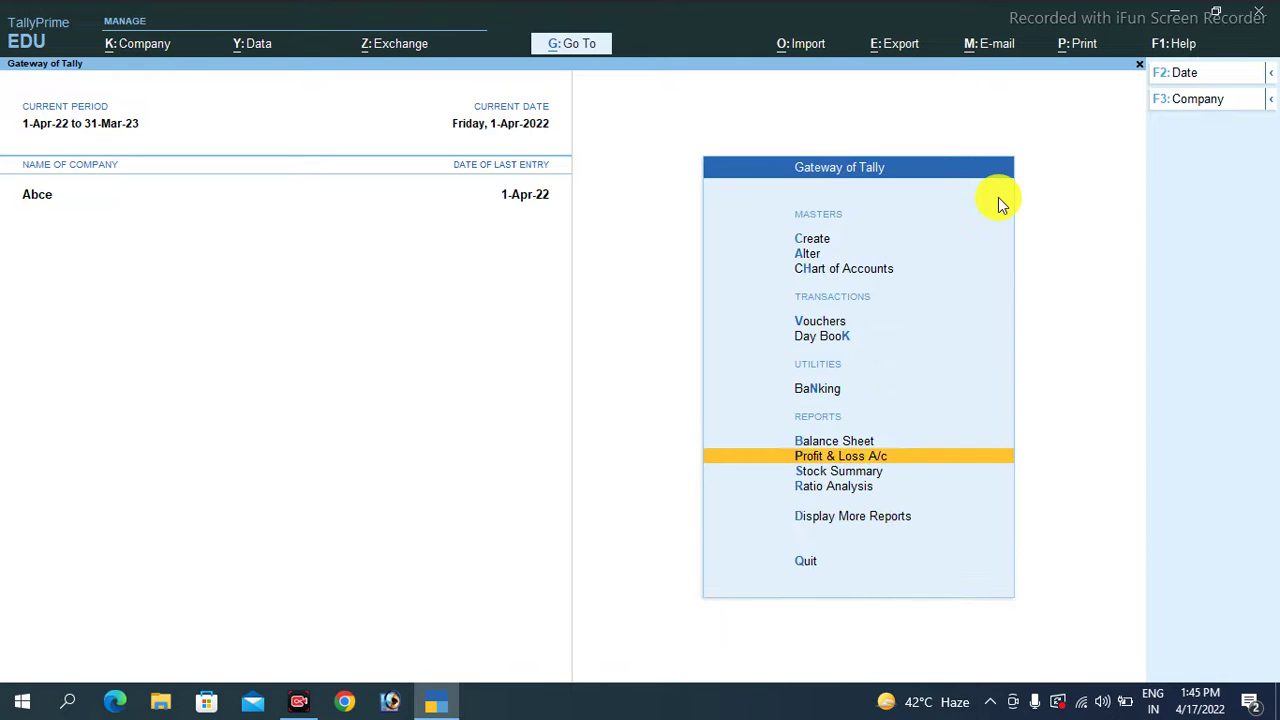
pyautogui.press('Up')
pyautogui.press('Return')
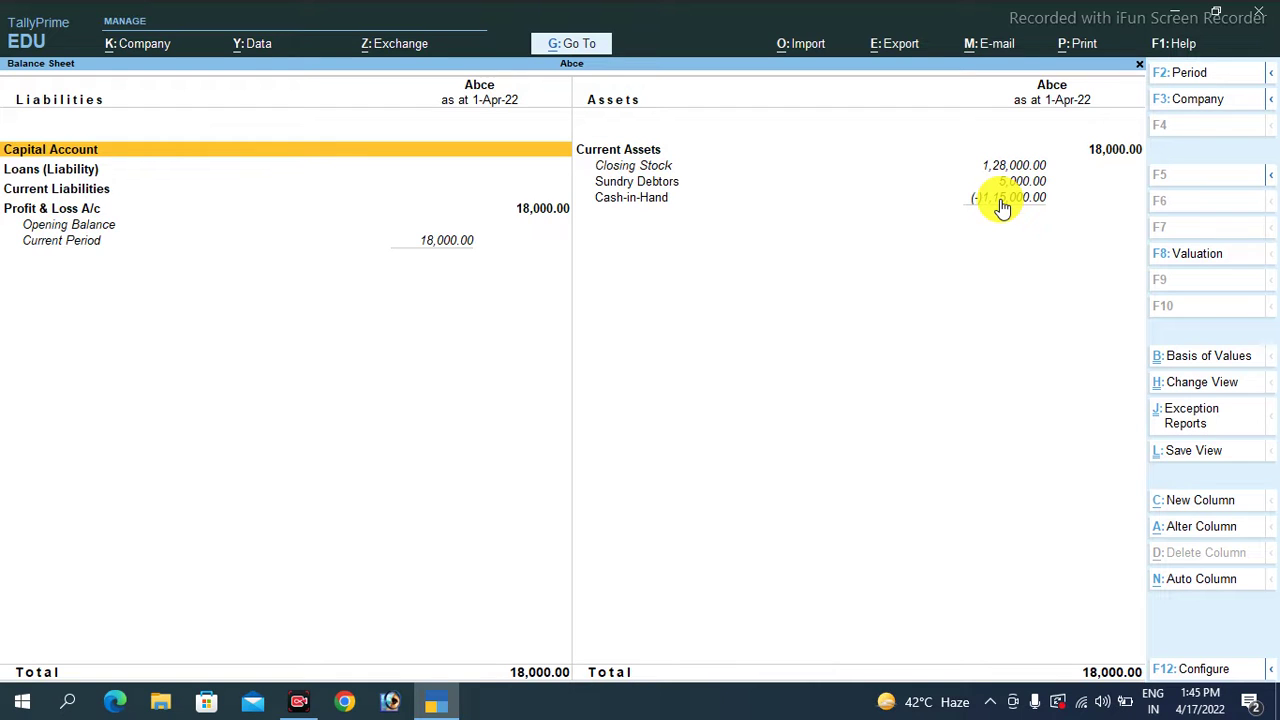
pyautogui.press('Escape')
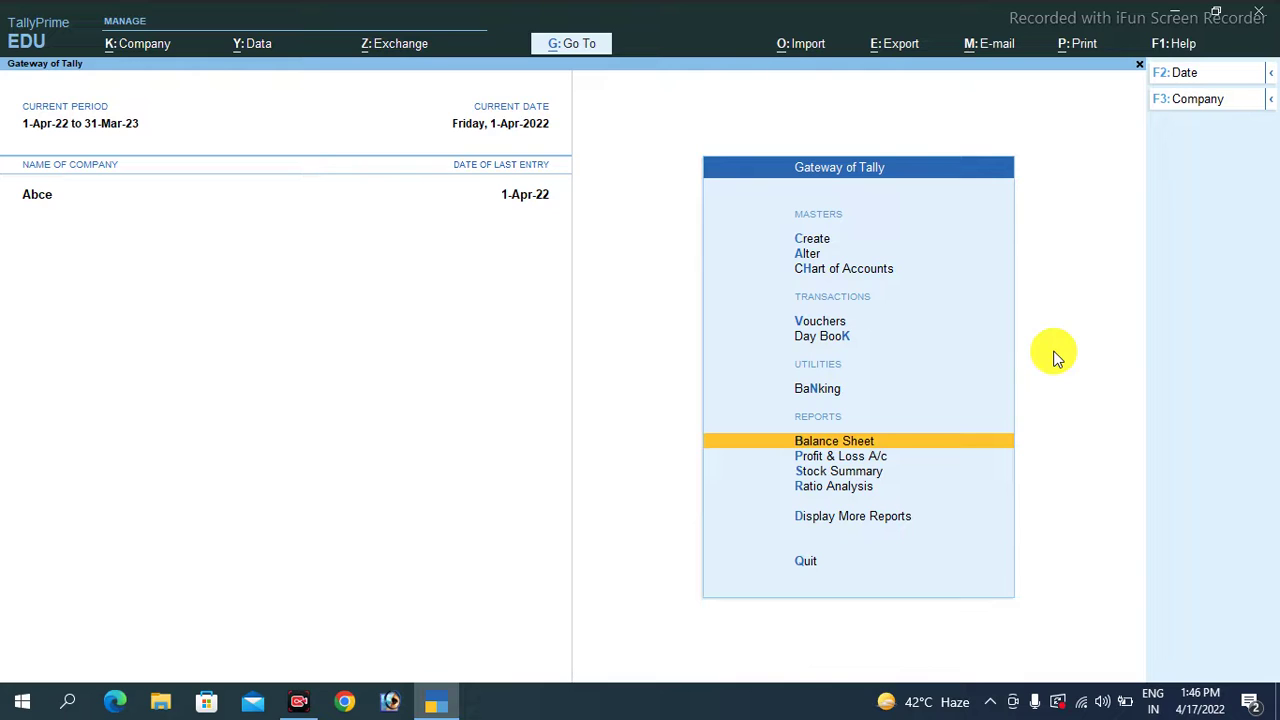
pyautogui.click(1005, 705)
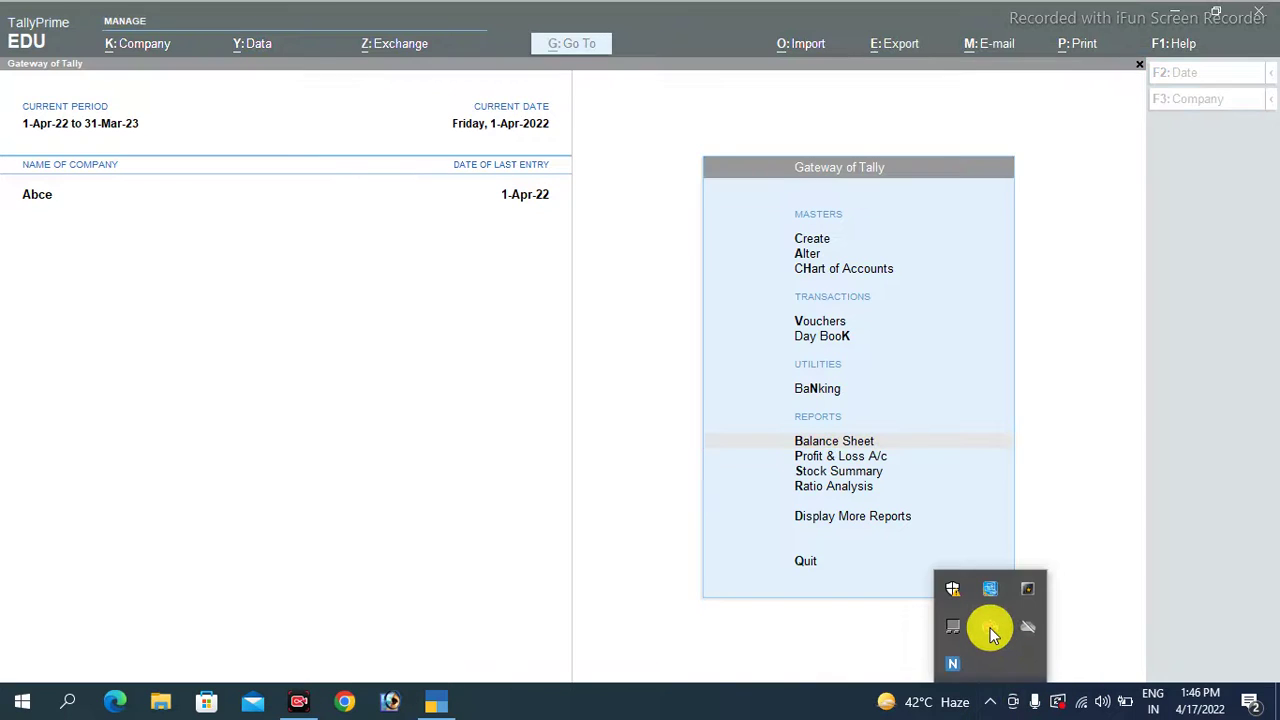